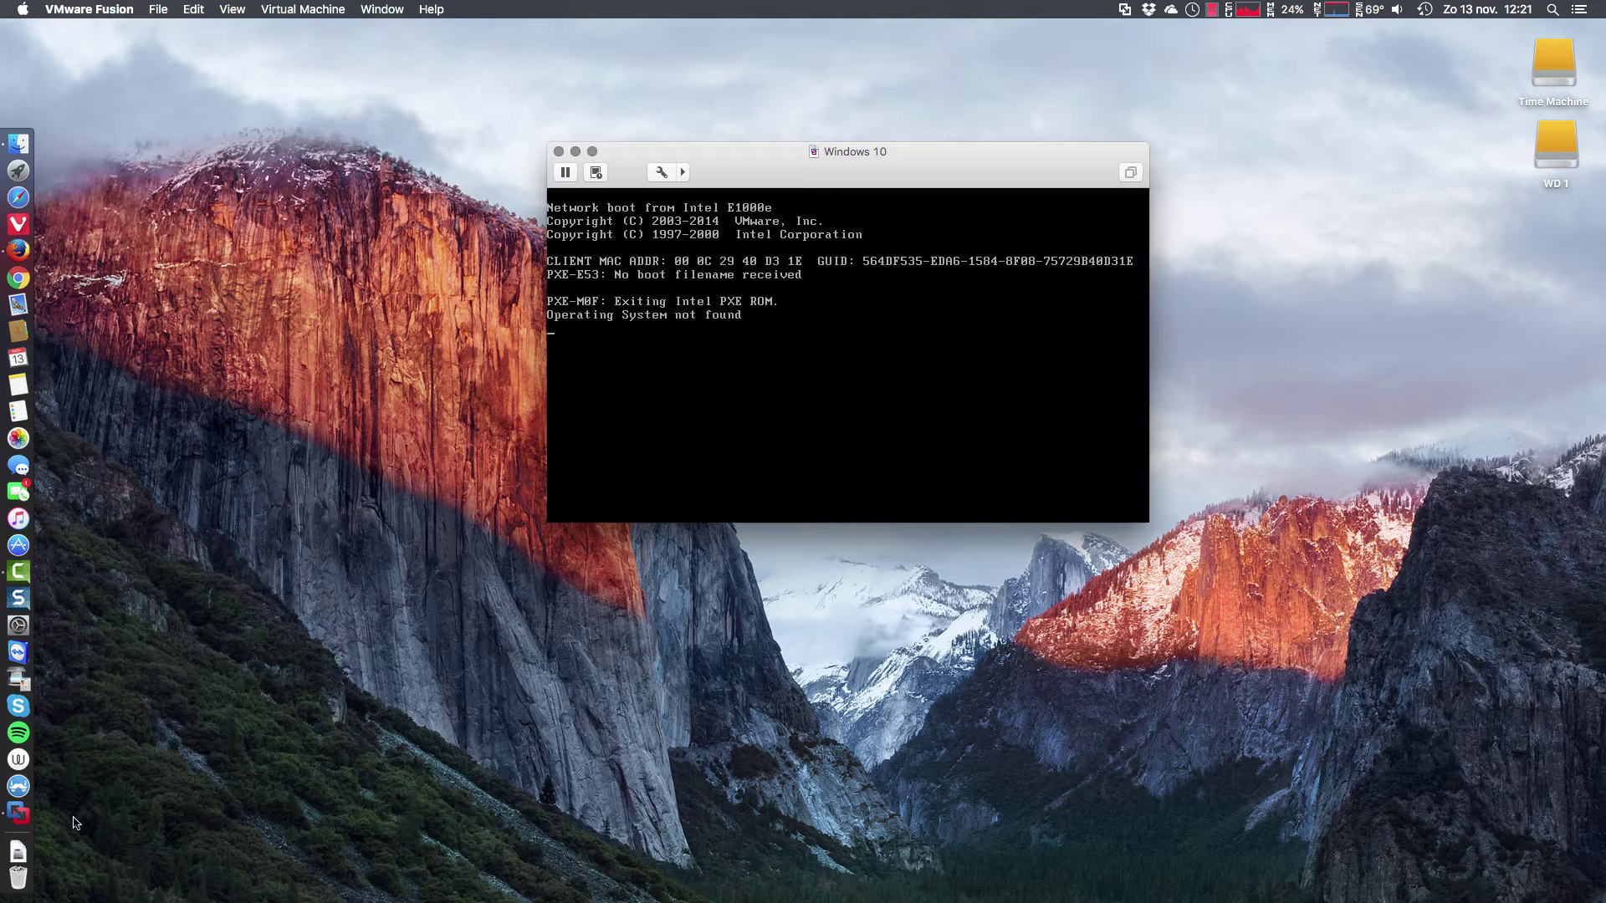
# - Look up the Win10_1607_English_x64.iso file in the Downloads folder, minimize that folder and return to the Windows 10 virtual machine
pyautogui.click(39, 857)
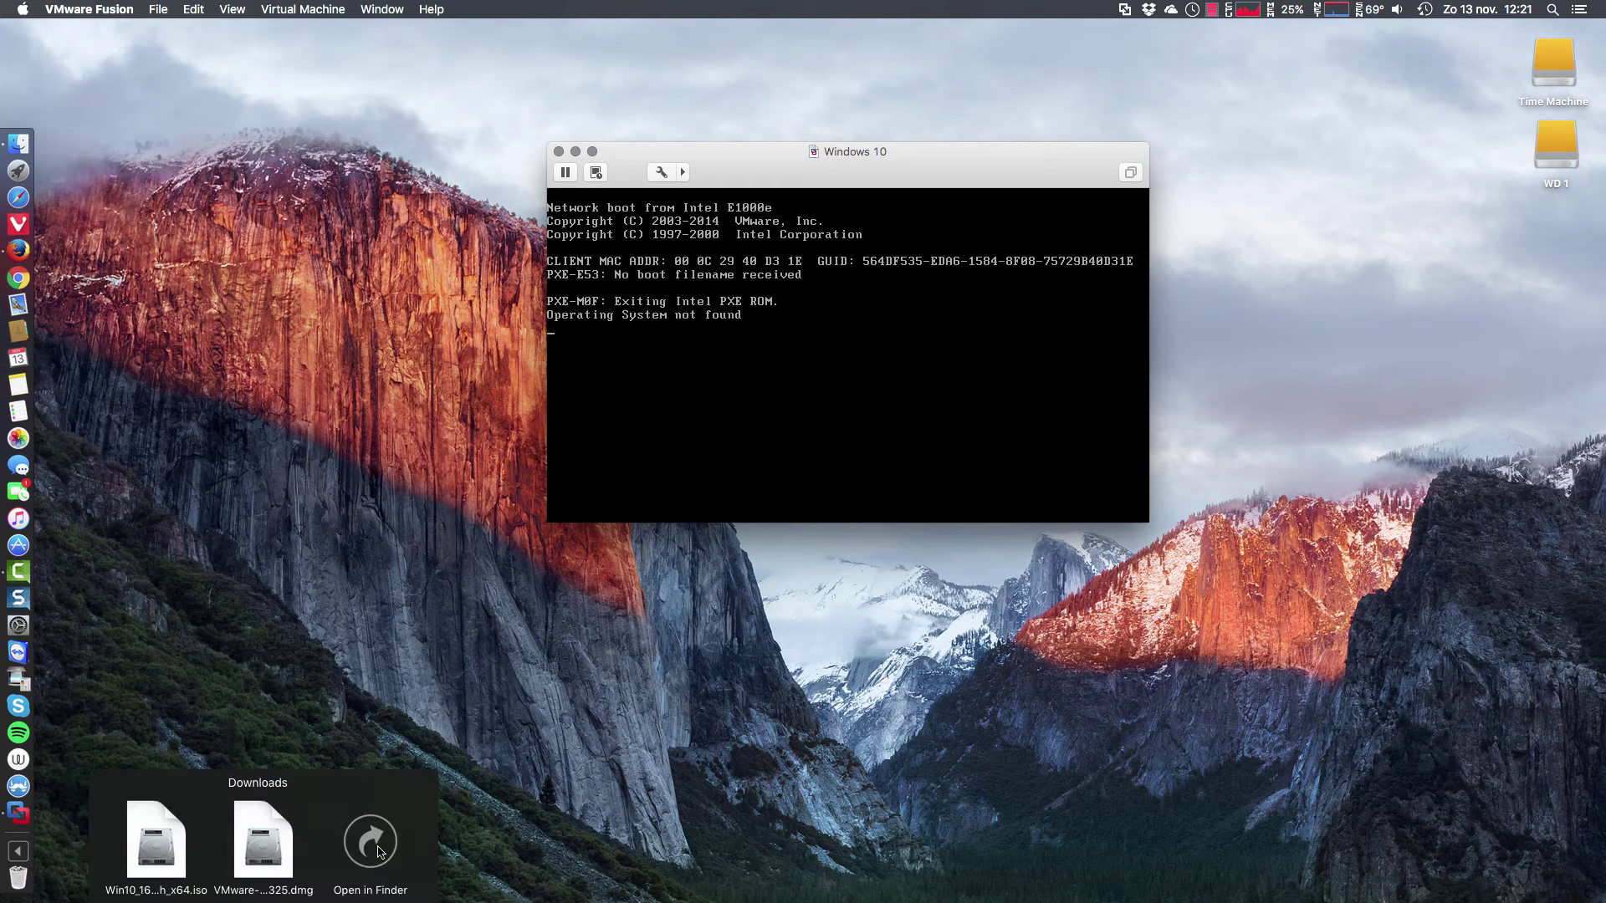
pyautogui.click(363, 839)
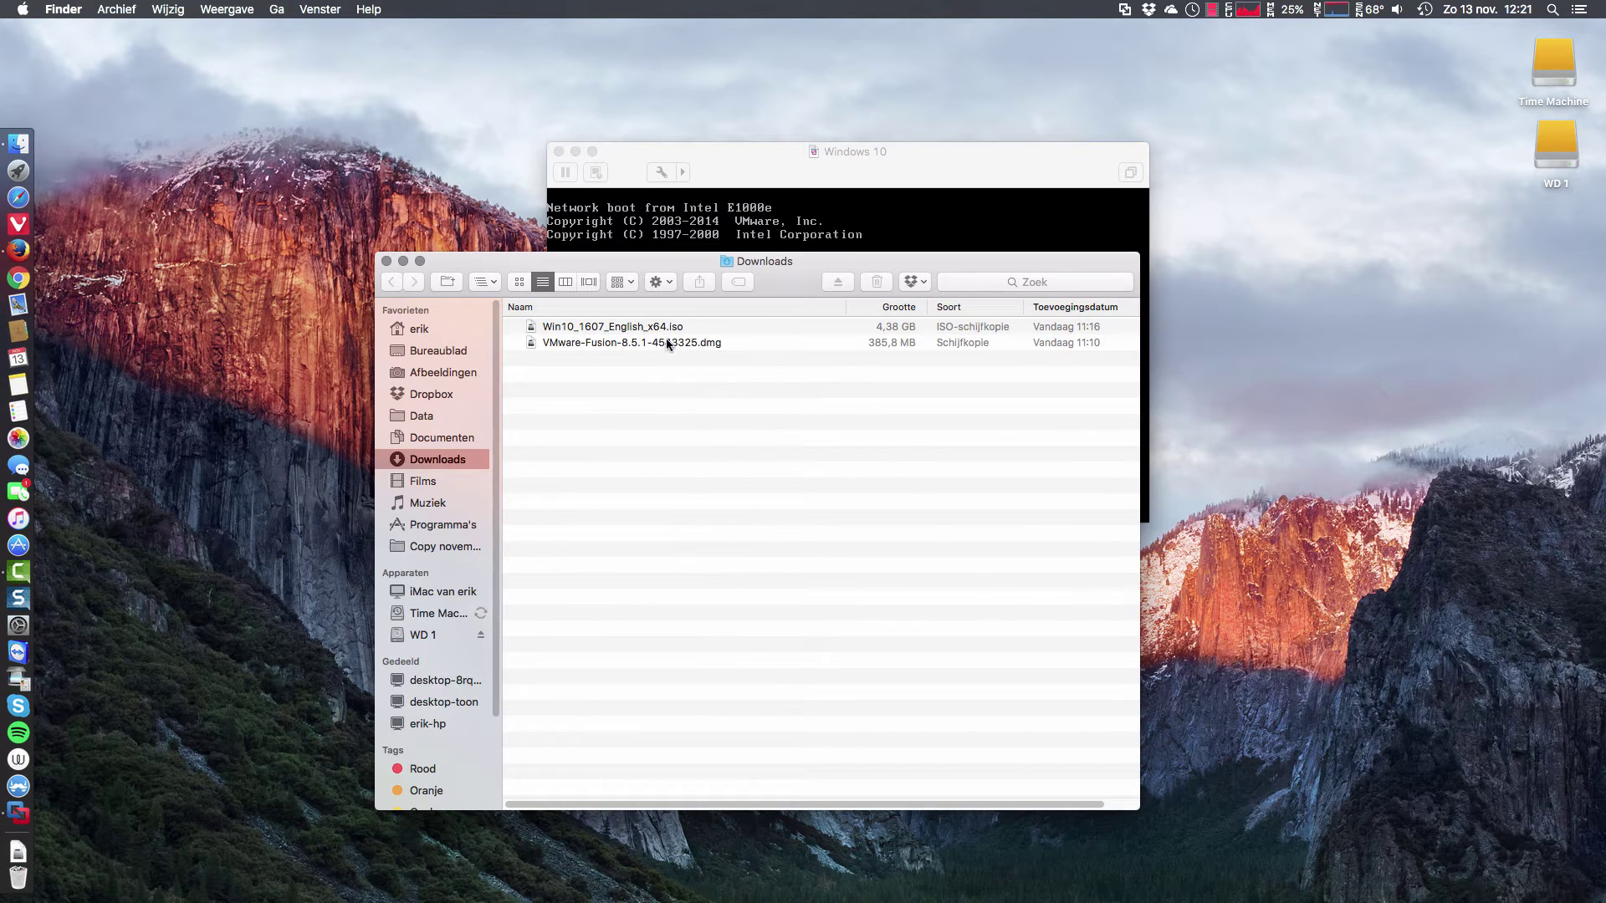
pyautogui.click(661, 327)
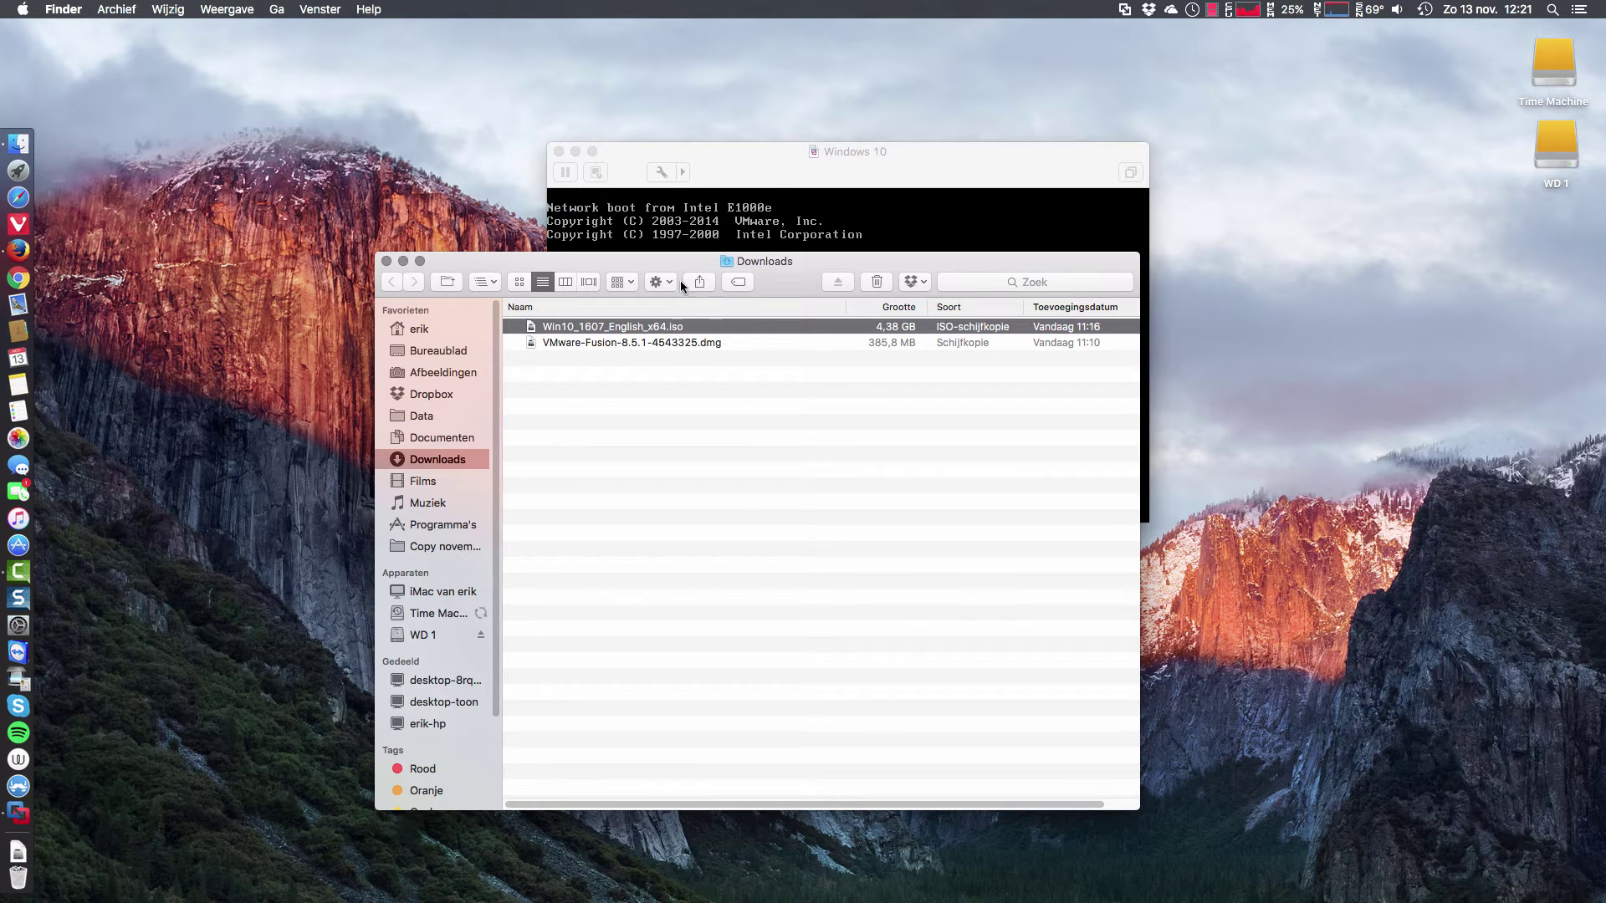
pyautogui.moveTo(679, 263); pyautogui.dragTo(444, 285)
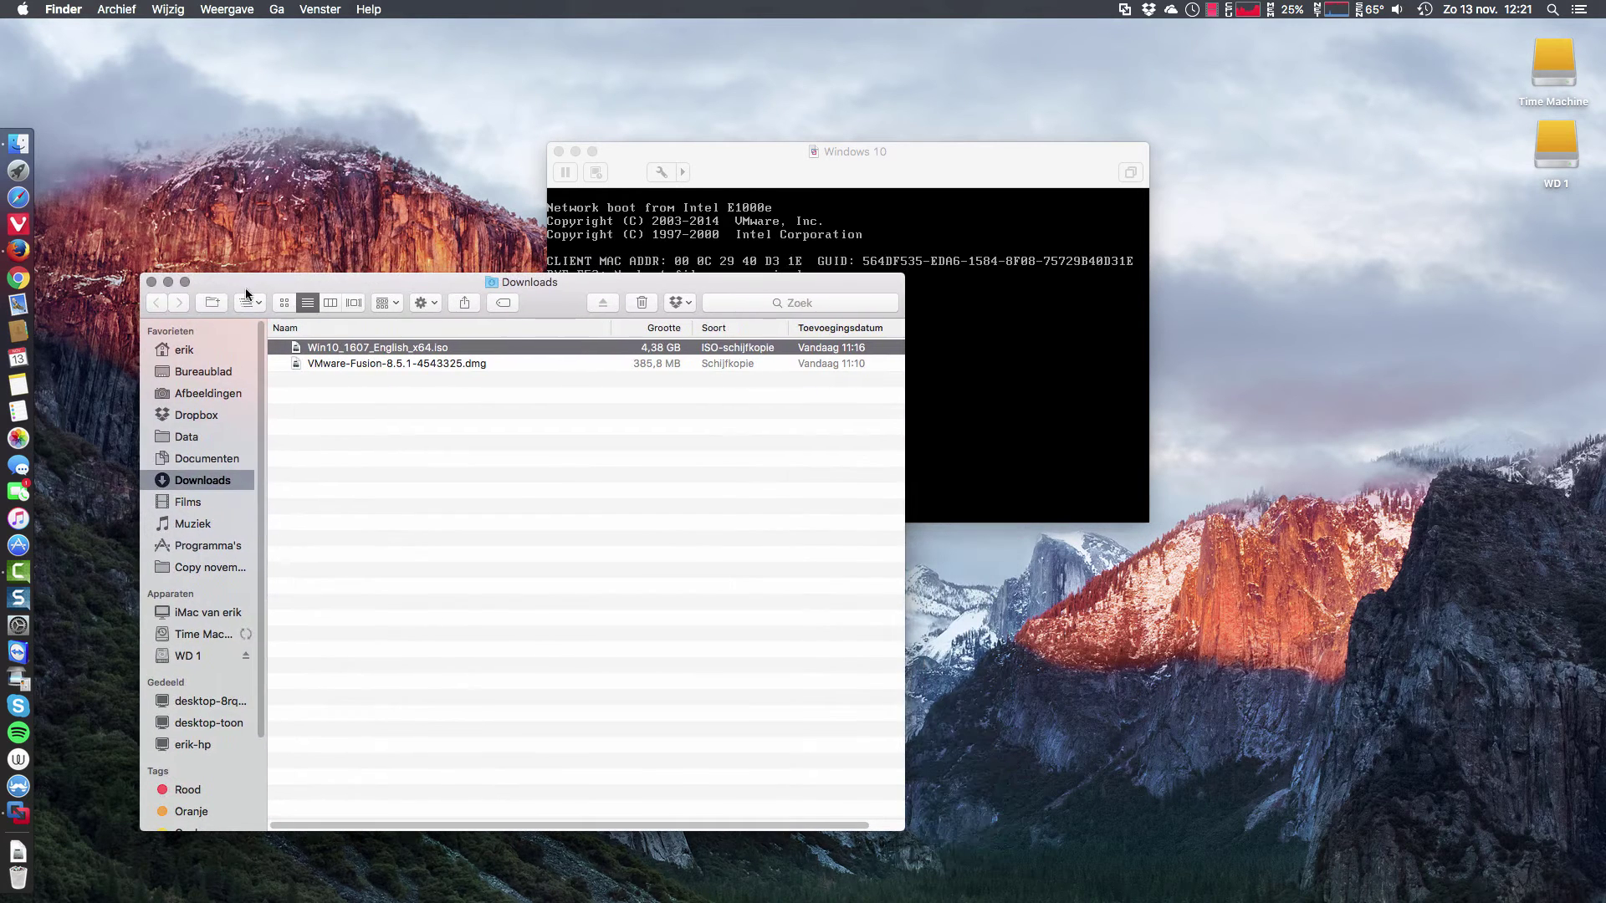
pyautogui.click(168, 282)
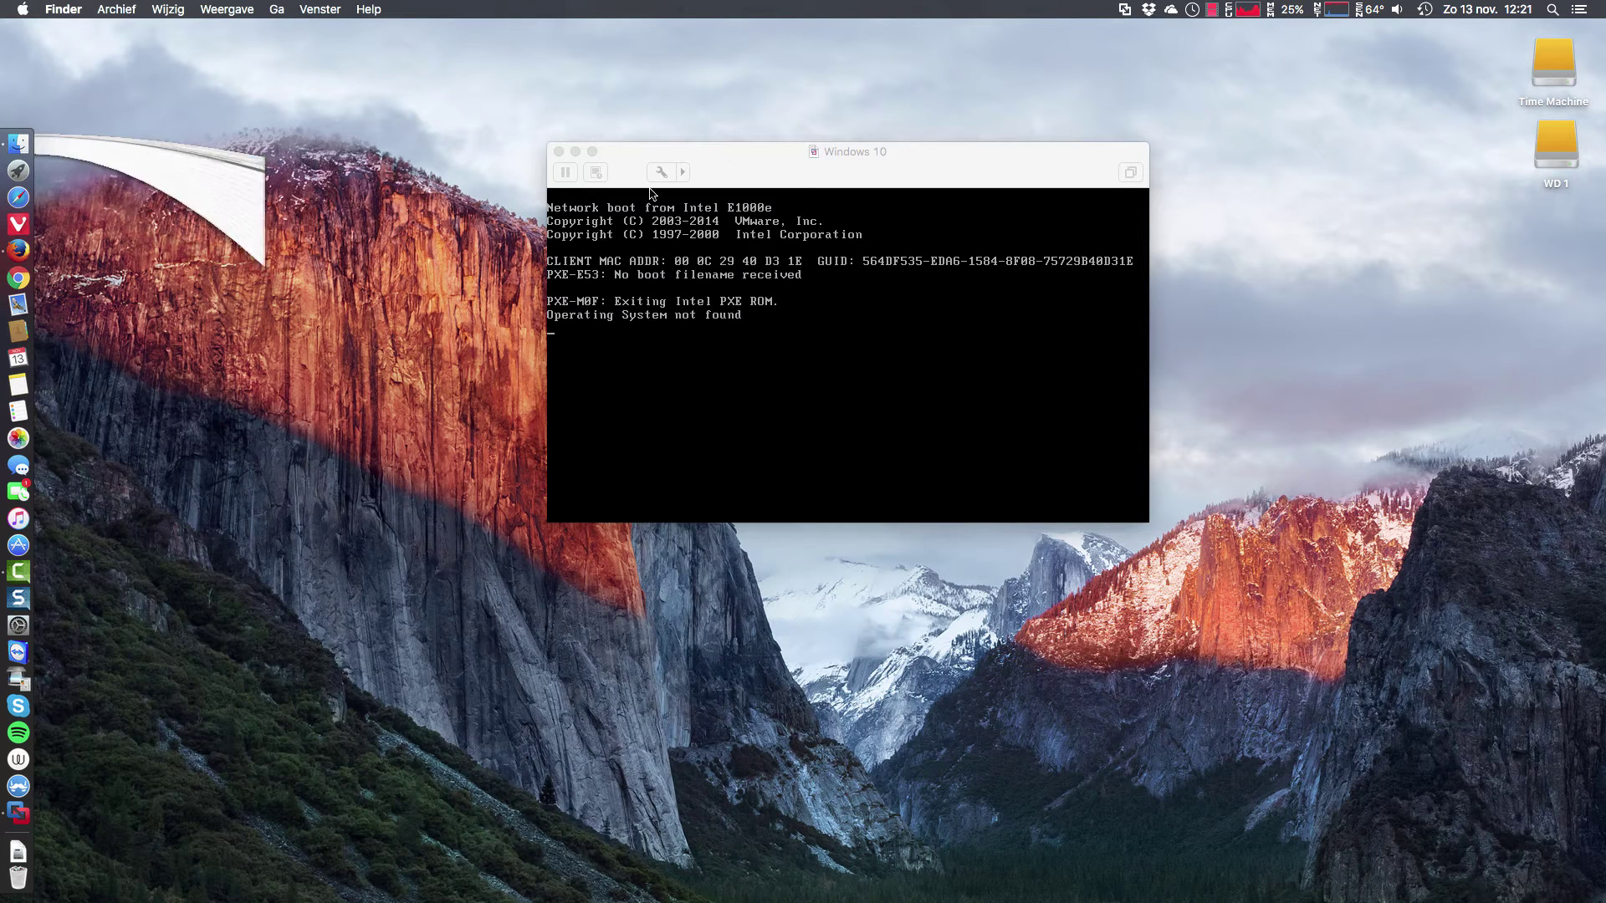
pyautogui.click(746, 156)
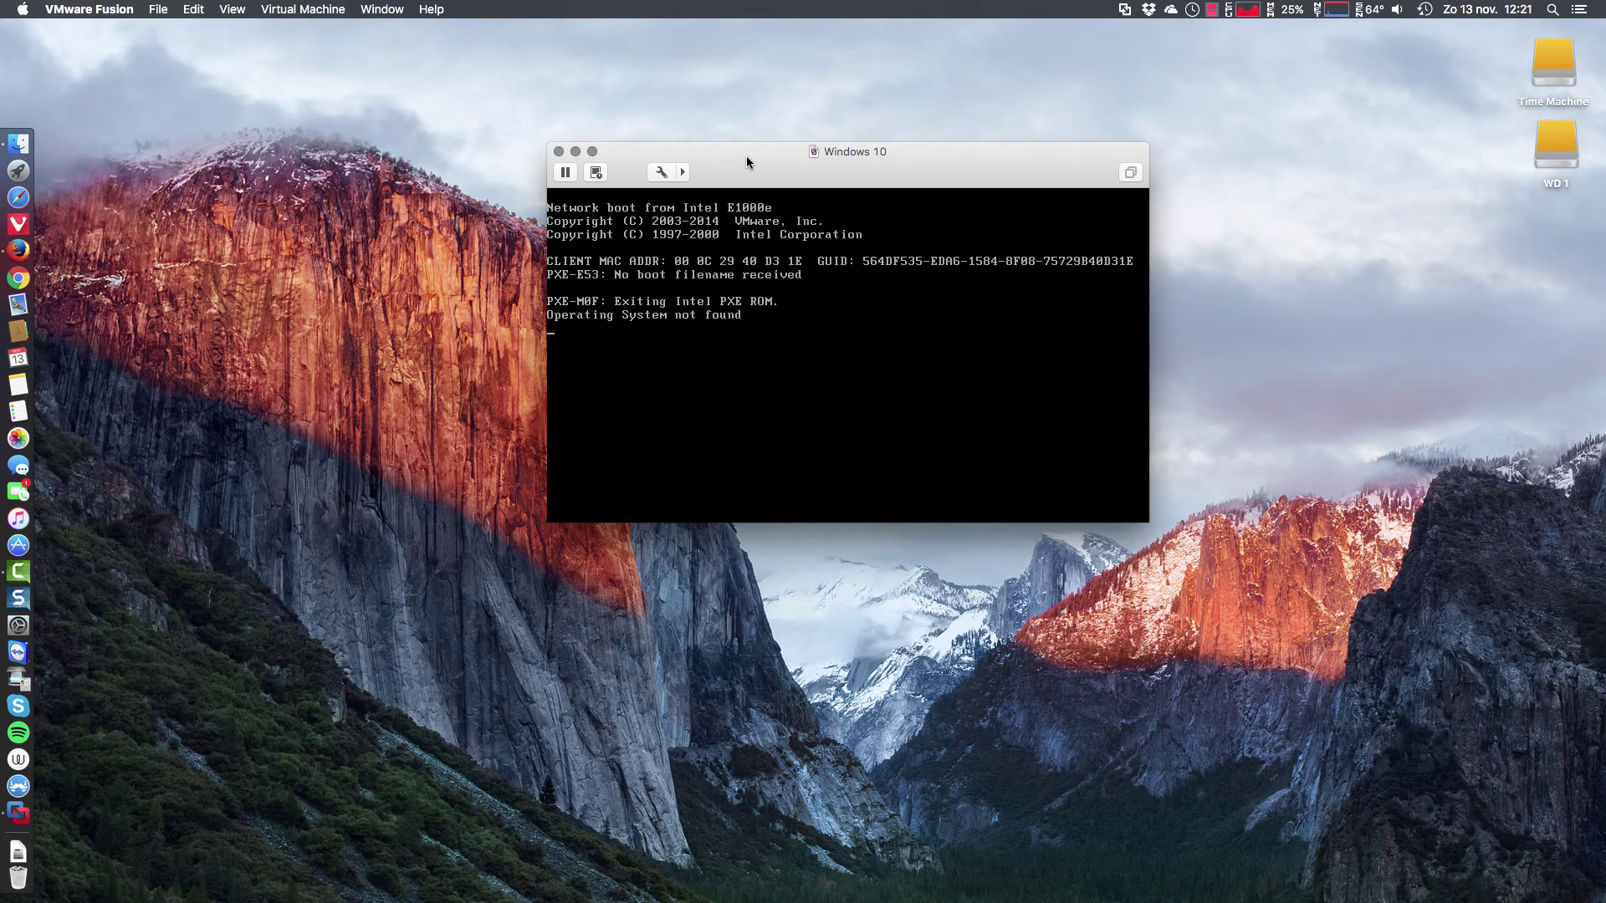
# - Suspend the Windows 10 virtual machine and resume it
pyautogui.click(567, 174)
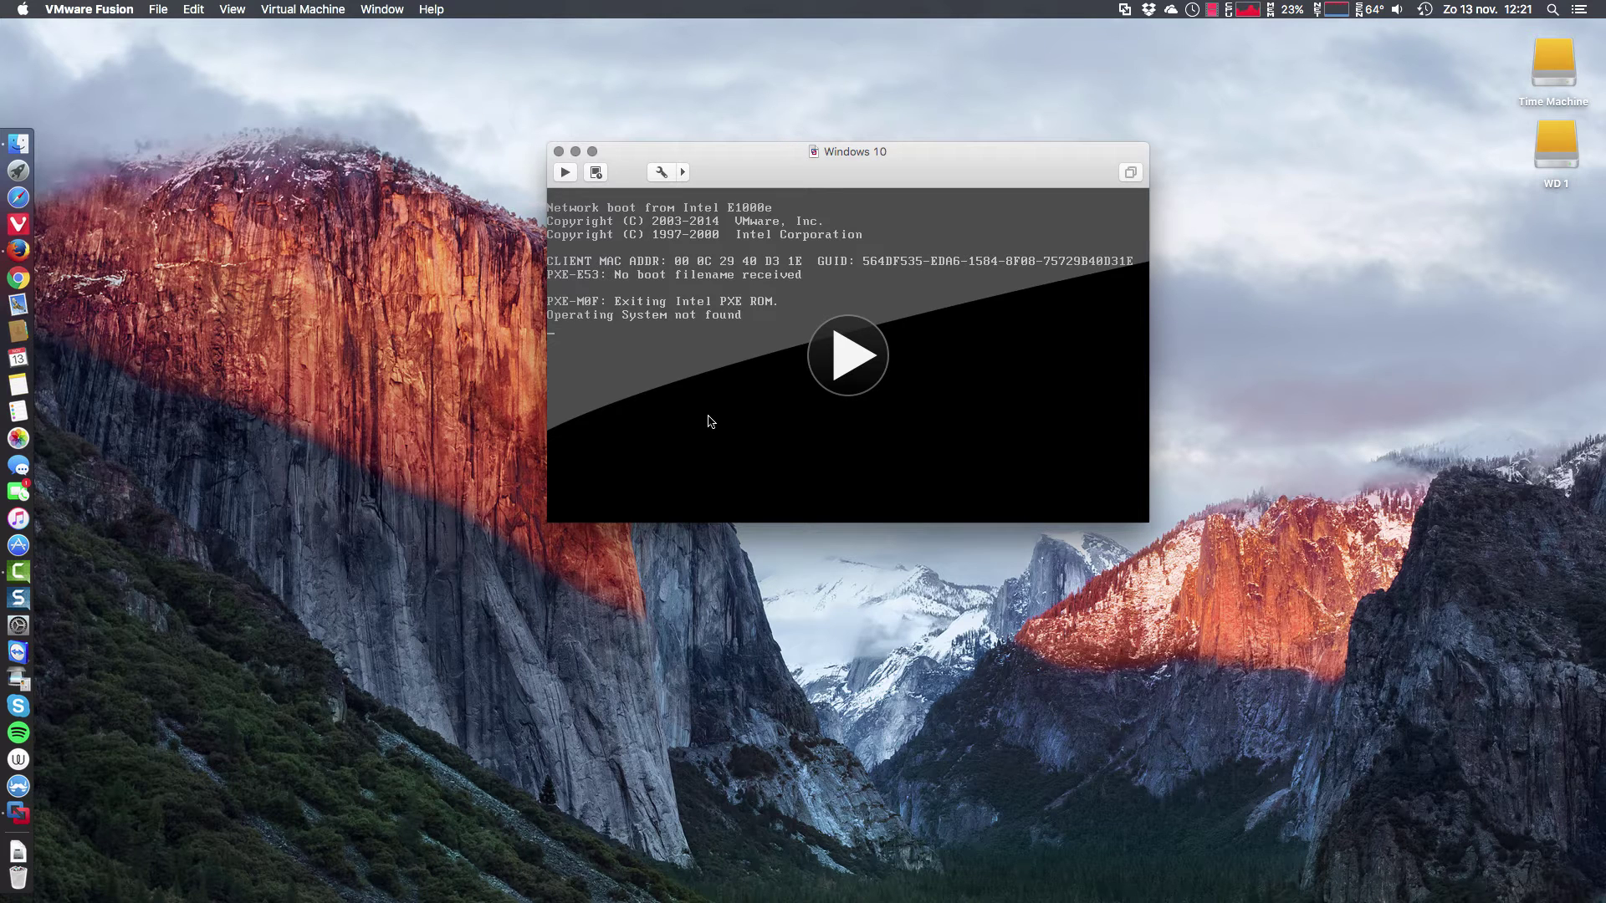
pyautogui.click(845, 358)
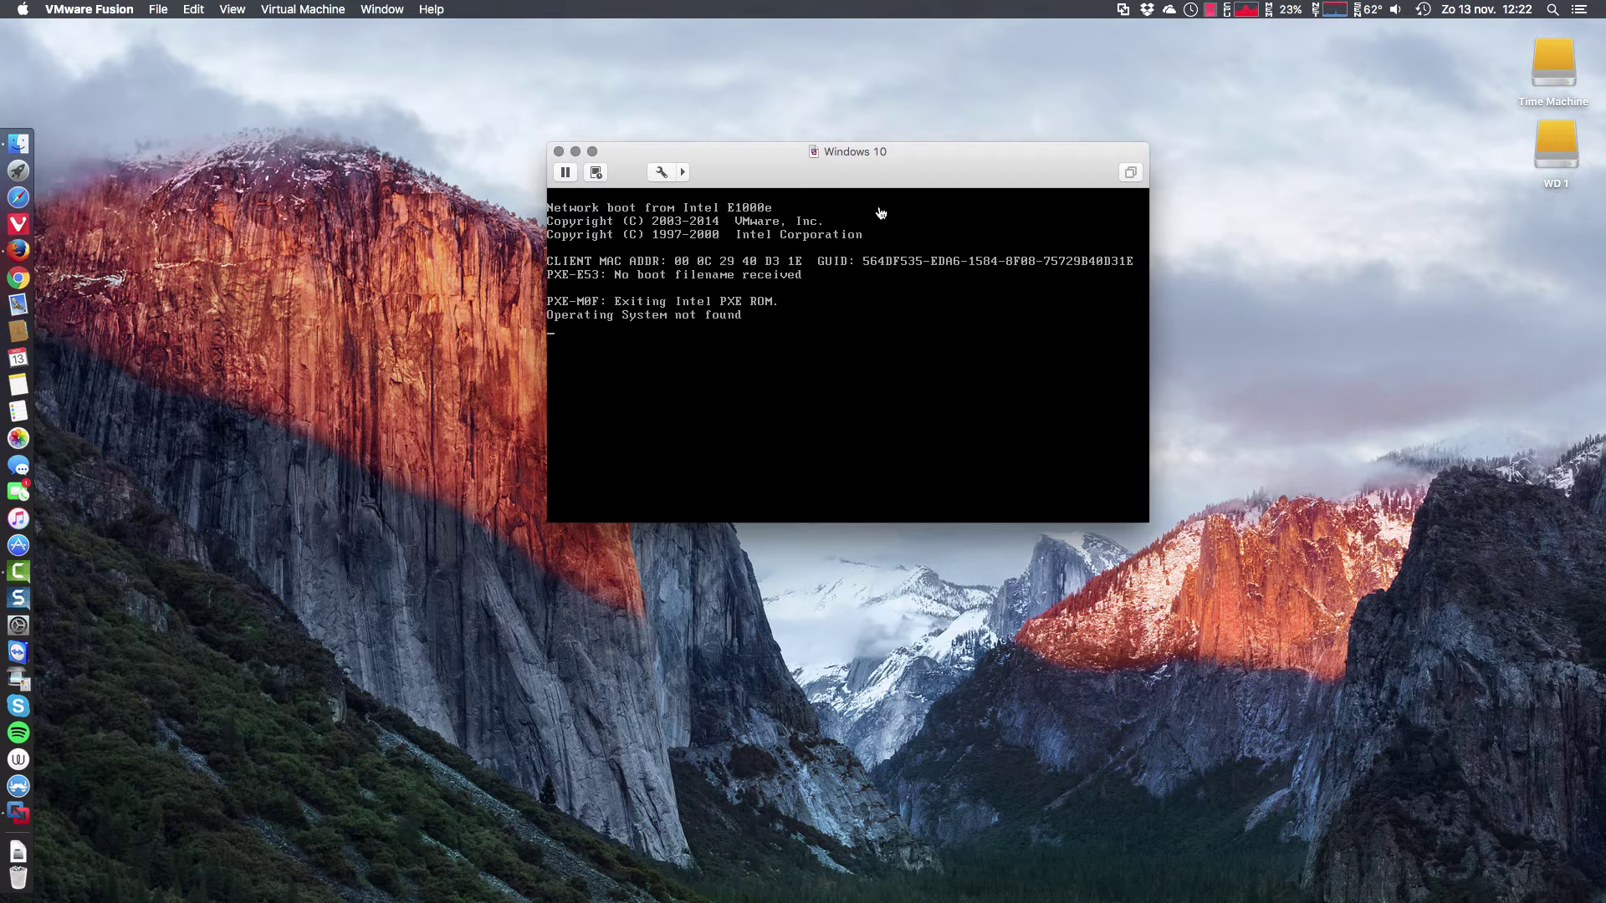
pyautogui.moveTo(847, 153); pyautogui.dragTo(809, 122)
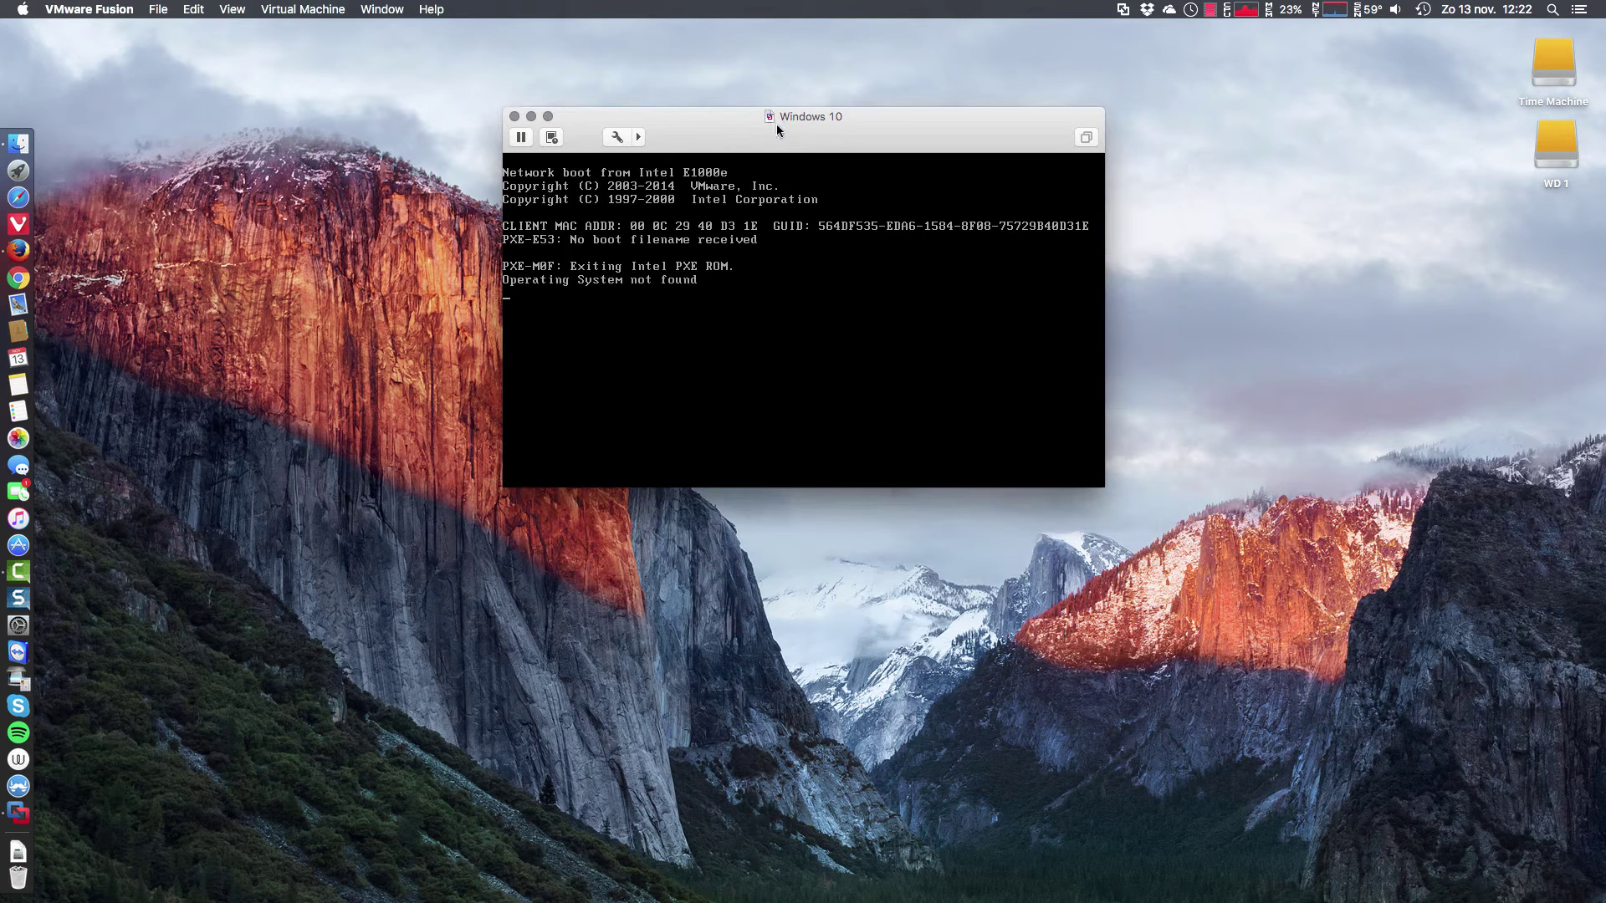
# - Customize the virtual machine window's toolbar by adding Shut Down next to Suspend
pyautogui.rightClick(713, 132)
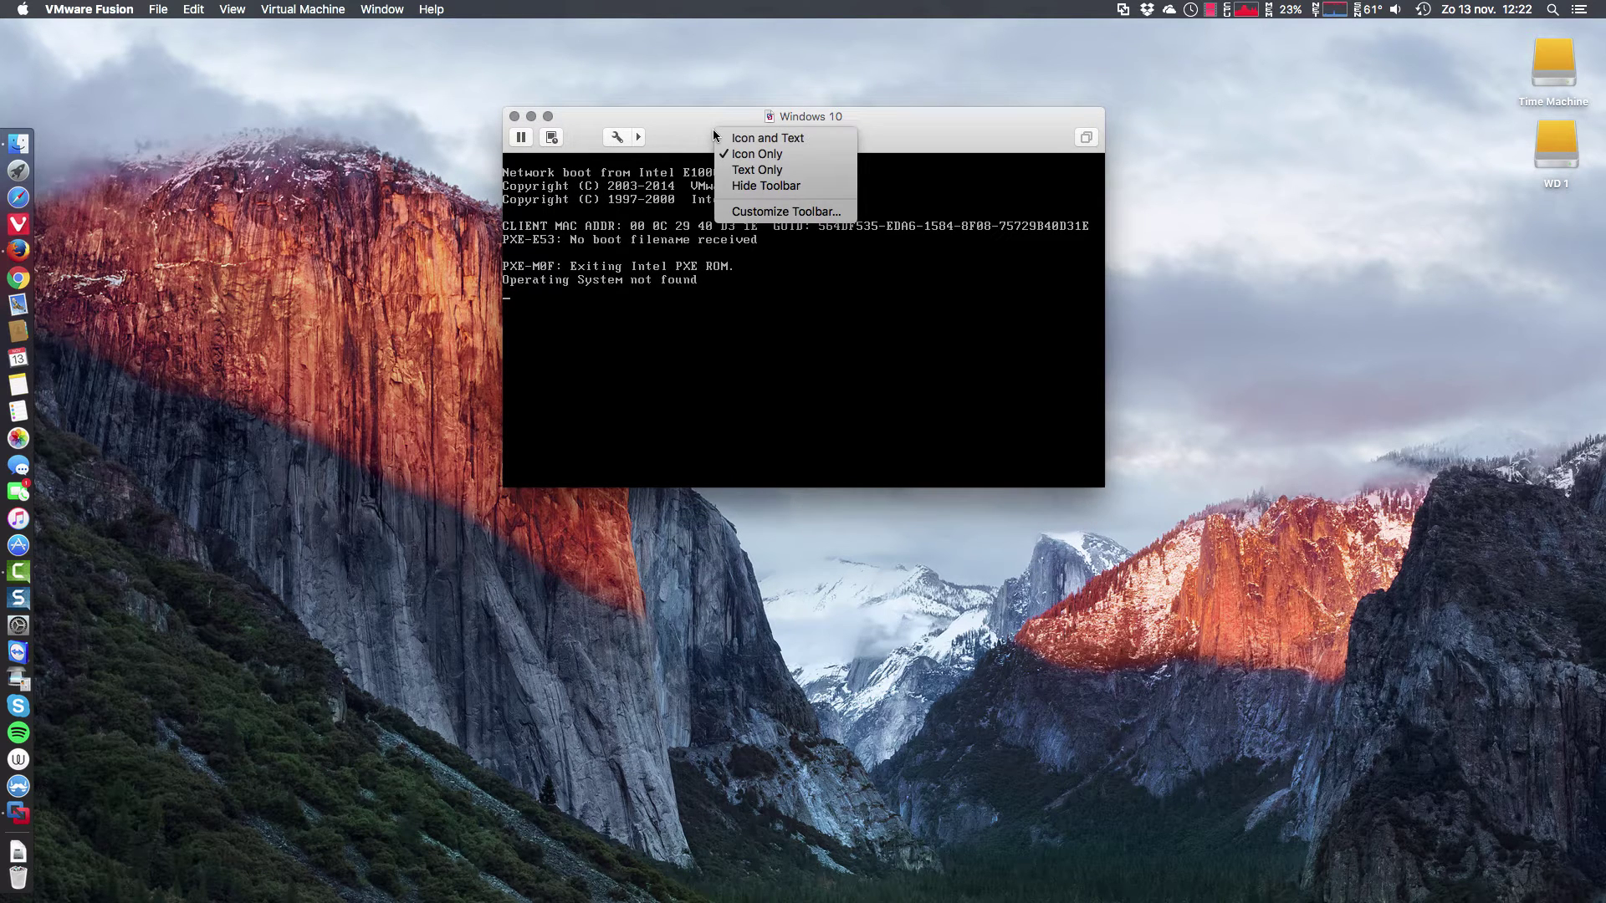
pyautogui.click(691, 124)
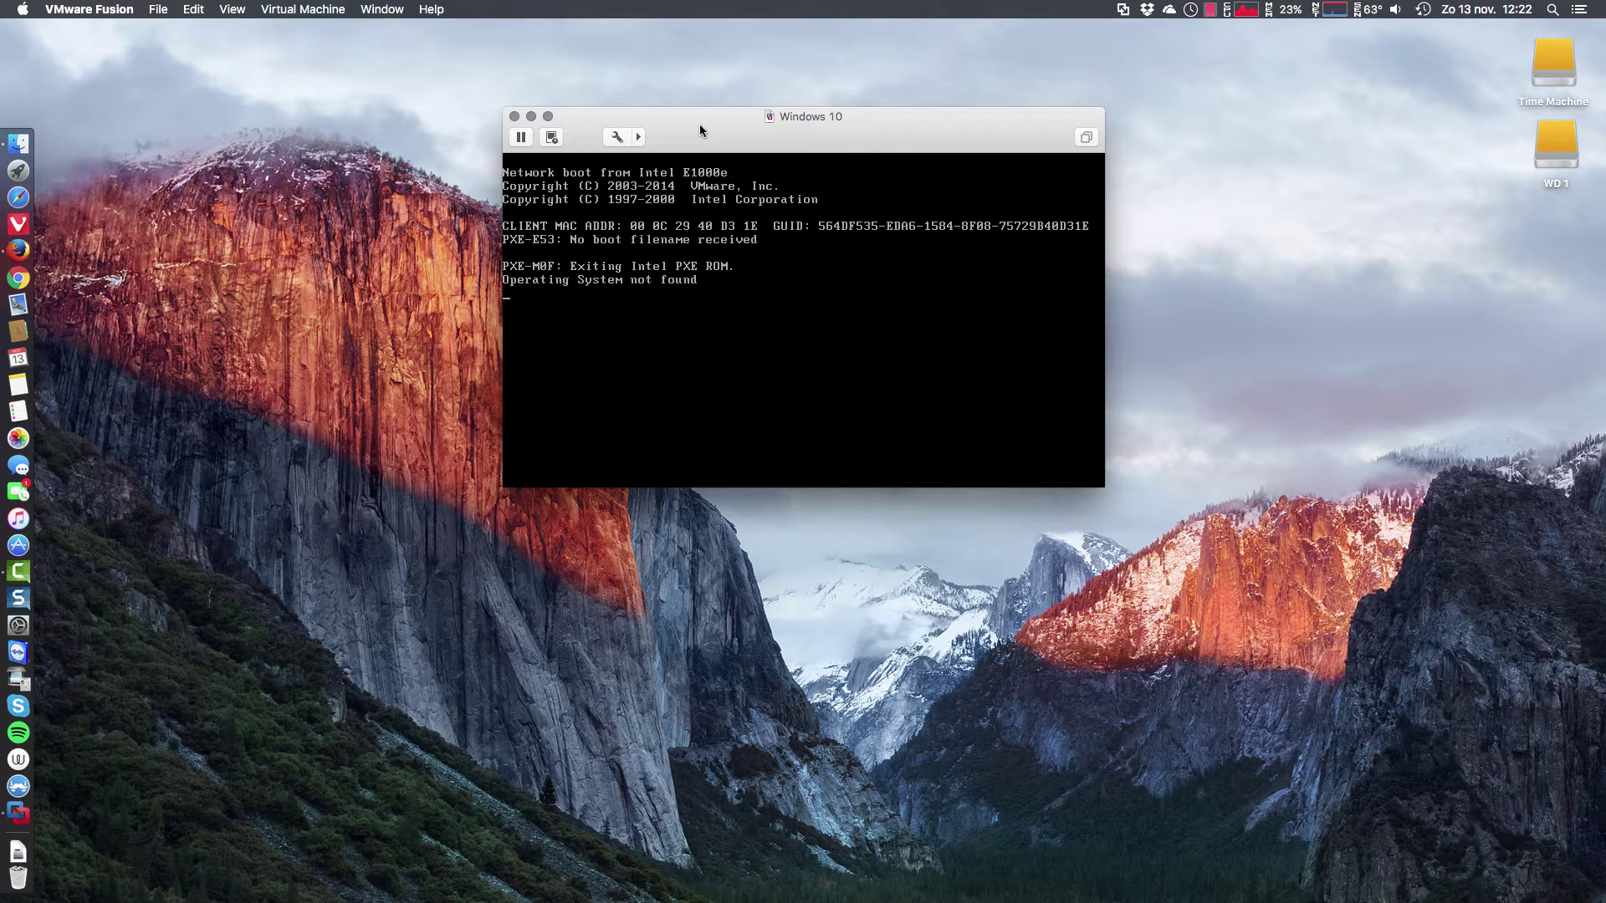
pyautogui.rightClick(722, 124)
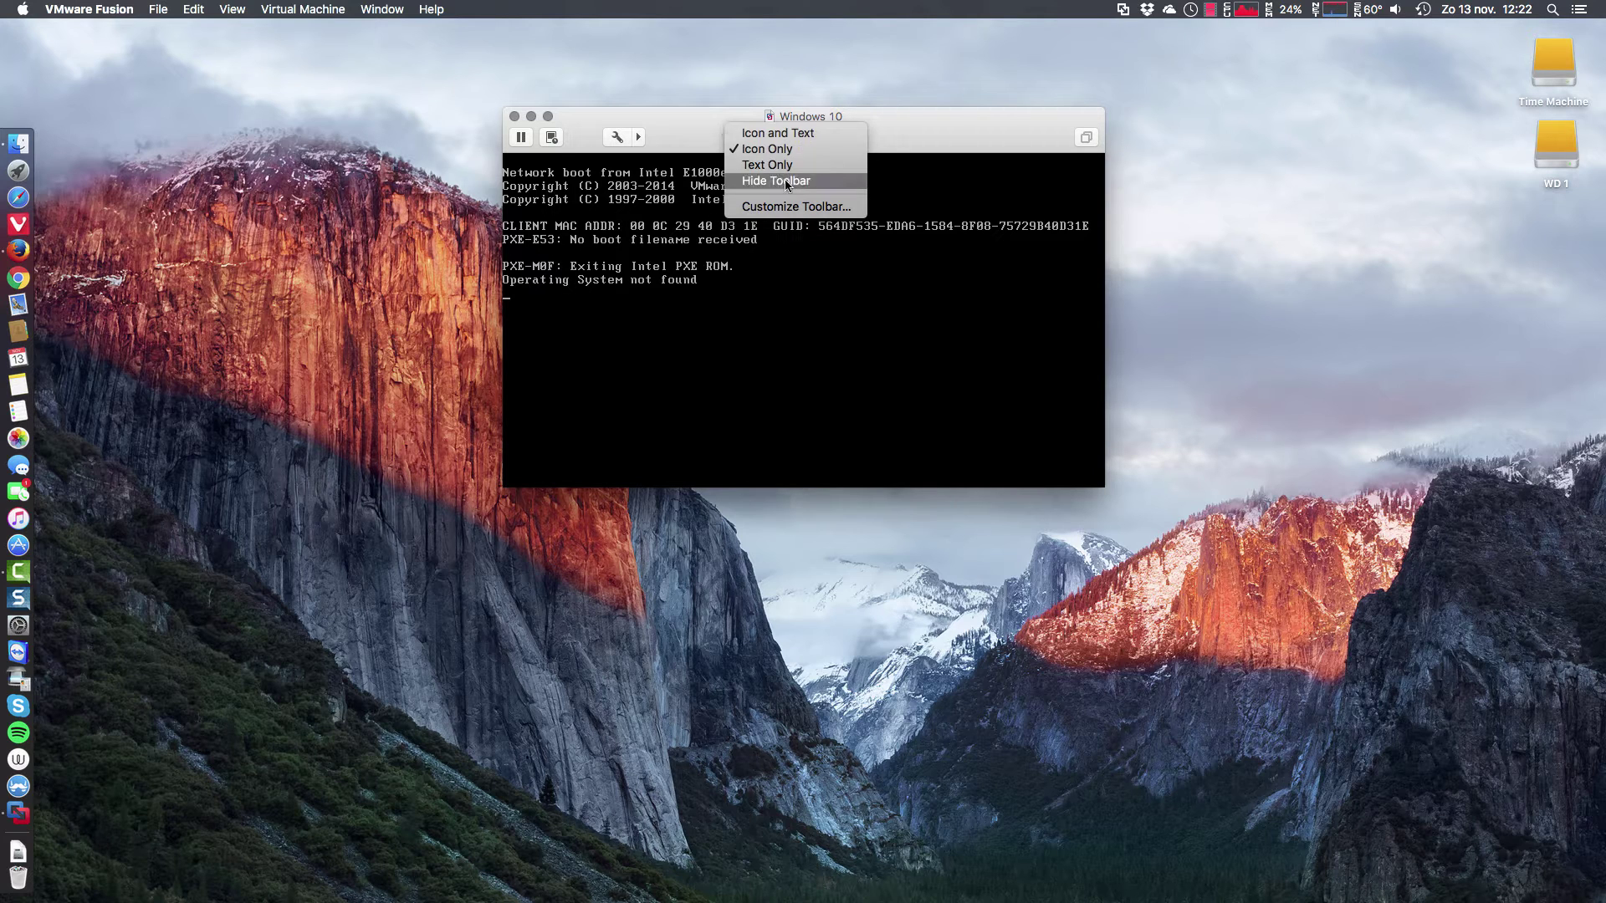
pyautogui.click(791, 207)
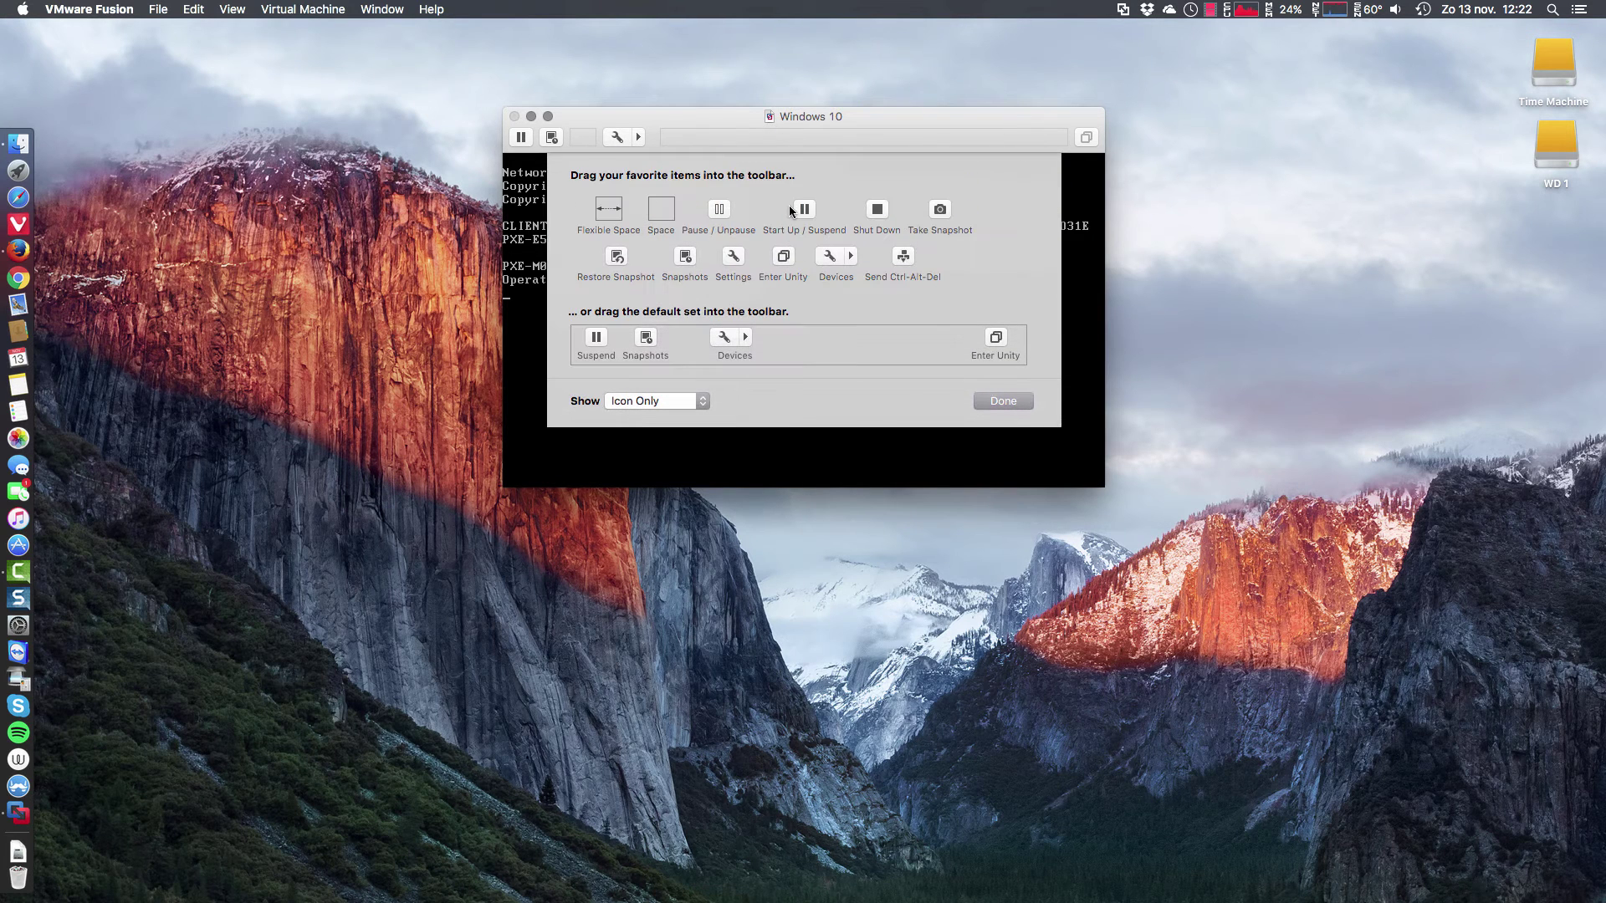
pyautogui.moveTo(878, 220); pyautogui.dragTo(550, 143)
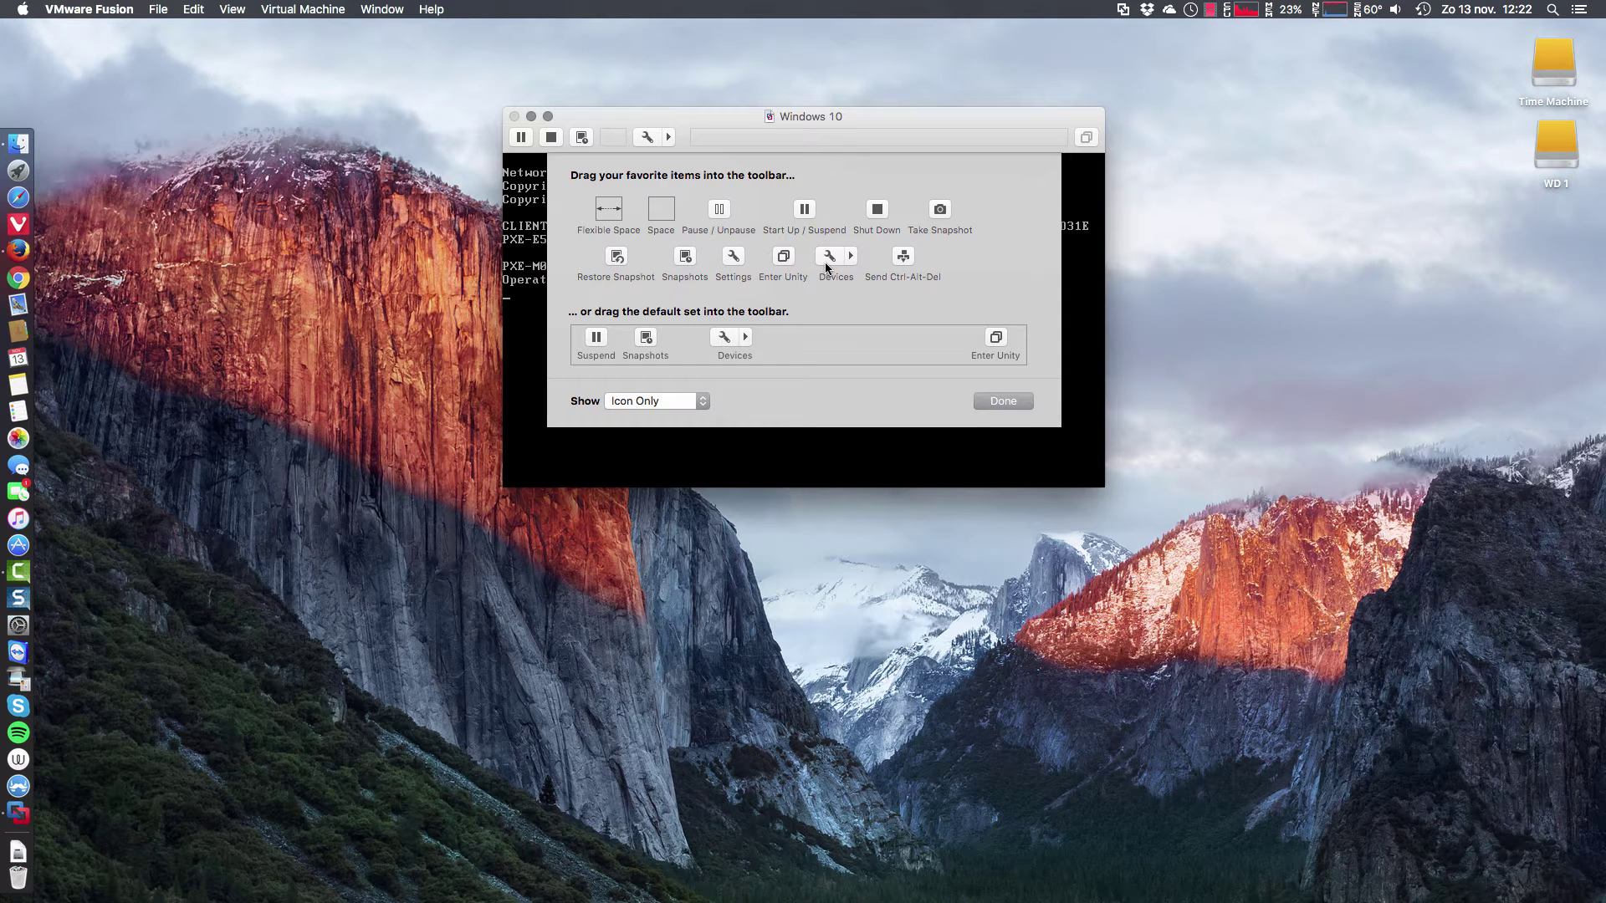
# - Place Take Snapshot, Restore Snapshot, Snapshots and Send Ctrl-Alt-Del after Devices in the toolbar and finish customizing
pyautogui.moveTo(939, 211); pyautogui.dragTo(717, 140)
pyautogui.moveTo(617, 259); pyautogui.dragTo(731, 138)
pyautogui.moveTo(669, 268); pyautogui.dragTo(730, 144)
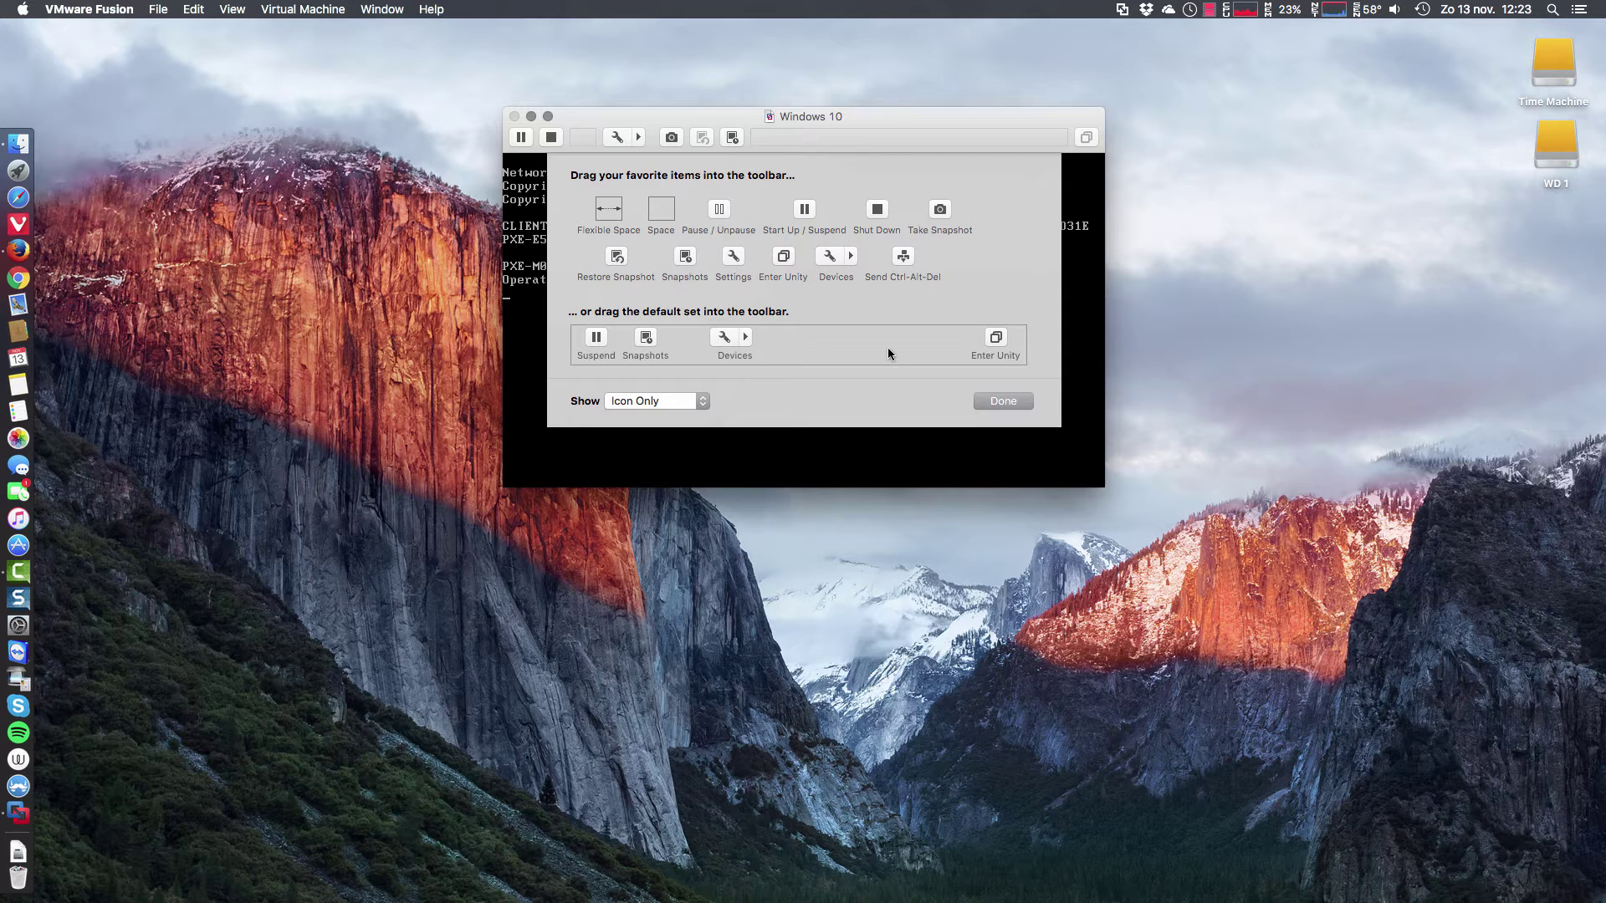
pyautogui.moveTo(903, 257); pyautogui.dragTo(765, 143)
pyautogui.moveTo(732, 256); pyautogui.dragTo(1055, 143)
pyautogui.moveTo(1056, 140); pyautogui.dragTo(854, 299)
pyautogui.click(1003, 403)
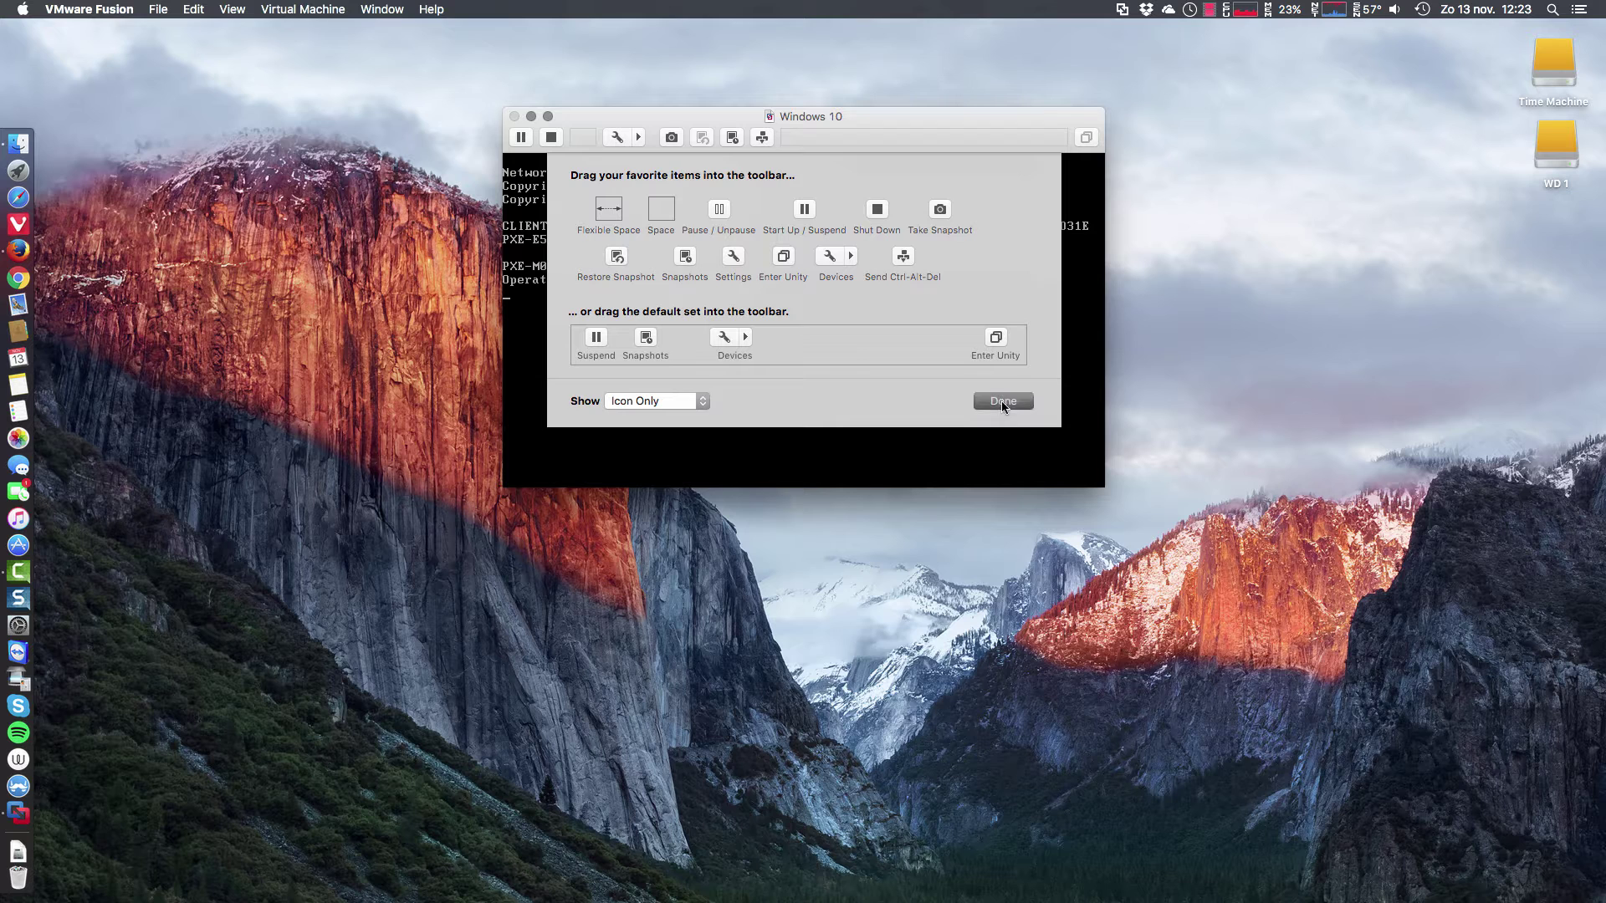
# - Shut down the Windows 10 virtual machine, choosing never to show the shutdown confirmation again
pyautogui.click(553, 137)
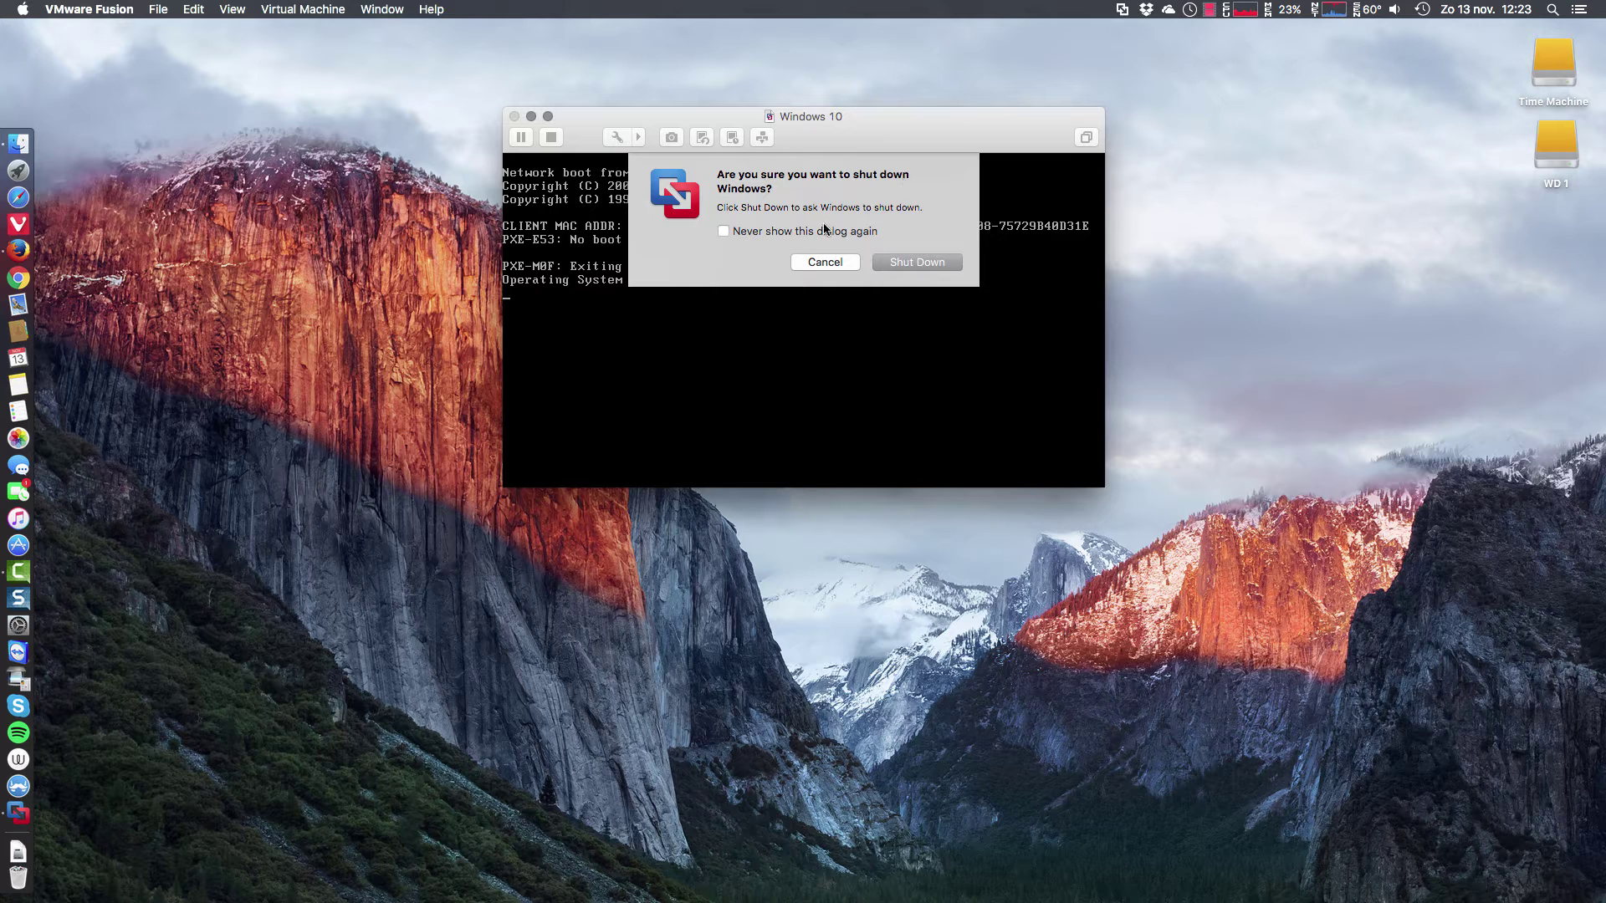
pyautogui.click(780, 236)
pyautogui.click(921, 264)
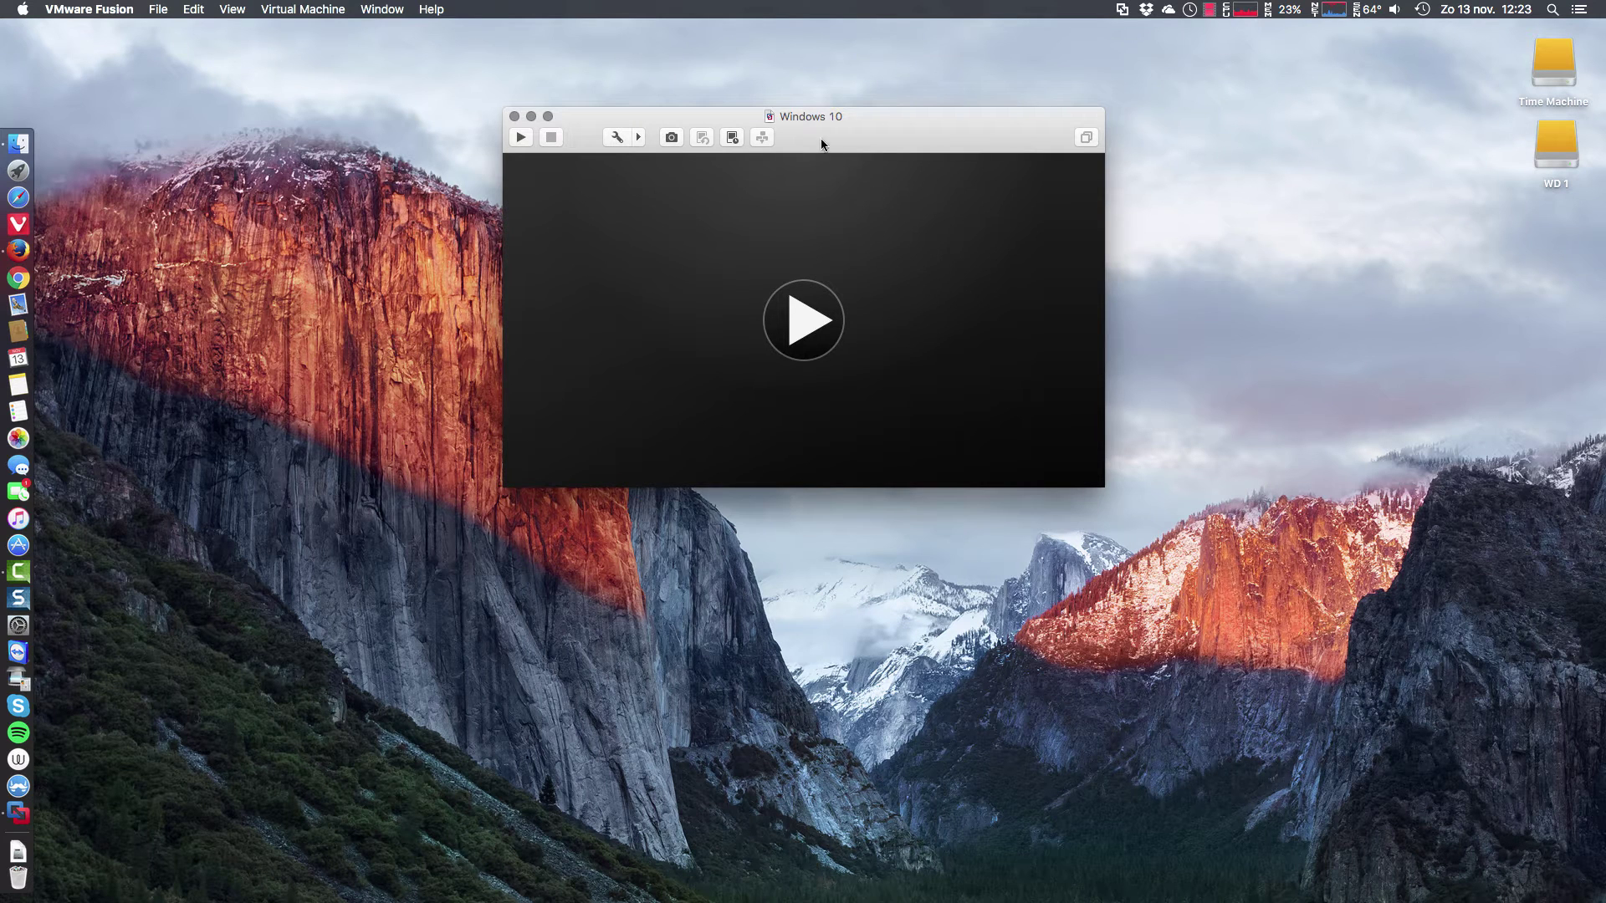
pyautogui.moveTo(818, 122); pyautogui.dragTo(843, 167)
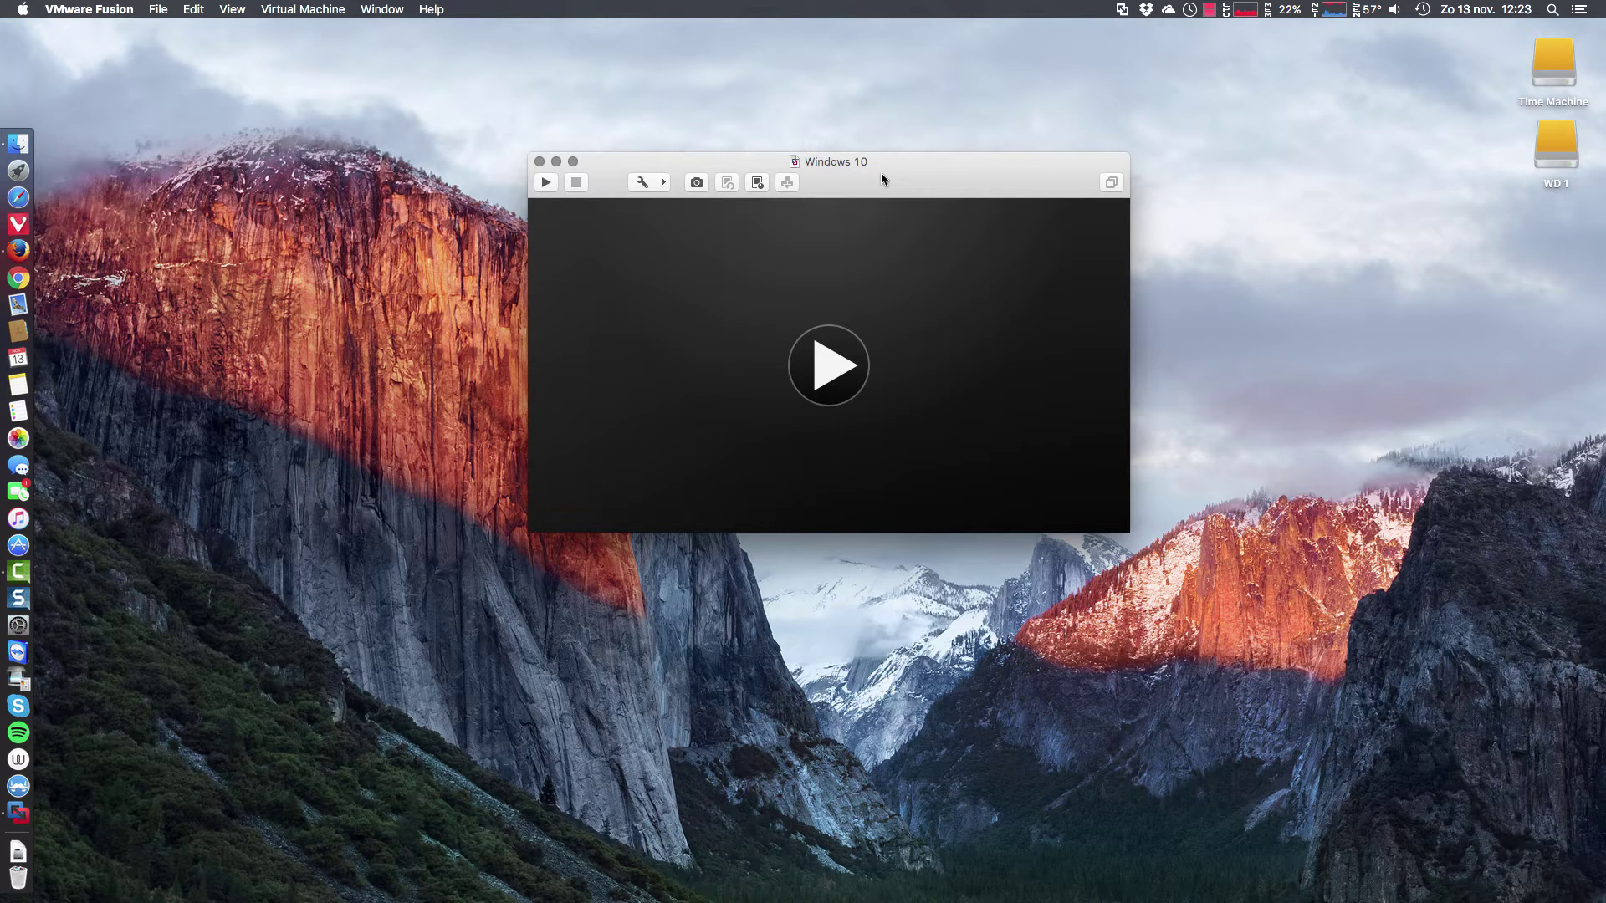
# - View the virtual machine's settings overview and close it
pyautogui.click(640, 183)
pyautogui.moveTo(741, 126); pyautogui.dragTo(771, 295)
pyautogui.click(581, 288)
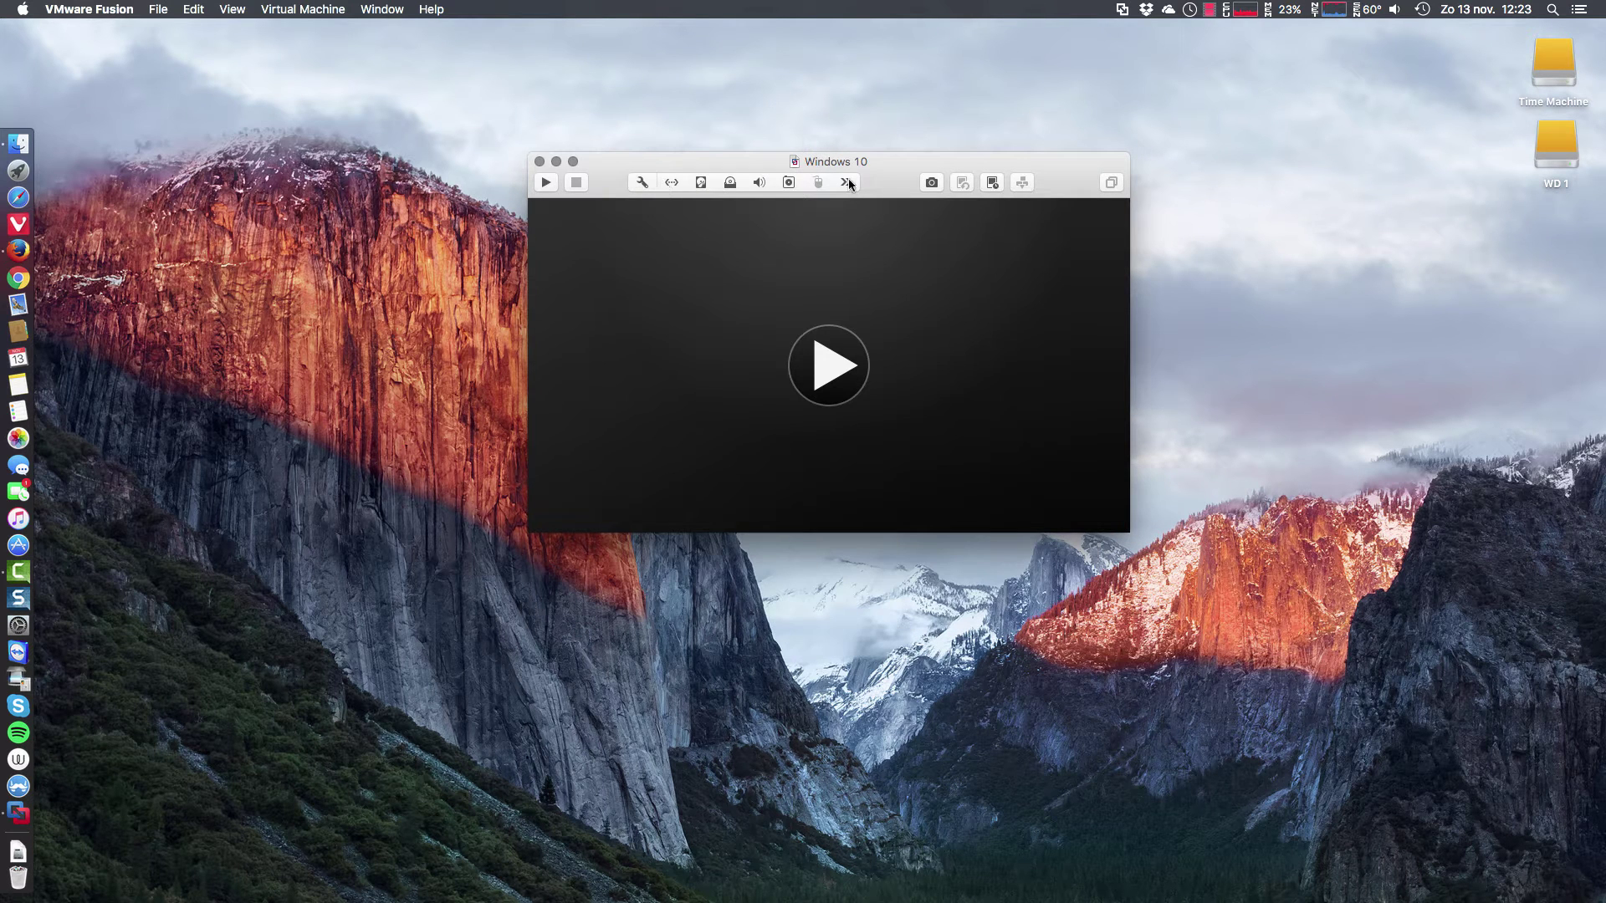
# - View the additional entries of the expanded device controls and collapse the controls again
pyautogui.click(848, 183)
pyautogui.click(845, 183)
pyautogui.click(845, 182)
pyautogui.click(870, 183)
pyautogui.click(855, 180)
pyautogui.click(887, 276)
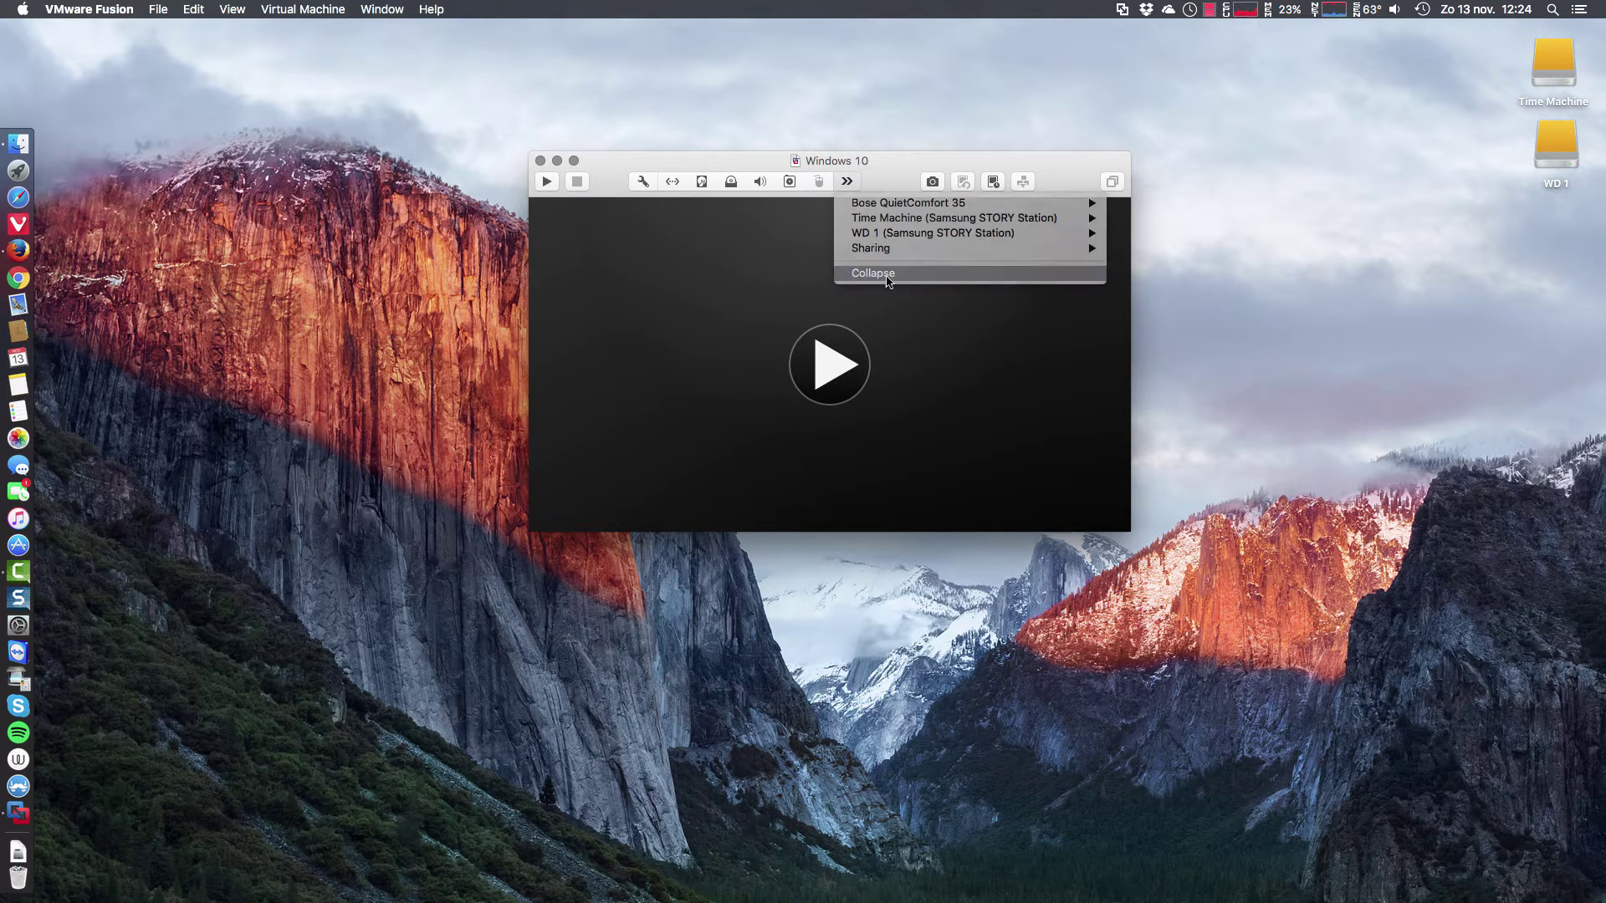
# - Configure the virtual machine's CD/DVD drive to use Win10_1607_English_x64.iso from Downloads and close the settings
pyautogui.click(656, 183)
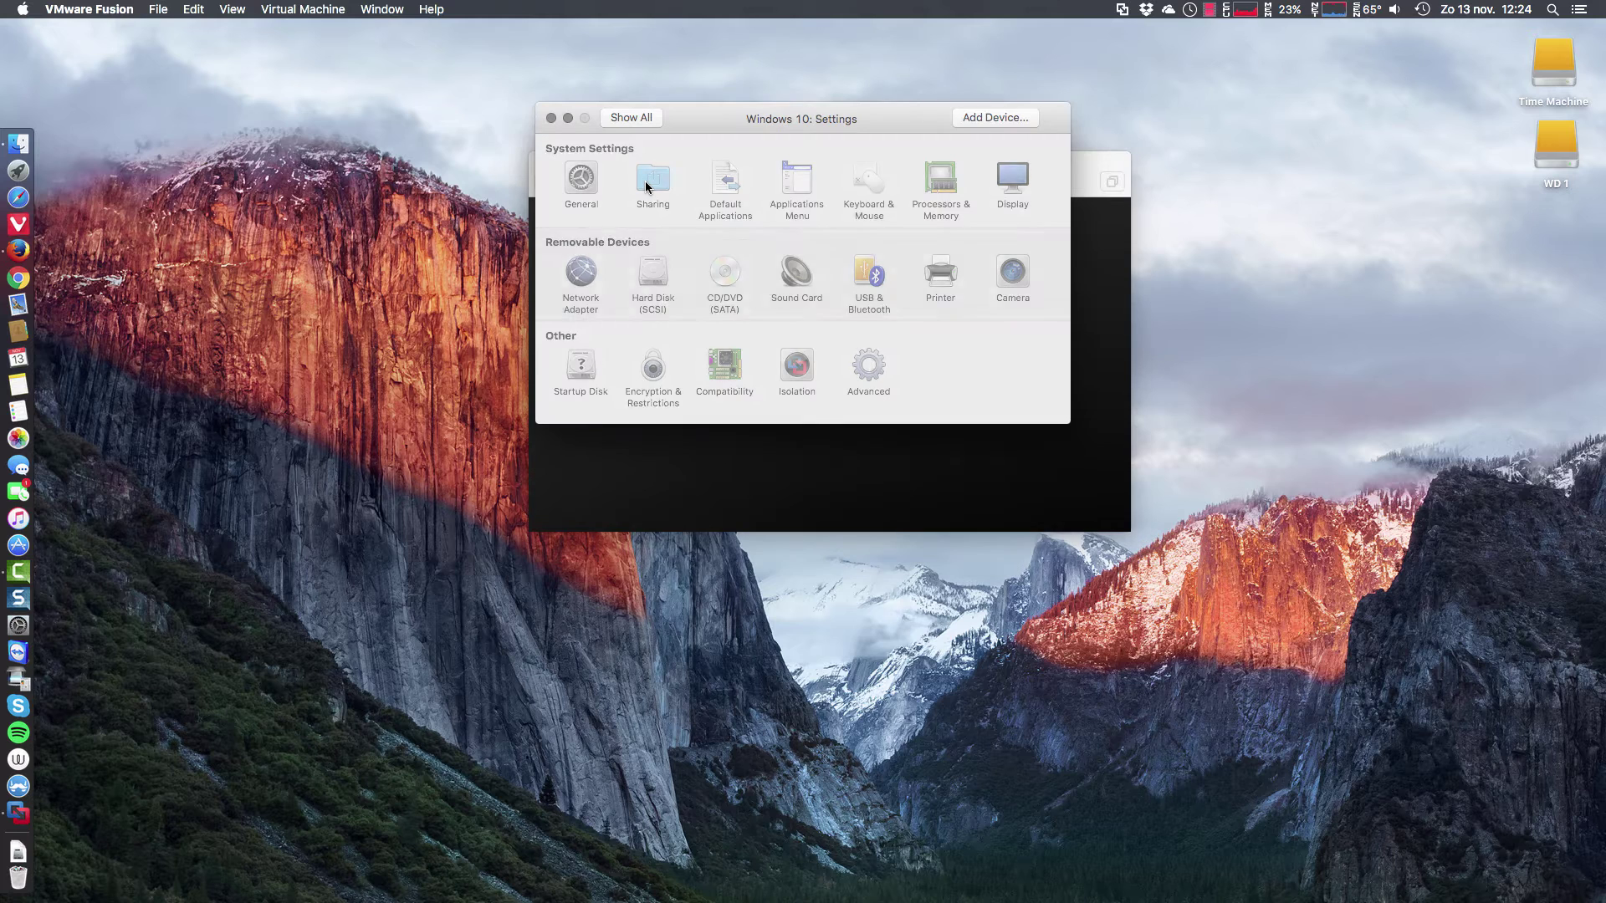
pyautogui.moveTo(769, 119); pyautogui.dragTo(761, 185)
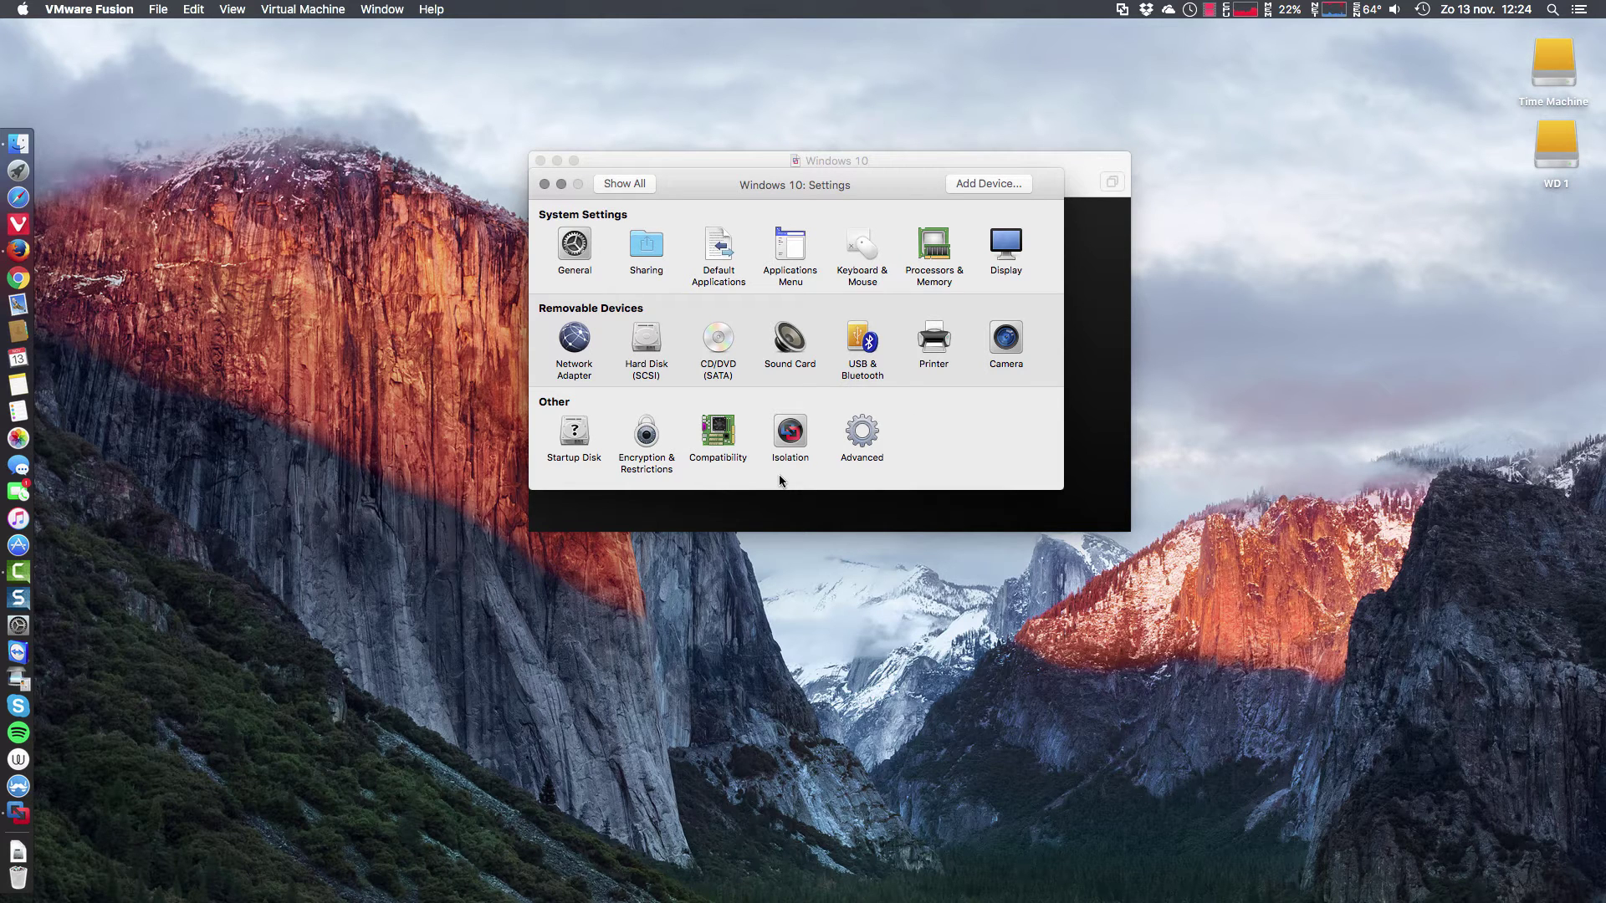
pyautogui.click(718, 343)
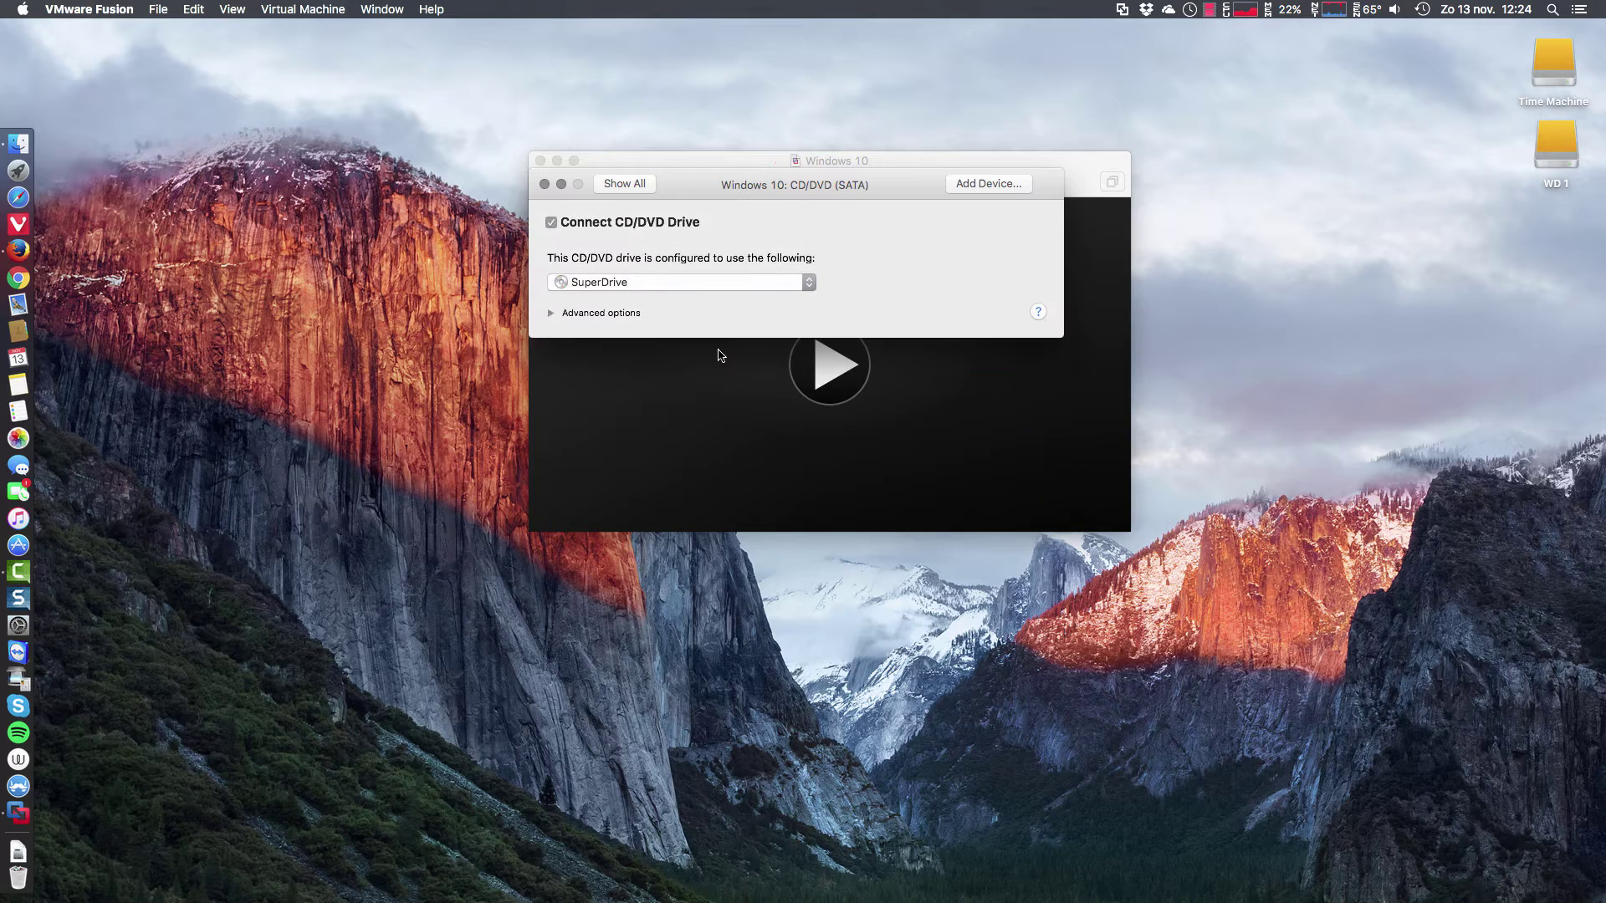
pyautogui.click(591, 285)
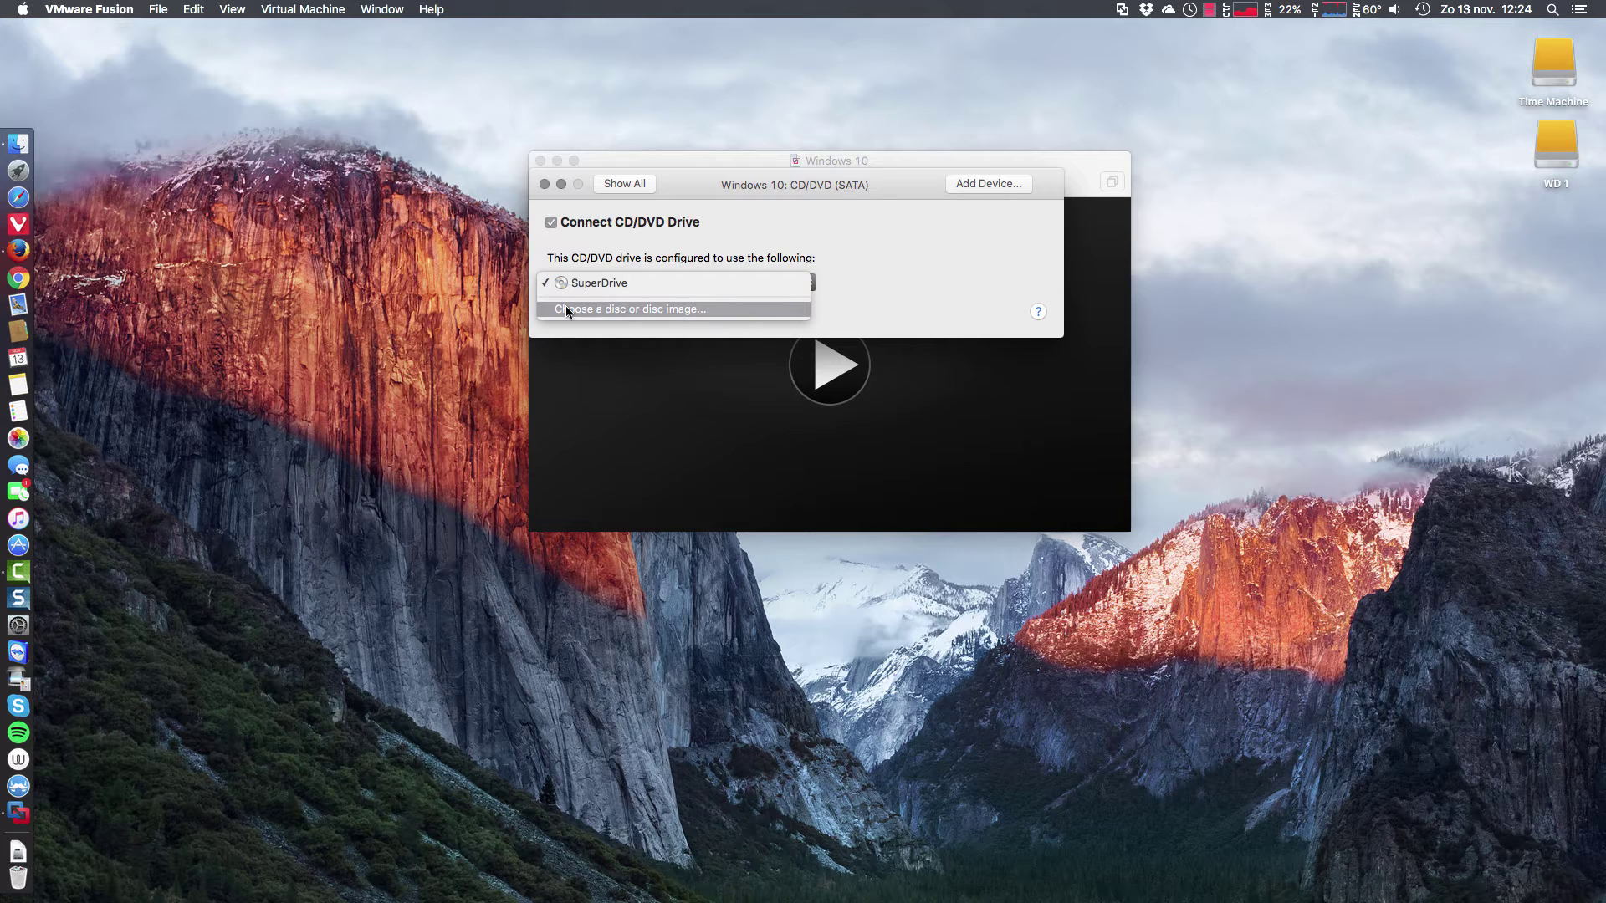
pyautogui.click(566, 310)
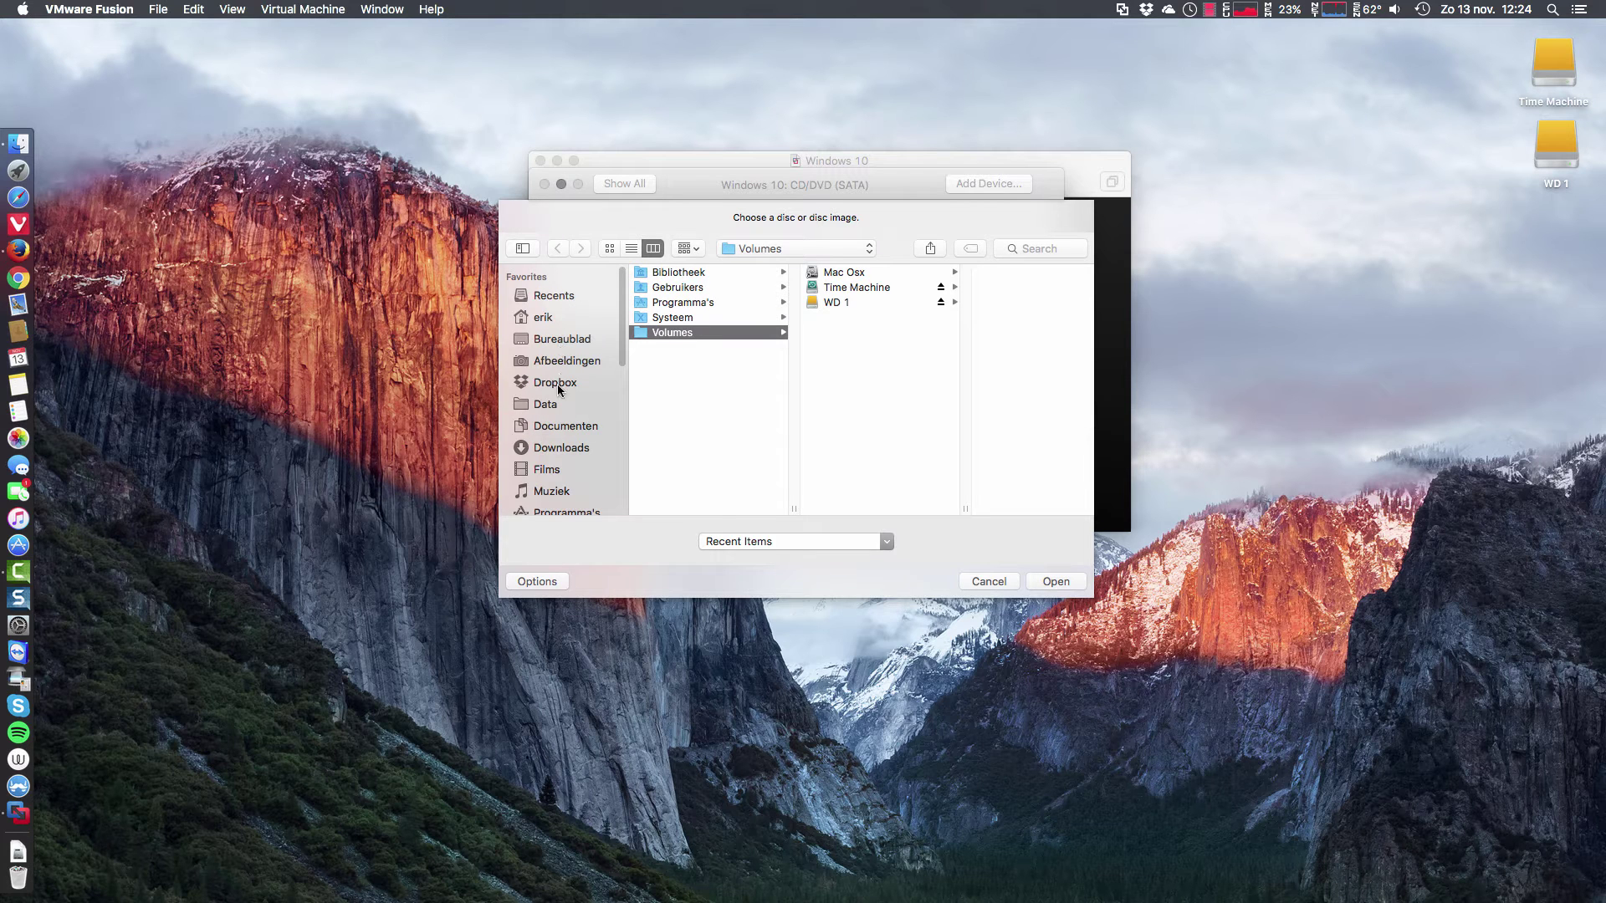
pyautogui.click(553, 450)
pyautogui.click(718, 286)
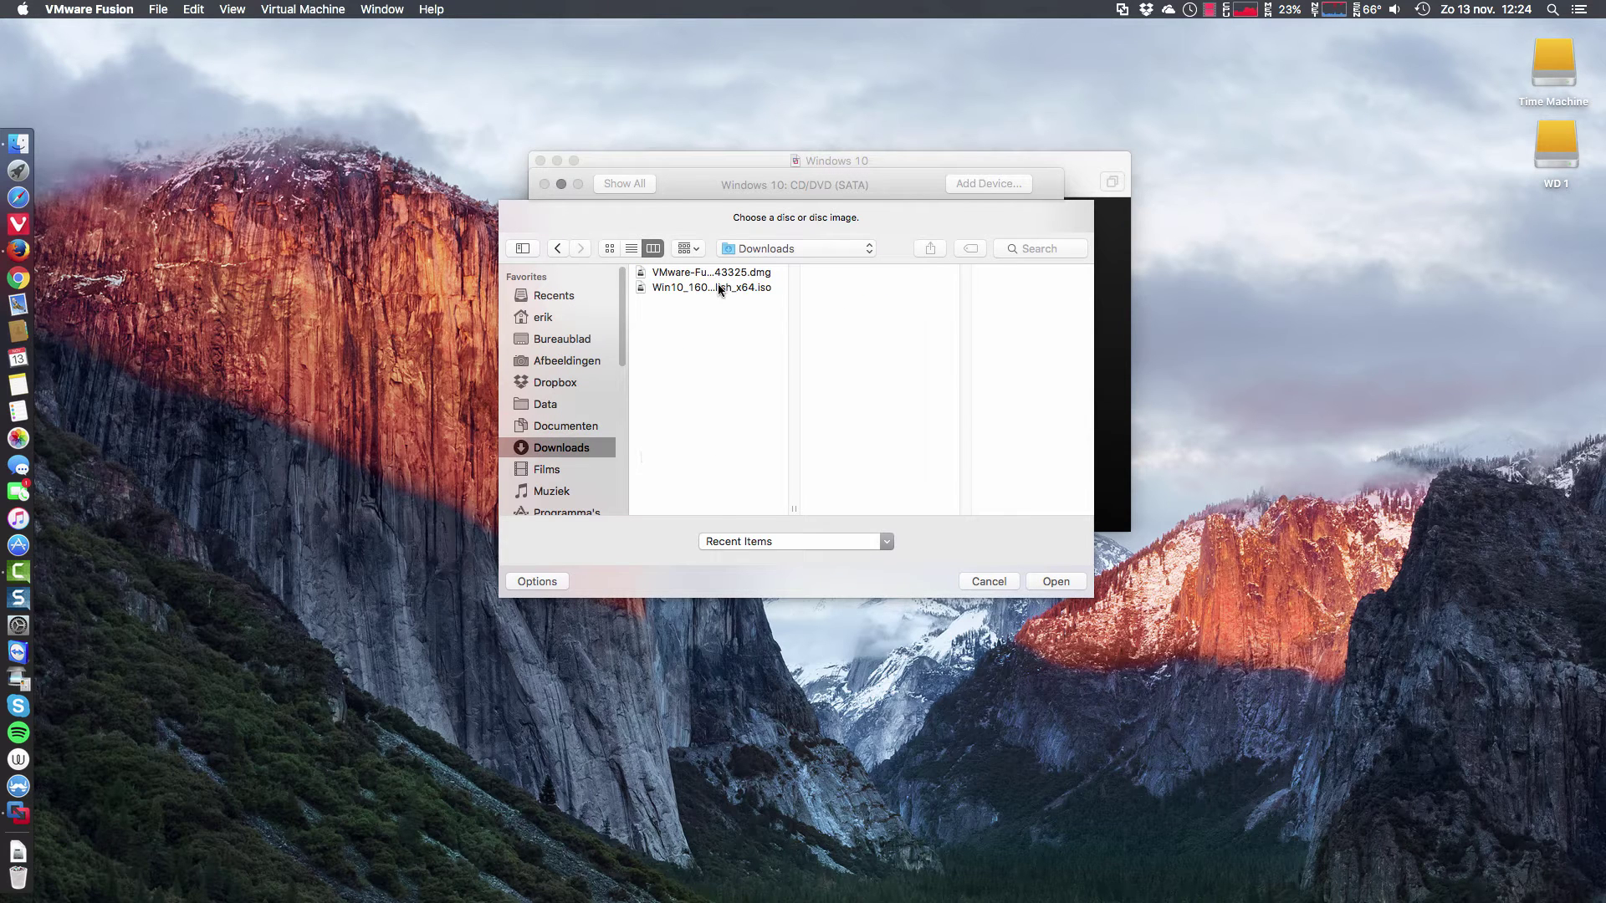
pyautogui.click(1056, 580)
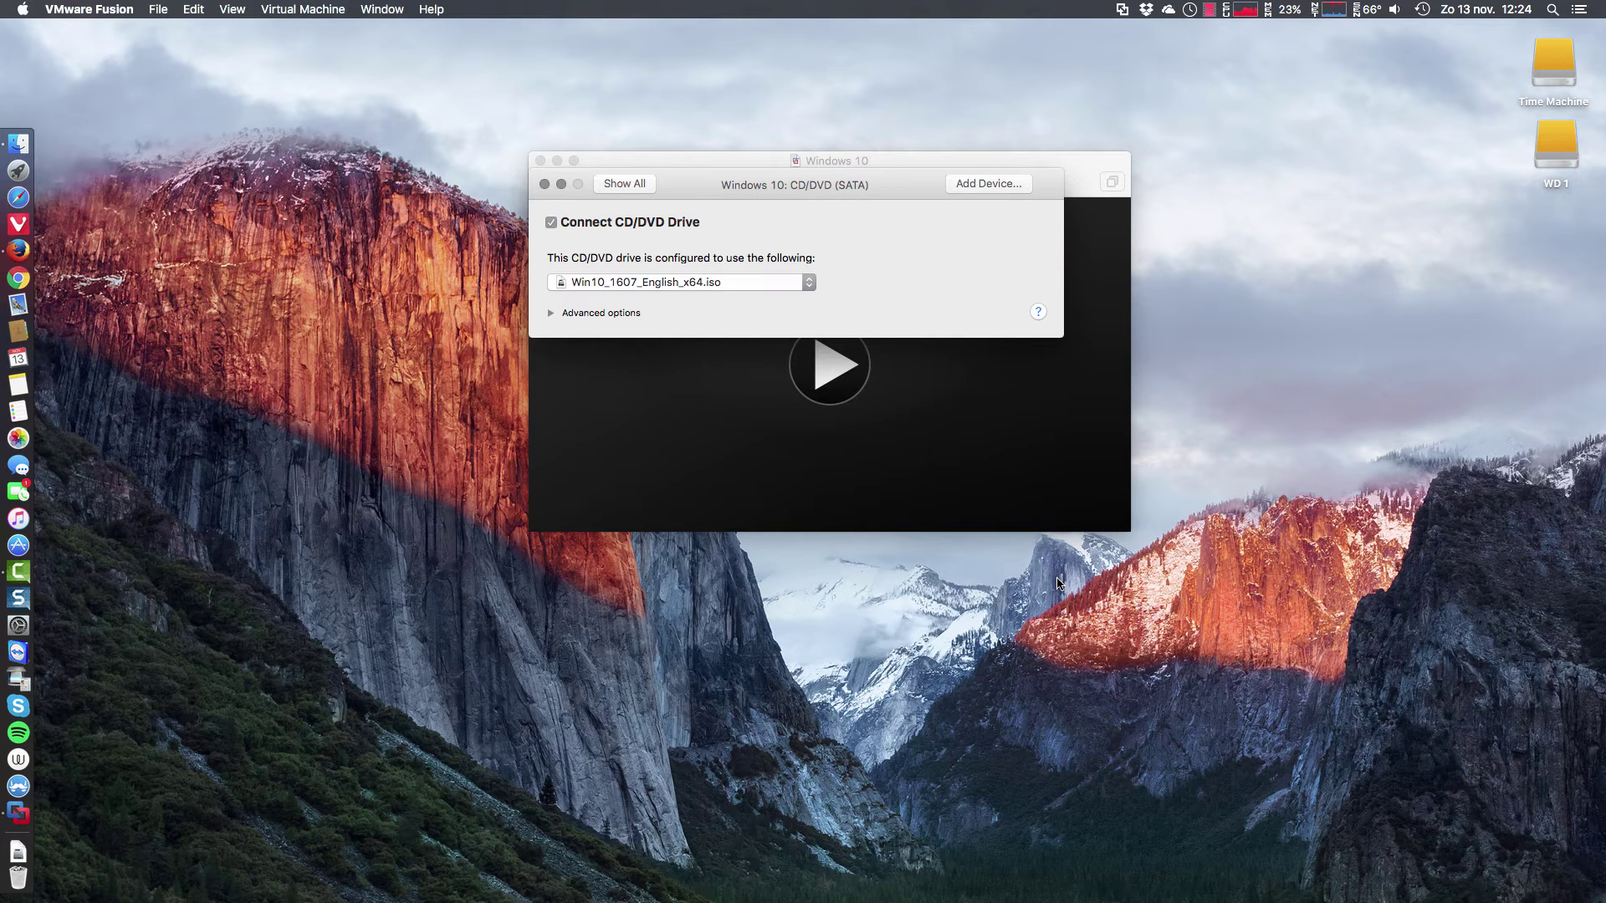
pyautogui.click(544, 184)
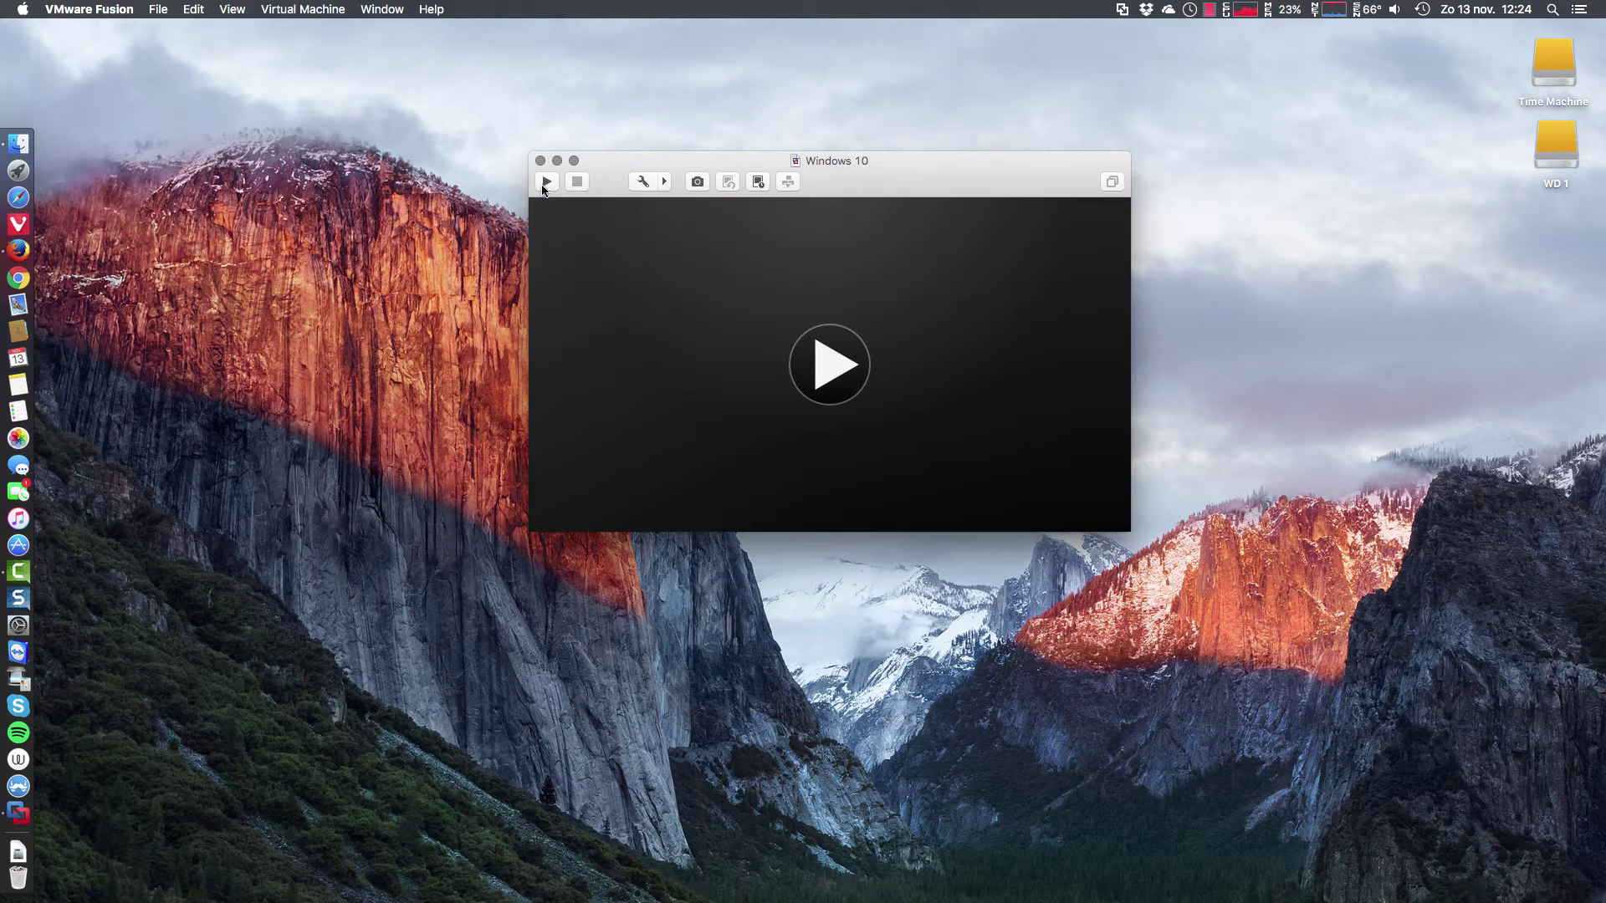
# - Start the Windows 10 virtual machine from the disc image and reposition its window to show Windows Setup
pyautogui.click(830, 373)
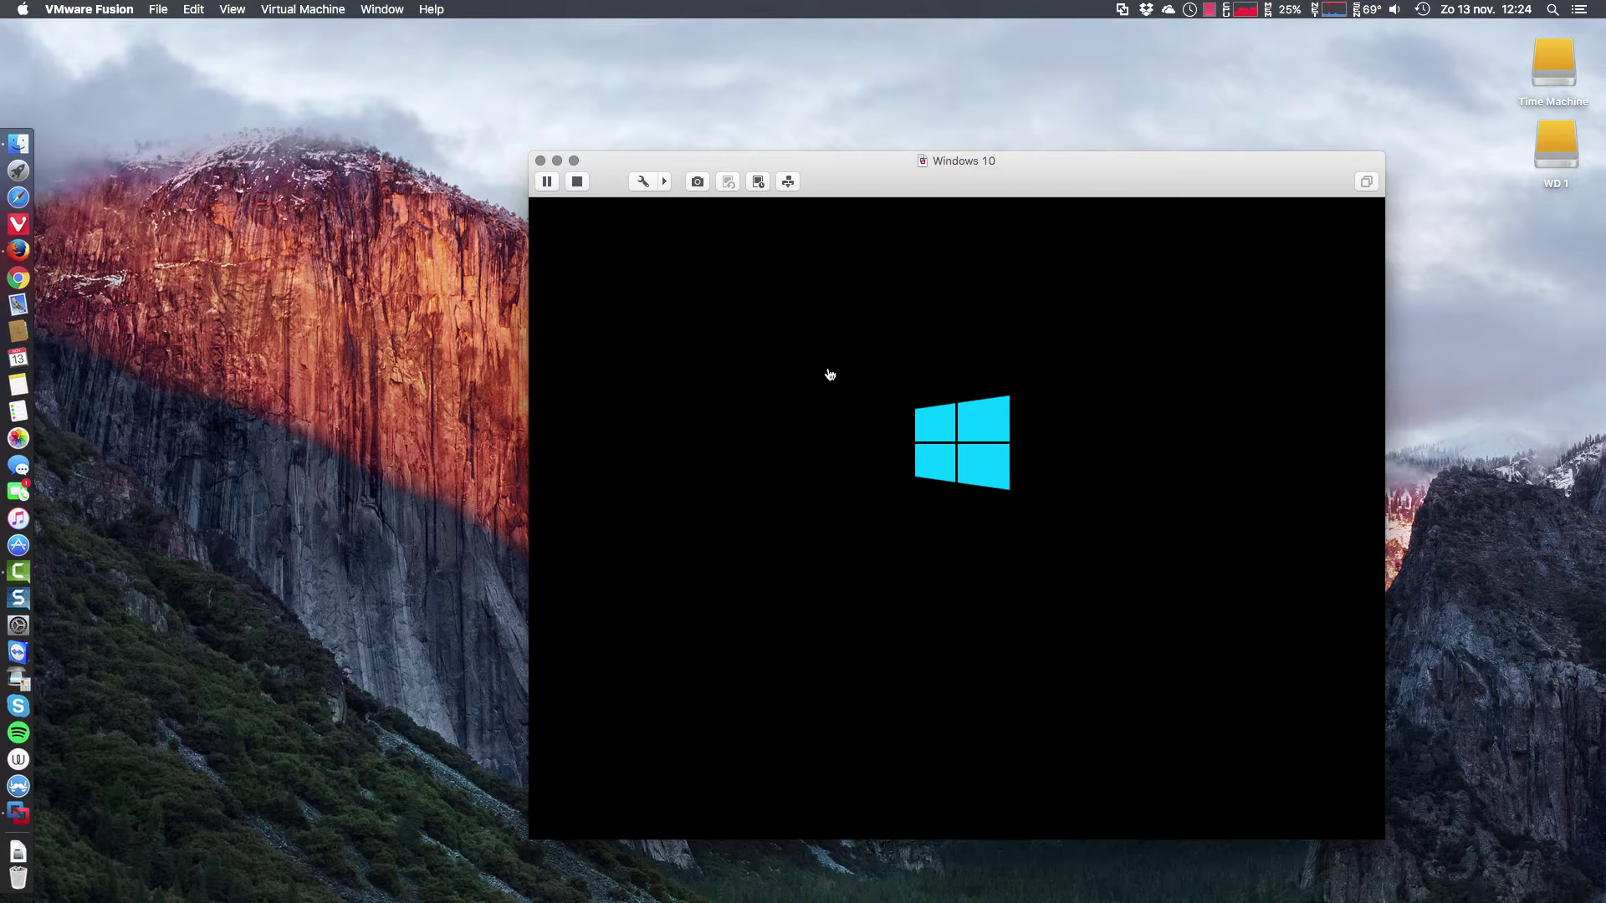
pyautogui.moveTo(834, 110); pyautogui.dragTo(811, 97)
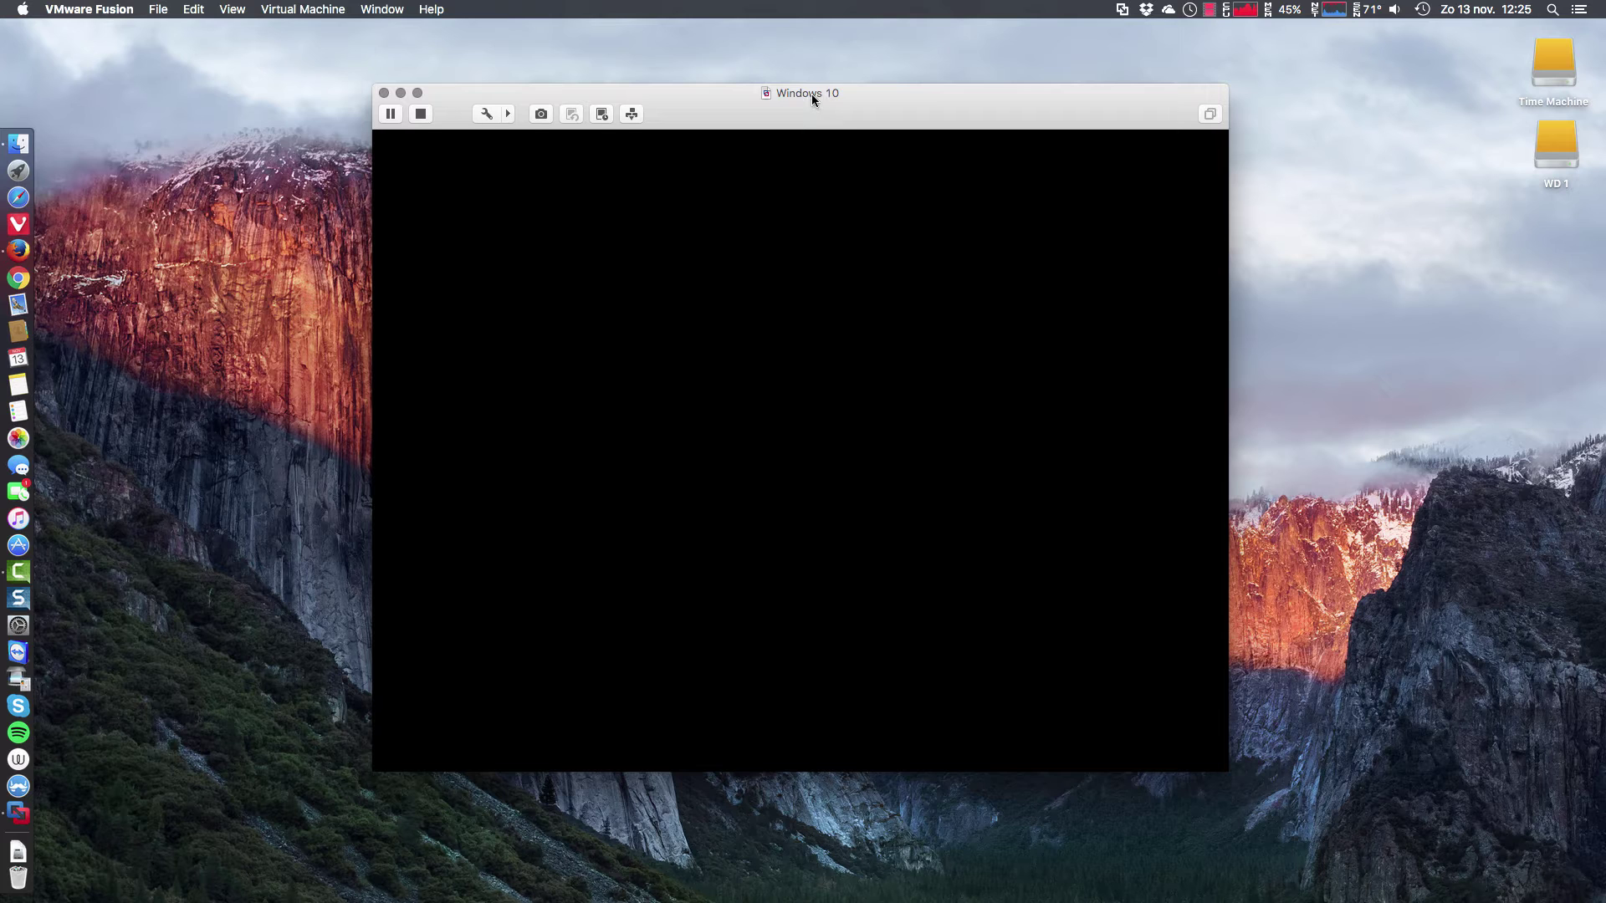
pyautogui.moveTo(812, 94); pyautogui.dragTo(782, 78)
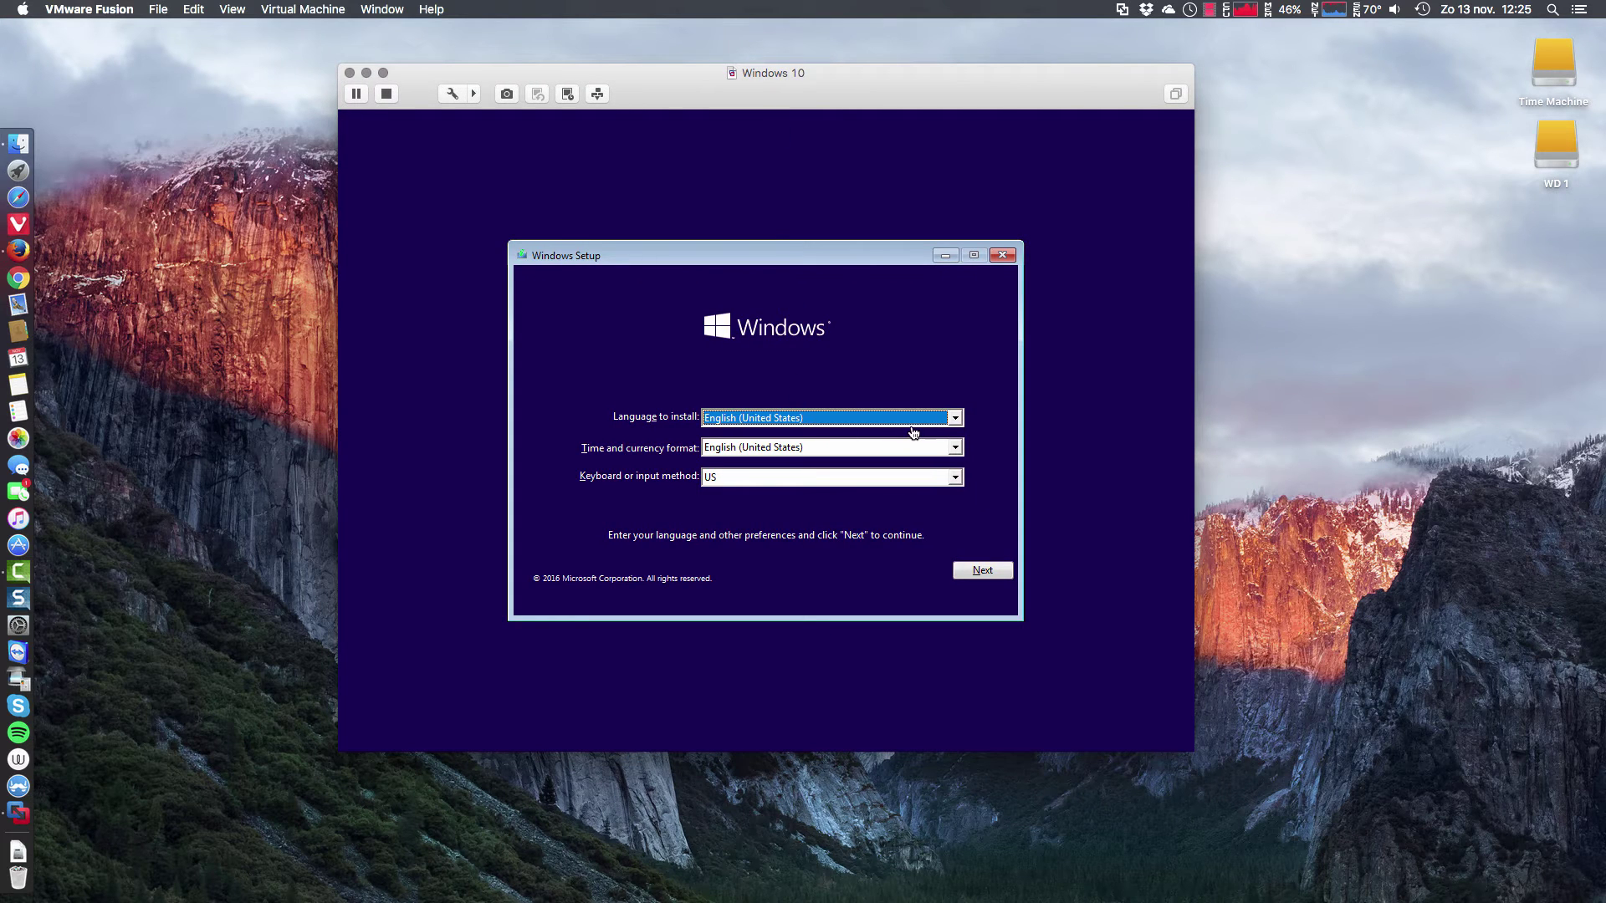
# - View the available installation languages, close that list, and browse the time and currency format options
pyautogui.click(960, 424)
pyautogui.click(959, 424)
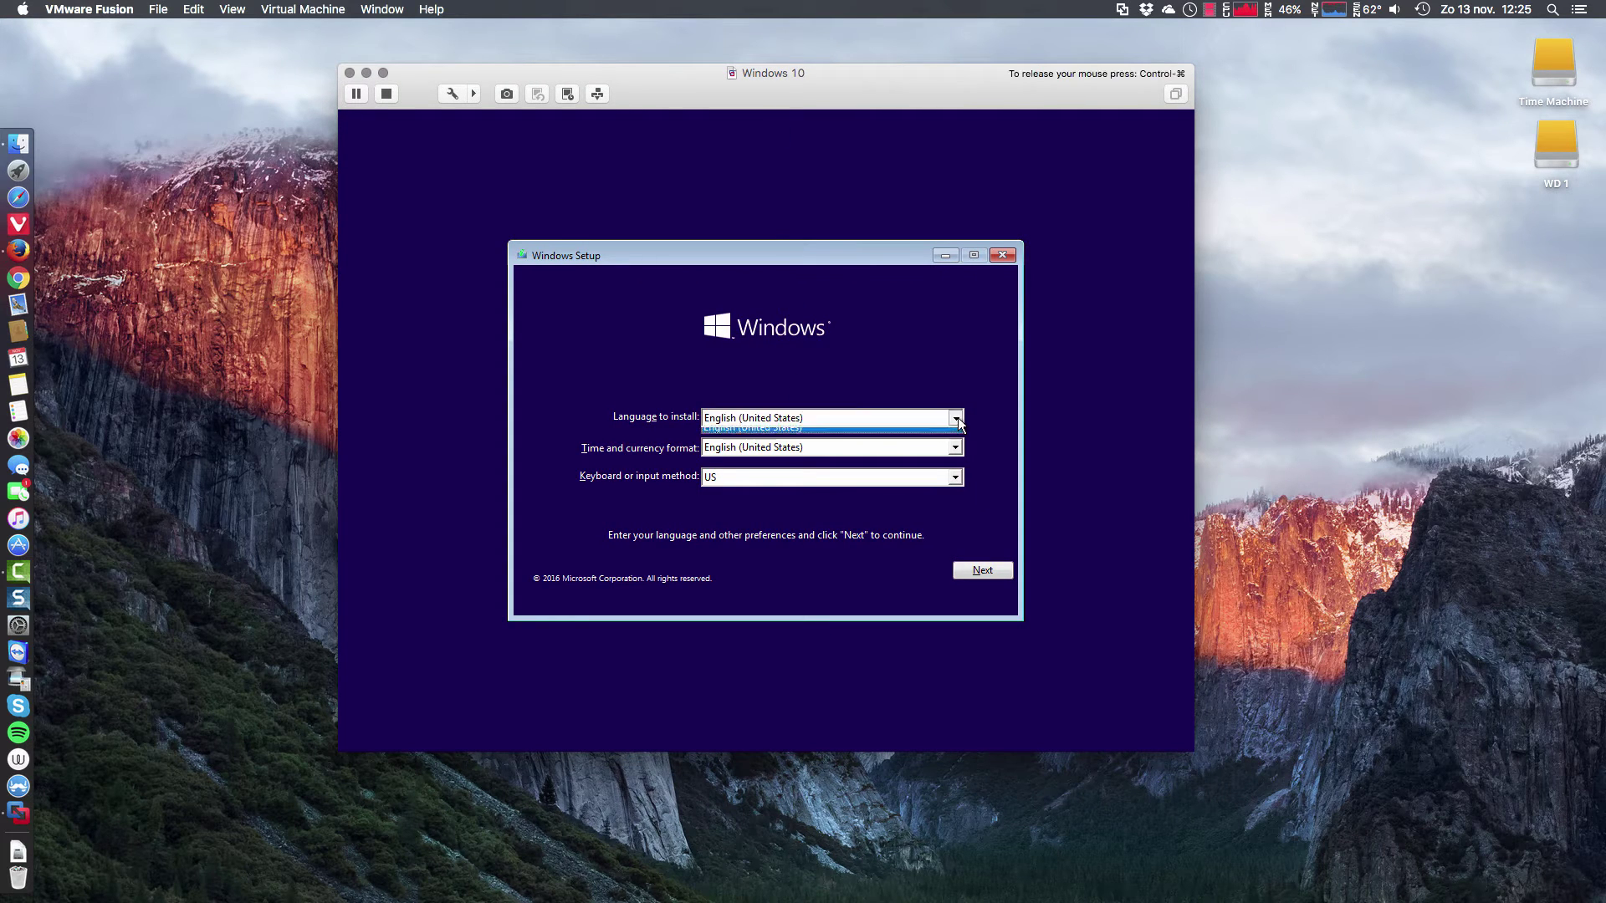
pyautogui.click(959, 424)
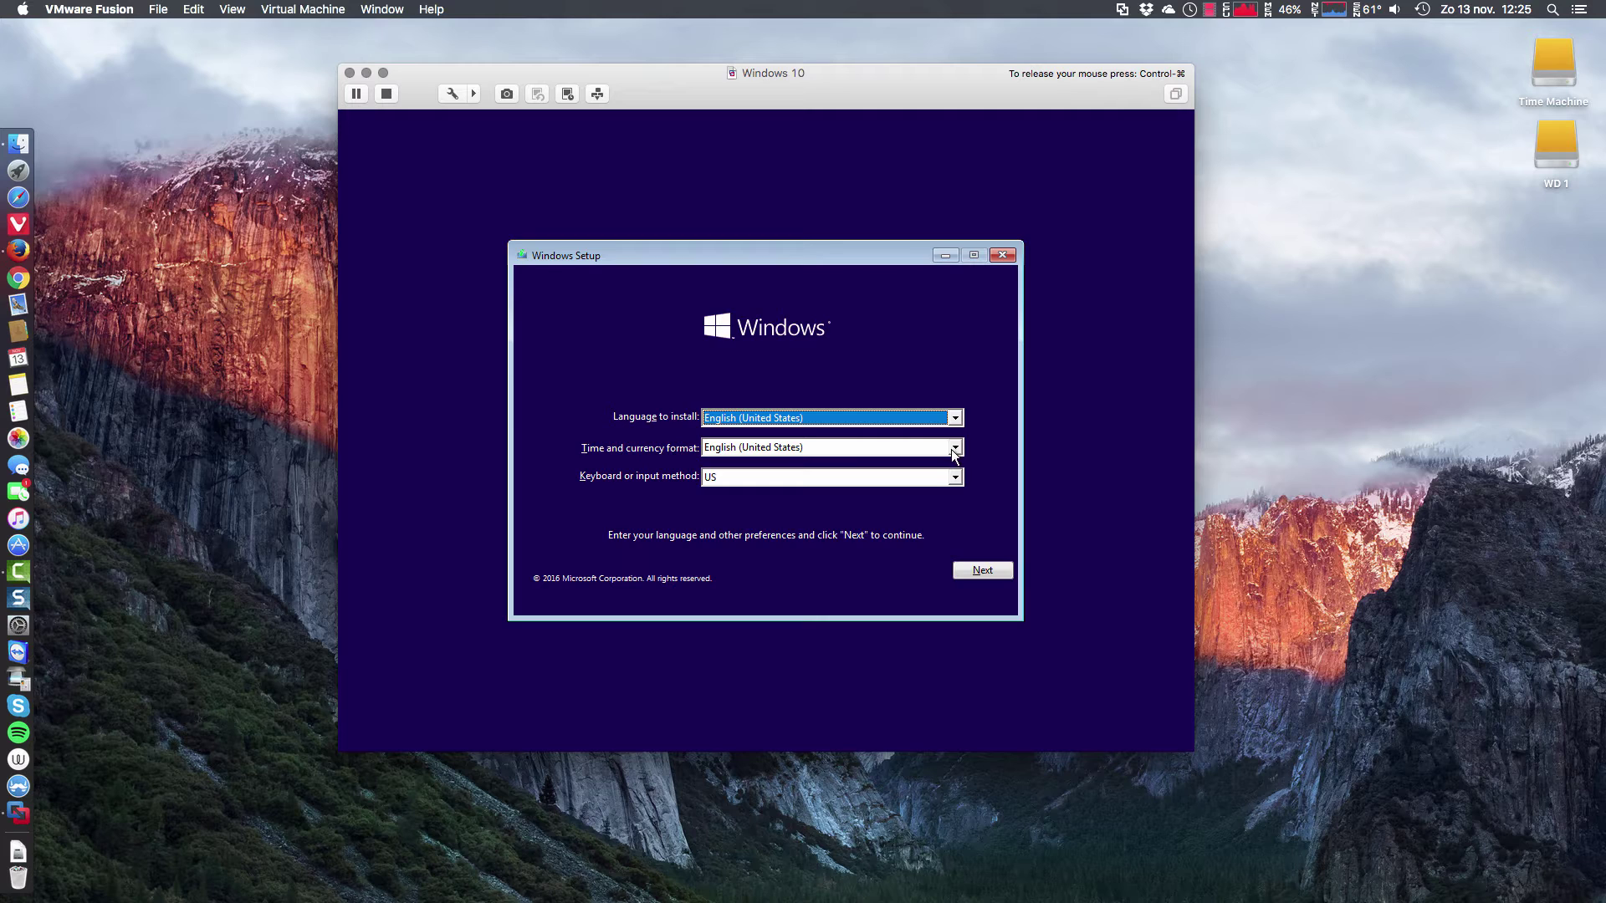
pyautogui.click(956, 450)
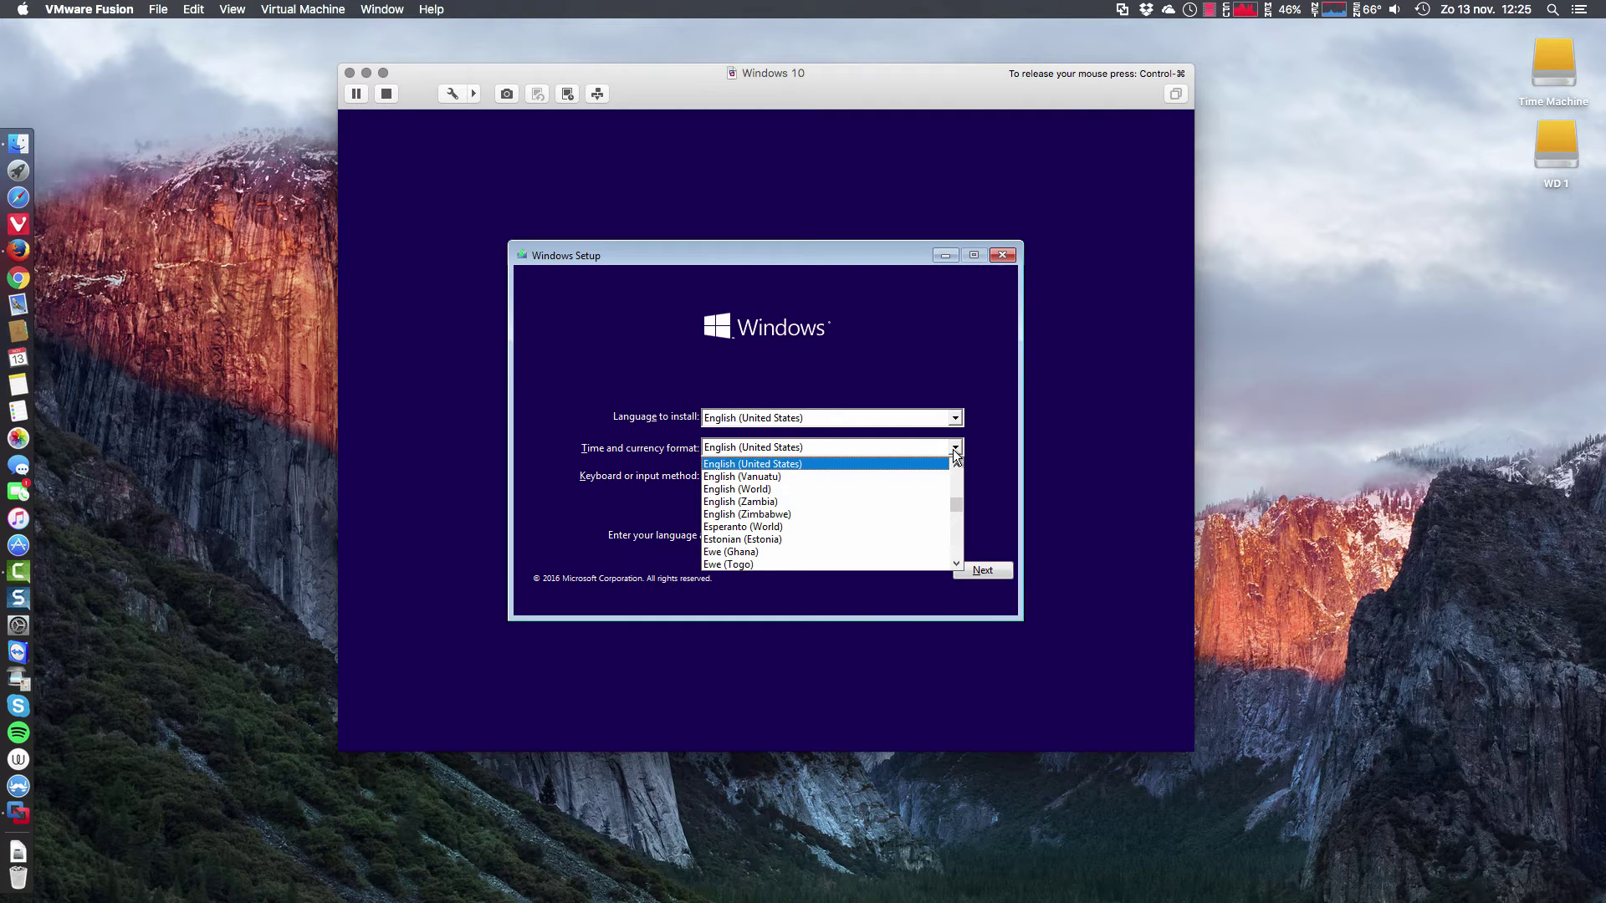
pyautogui.moveTo(961, 502)
pyautogui.mouseDown()
pyautogui.moveTo(961, 460)
pyautogui.moveTo(962, 498)
pyautogui.mouseUp()
pyautogui.press('ctrl+super')
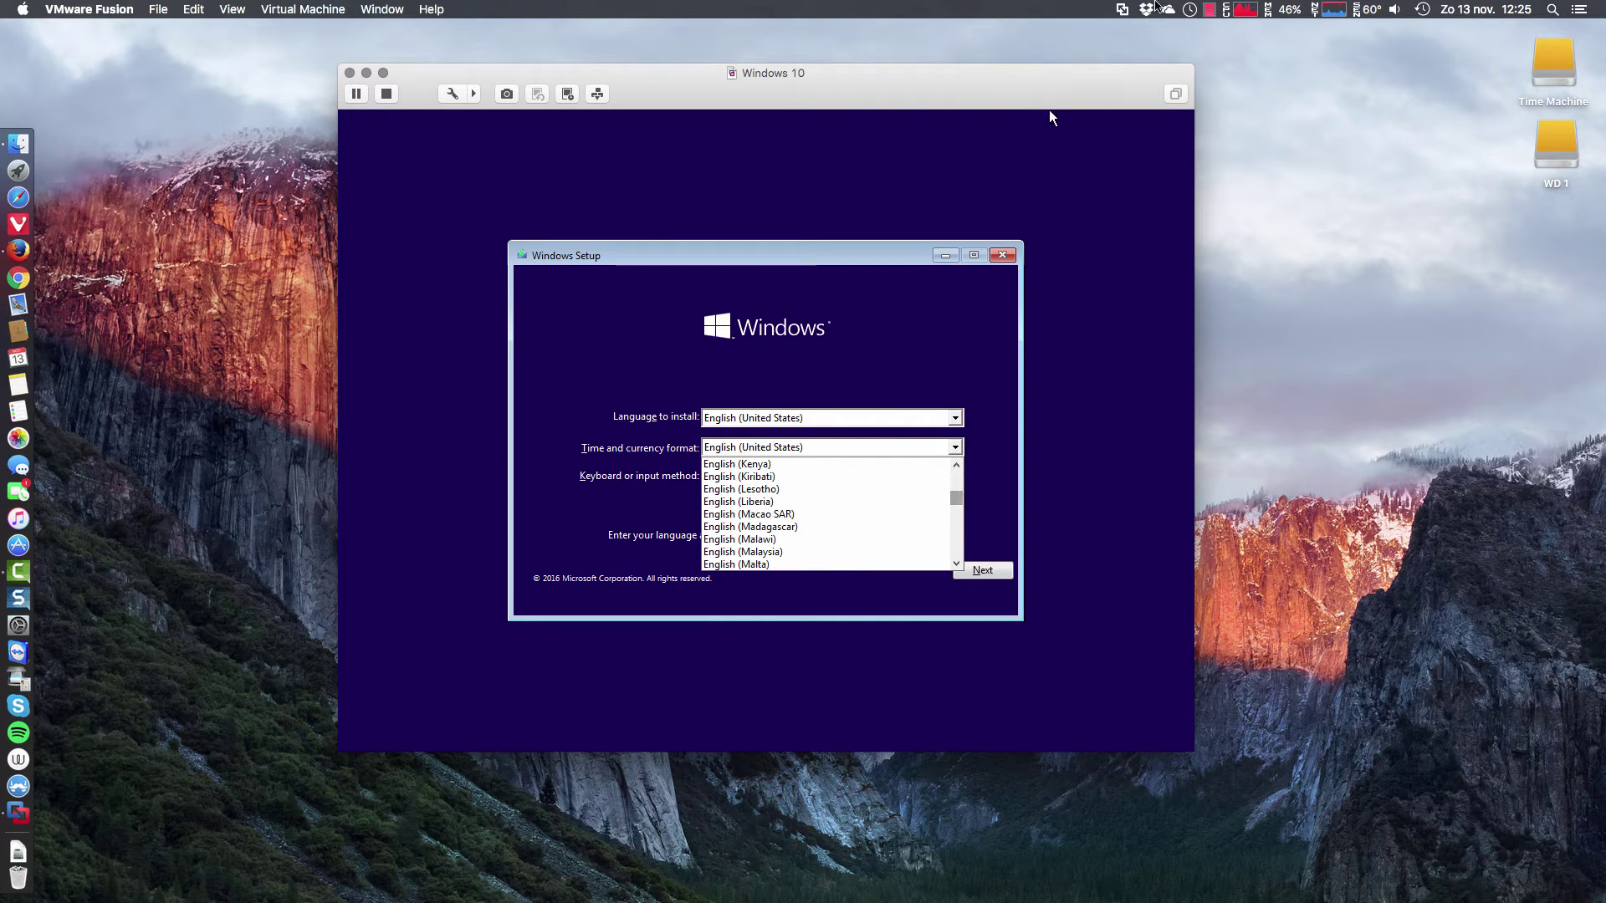
pyautogui.click(1210, 9)
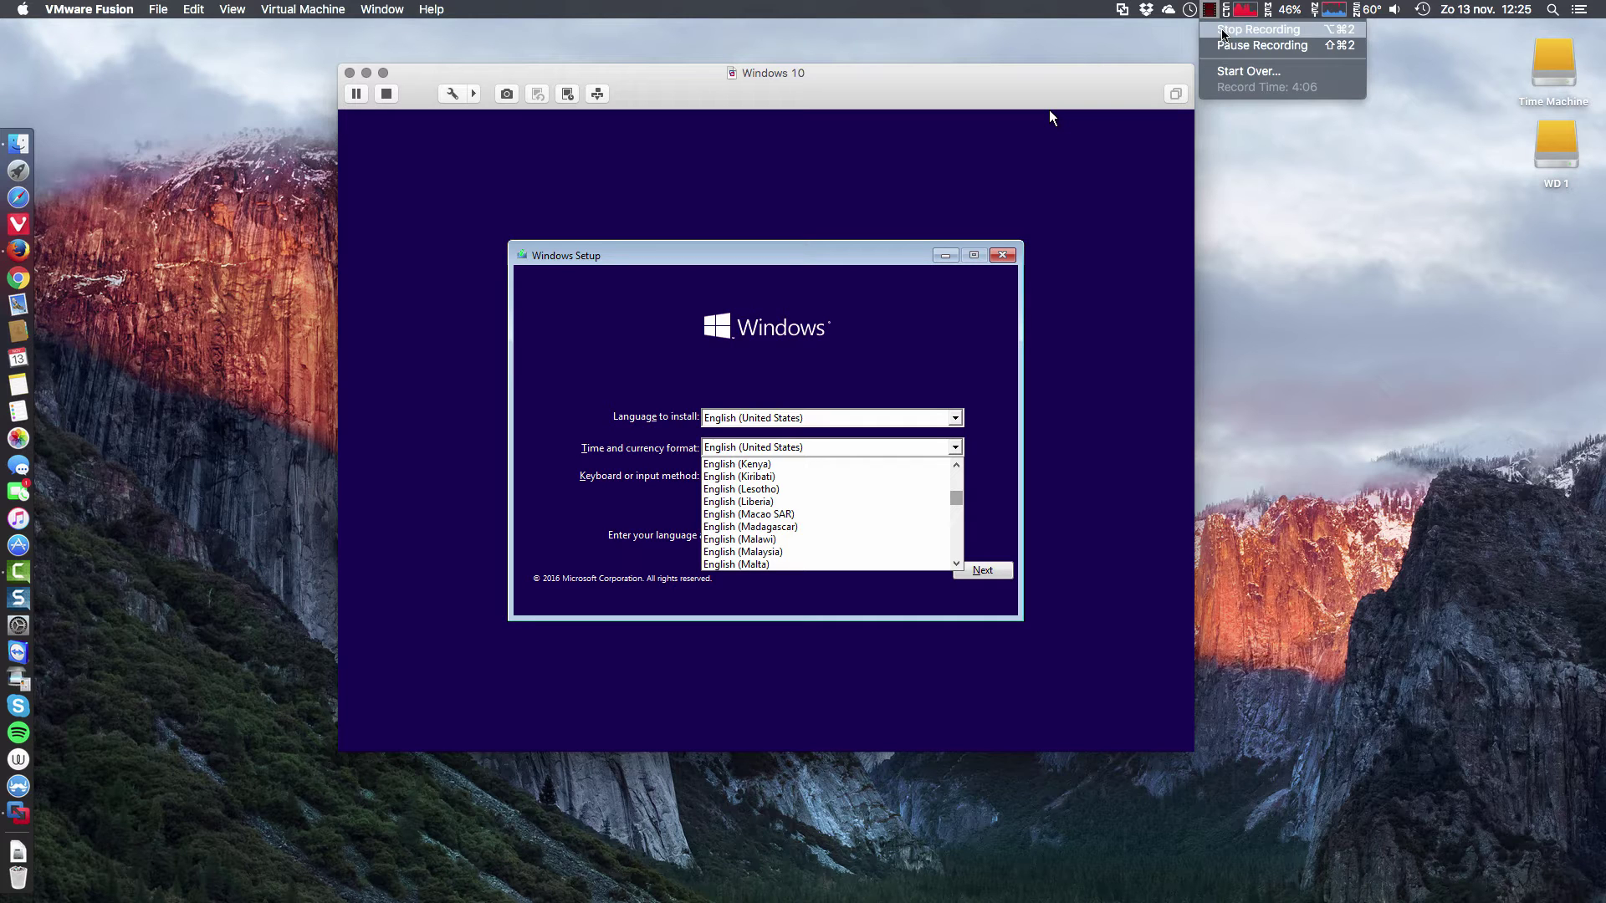
pyautogui.click(848, 409)
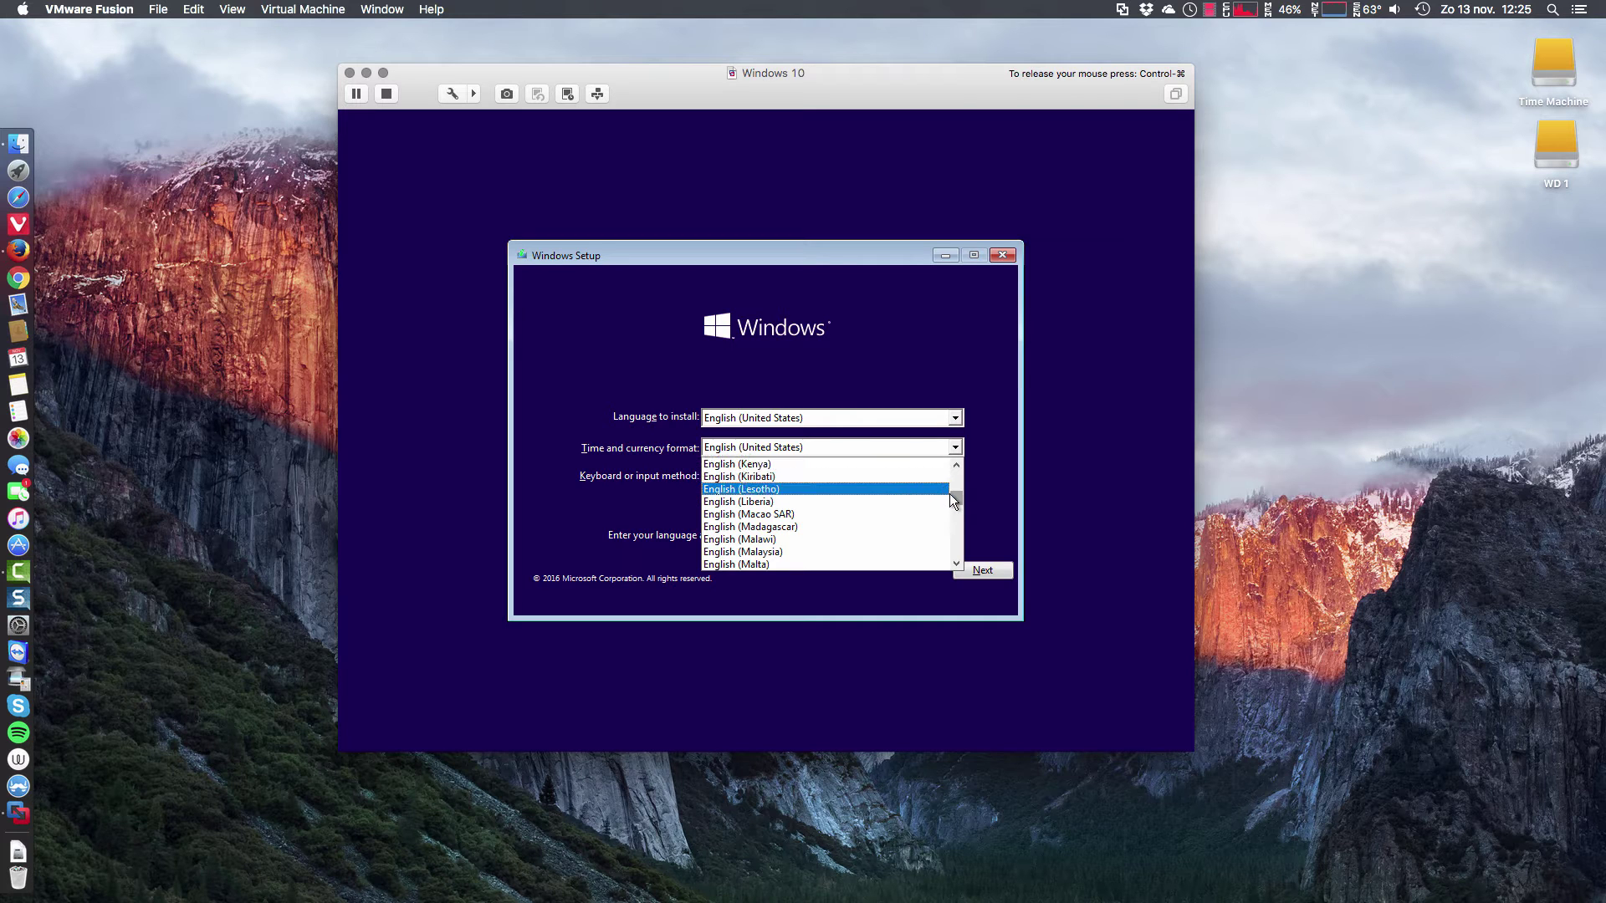
# - Set the time and currency format to Dutch (Belgium)
pyautogui.moveTo(959, 497); pyautogui.dragTo(962, 485)
pyautogui.scroll(2, 883, 487)
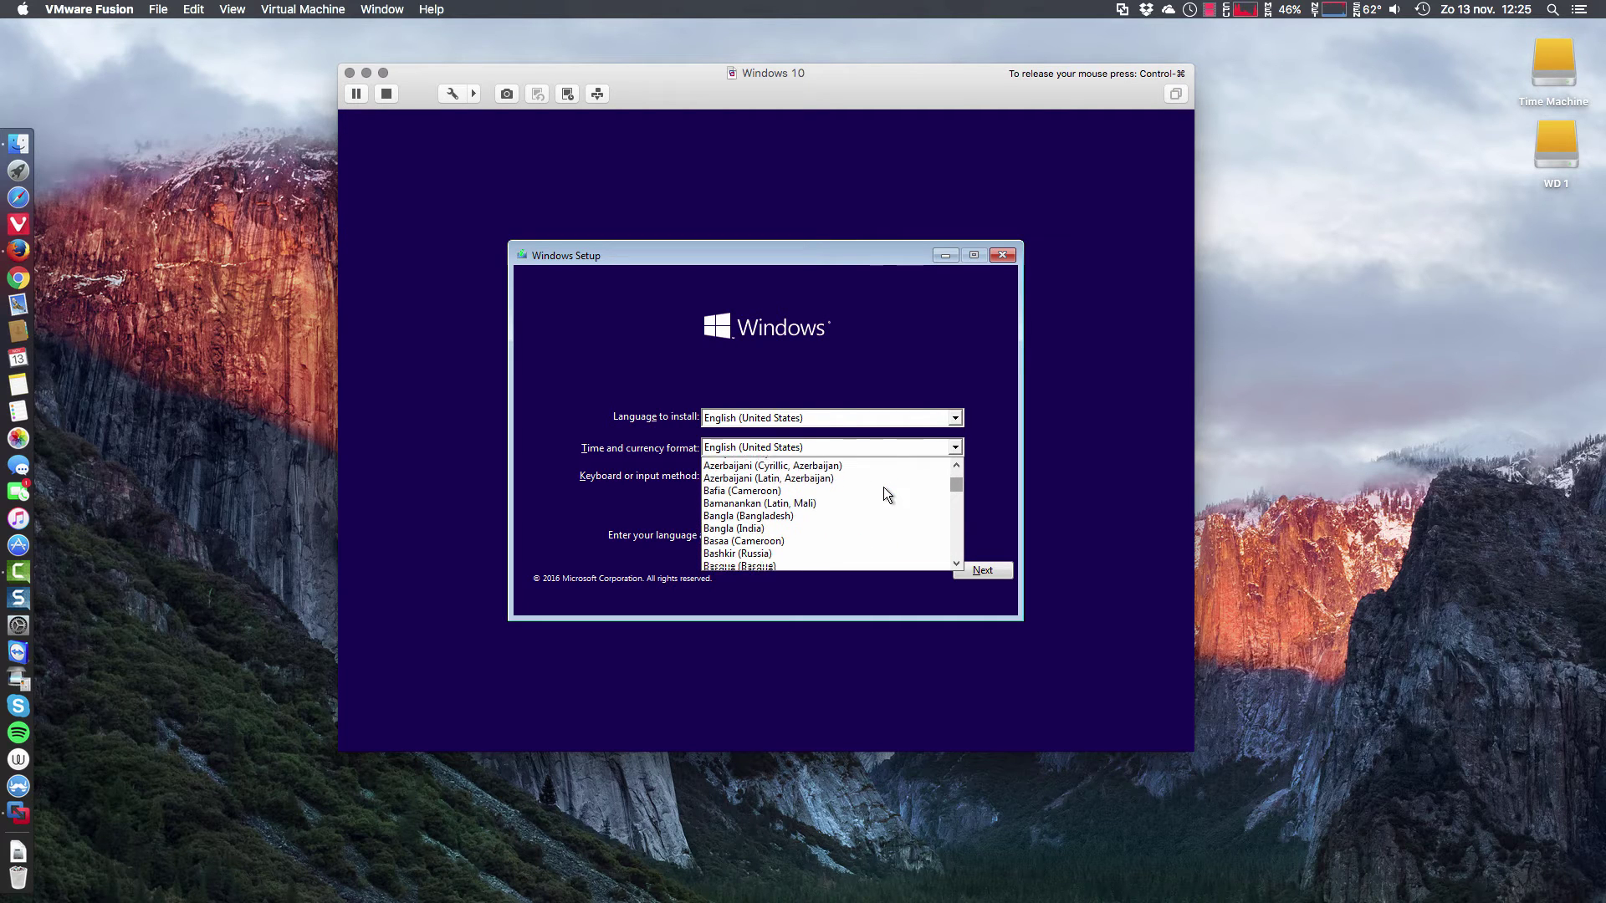
pyautogui.scroll(-4, 884, 487)
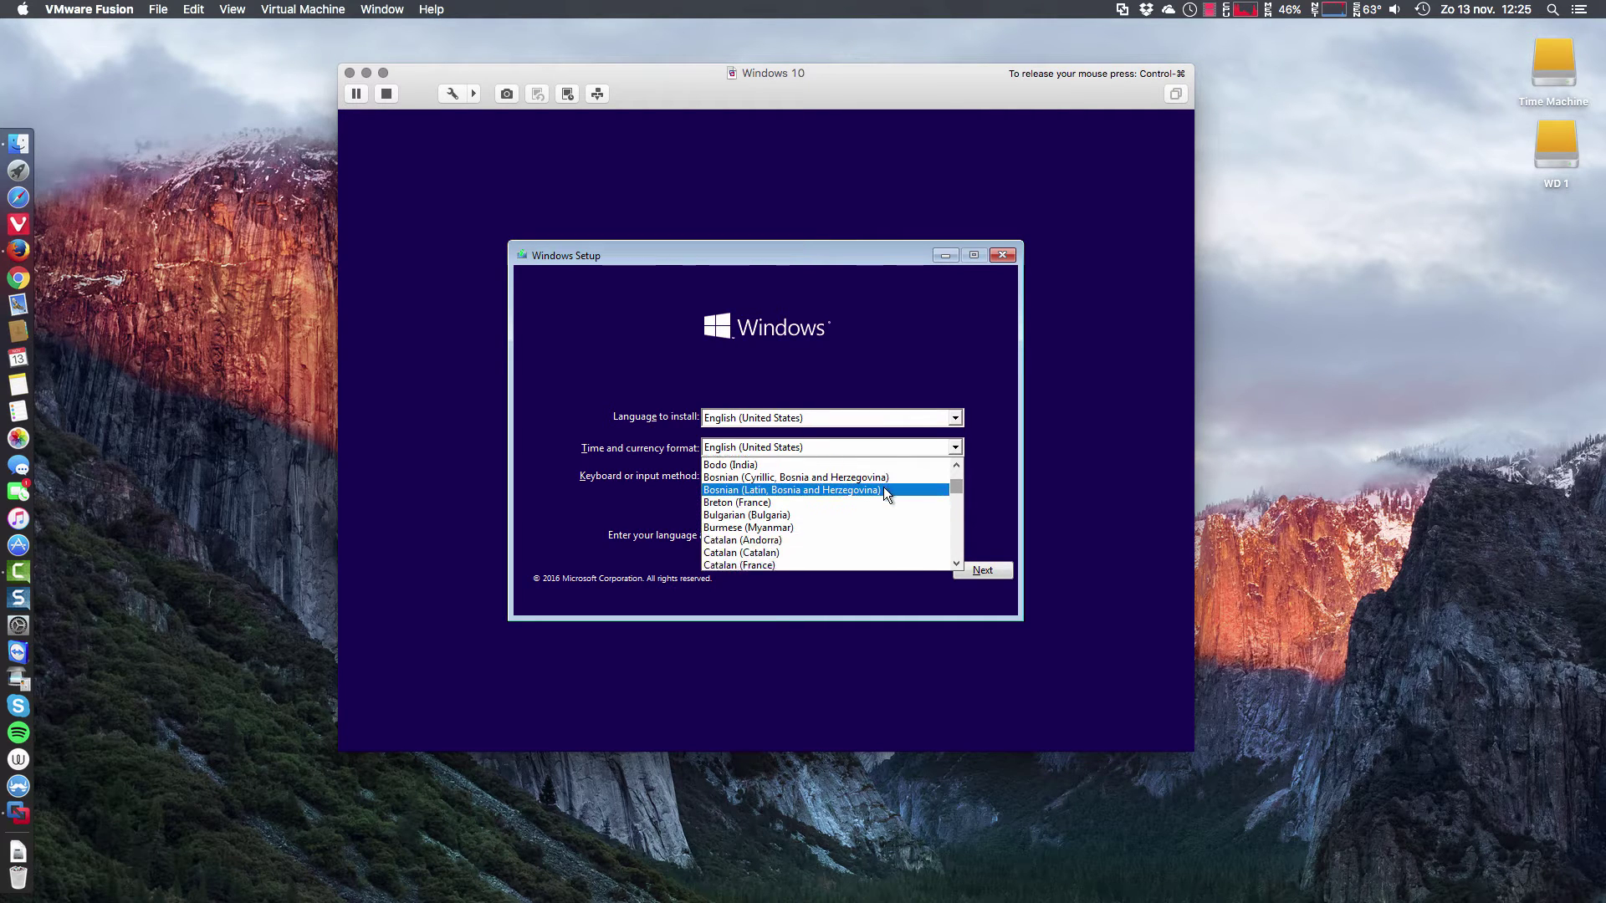
pyautogui.scroll(2, 883, 487)
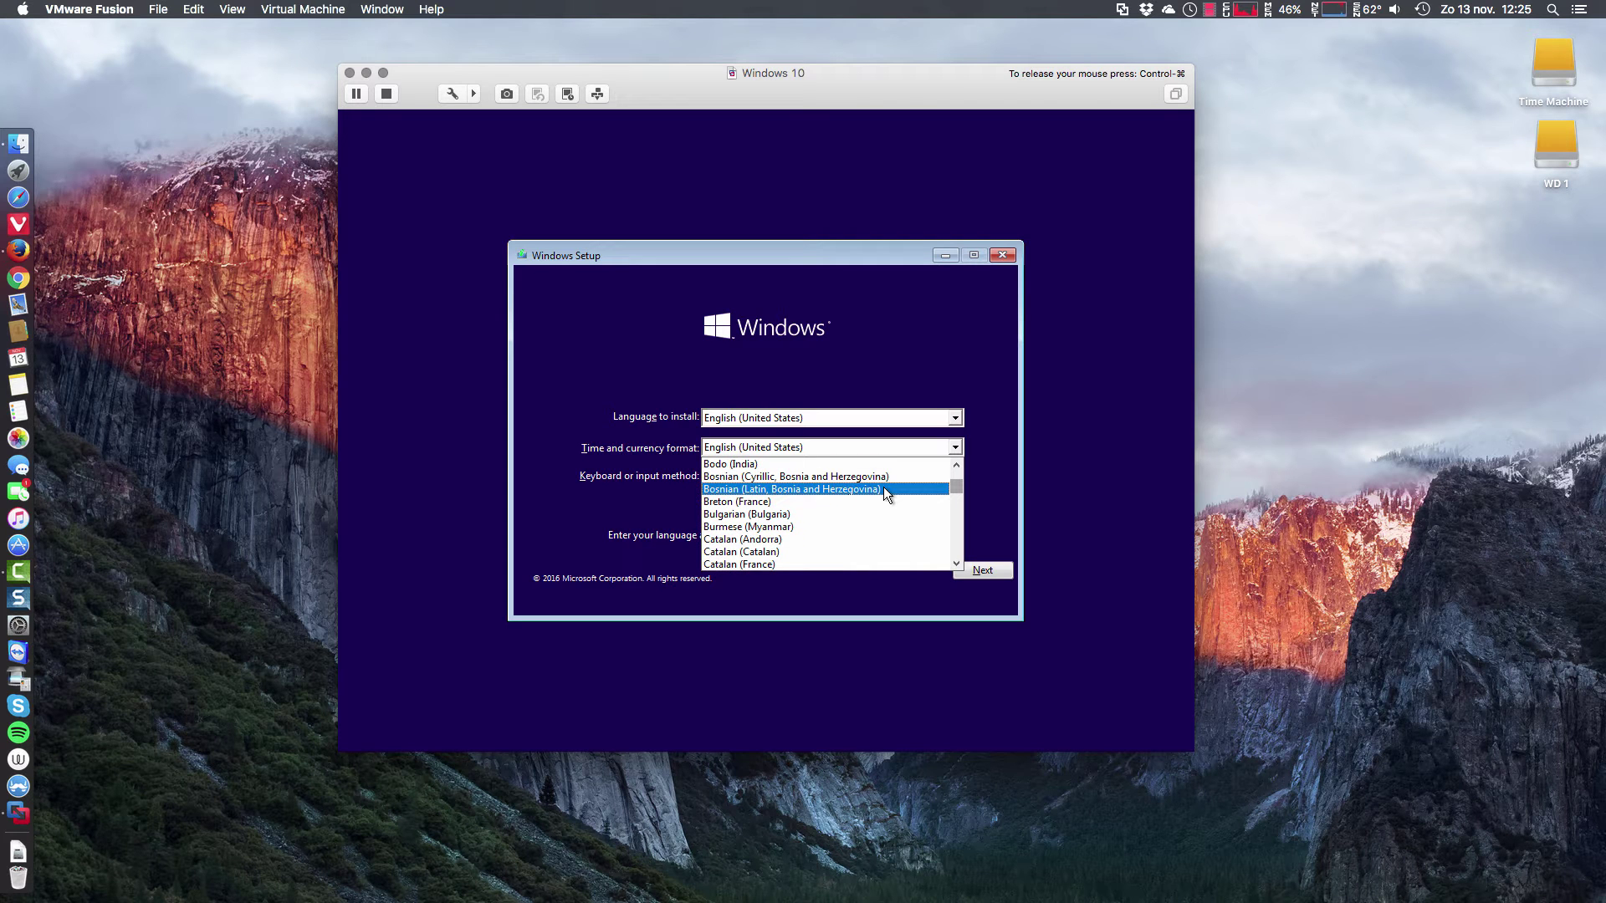
pyautogui.scroll(-2, 883, 487)
pyautogui.scroll(-20, 883, 487)
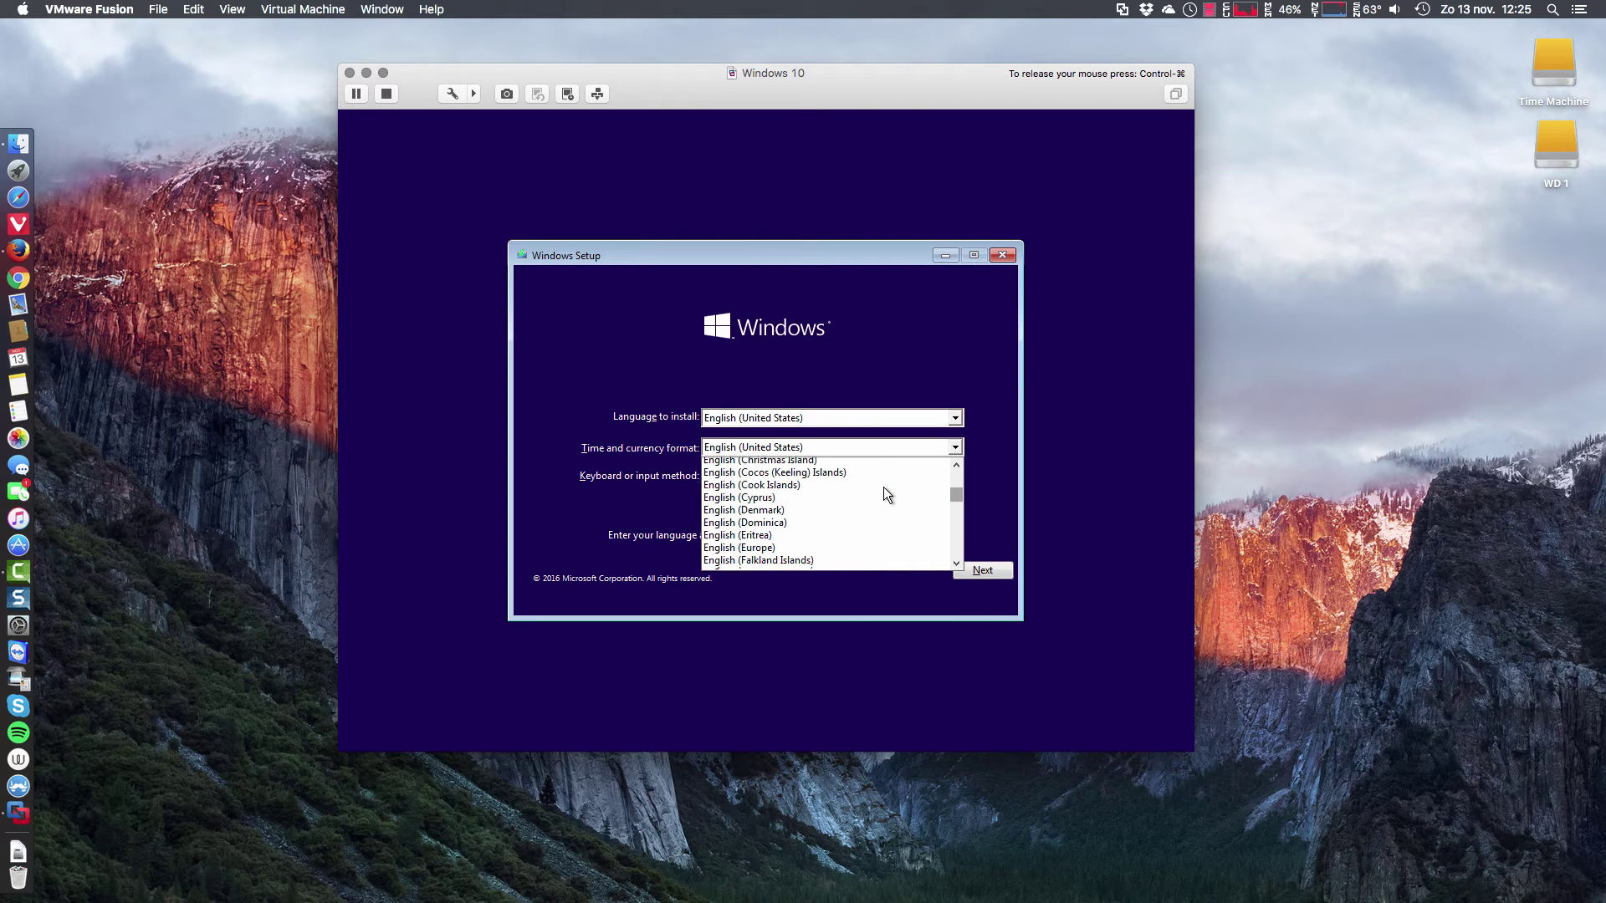
pyautogui.scroll(9, 883, 487)
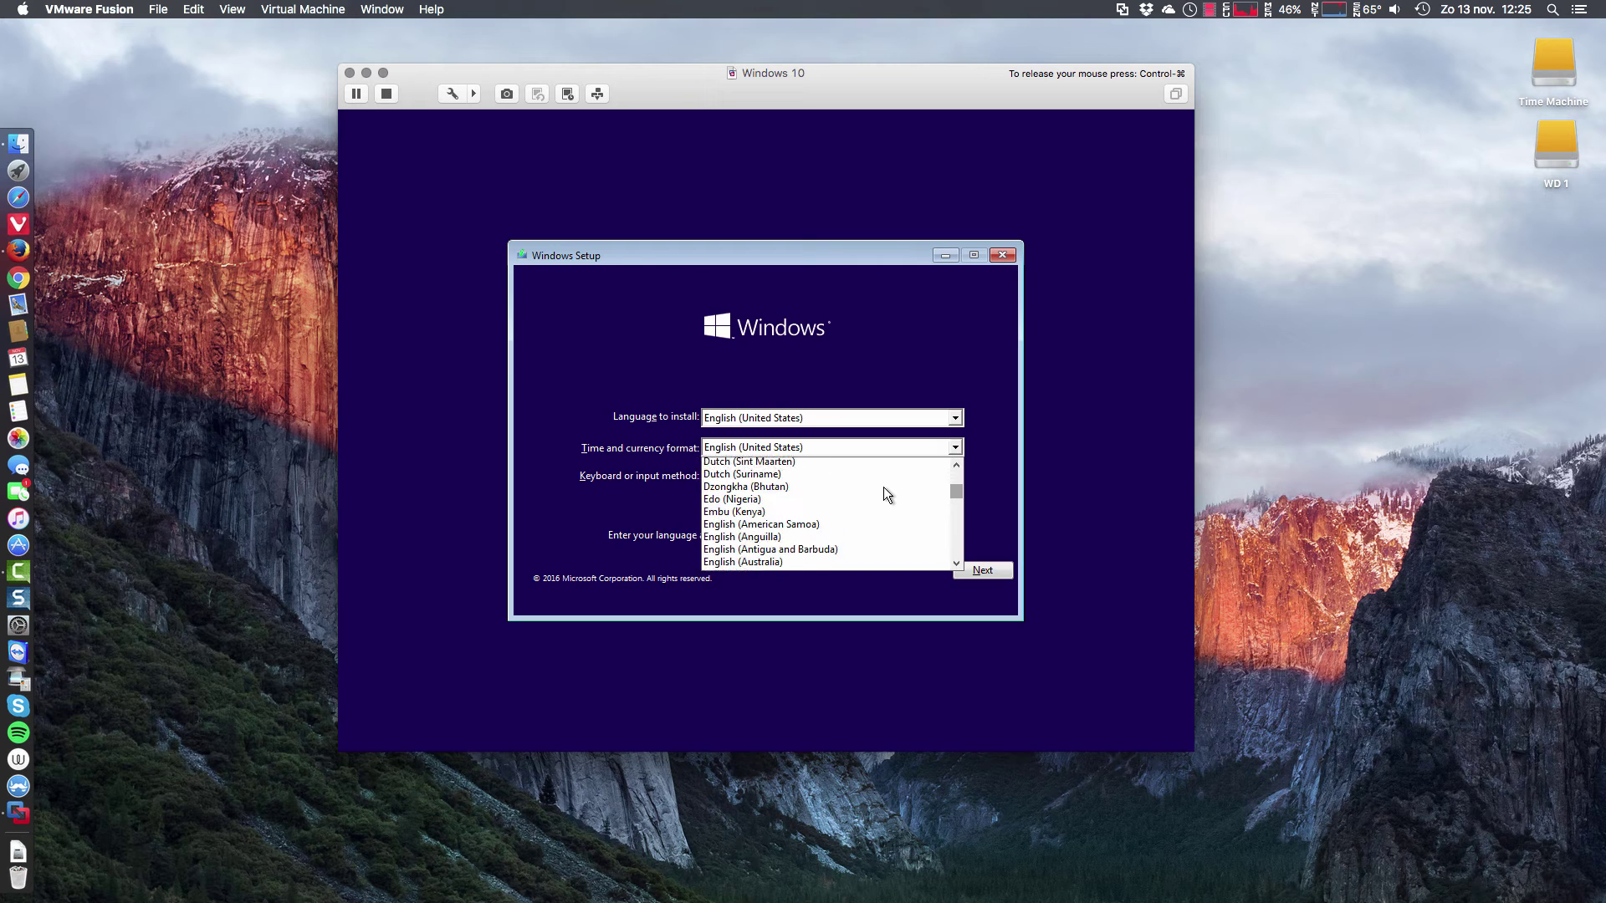
pyautogui.scroll(-3, 883, 487)
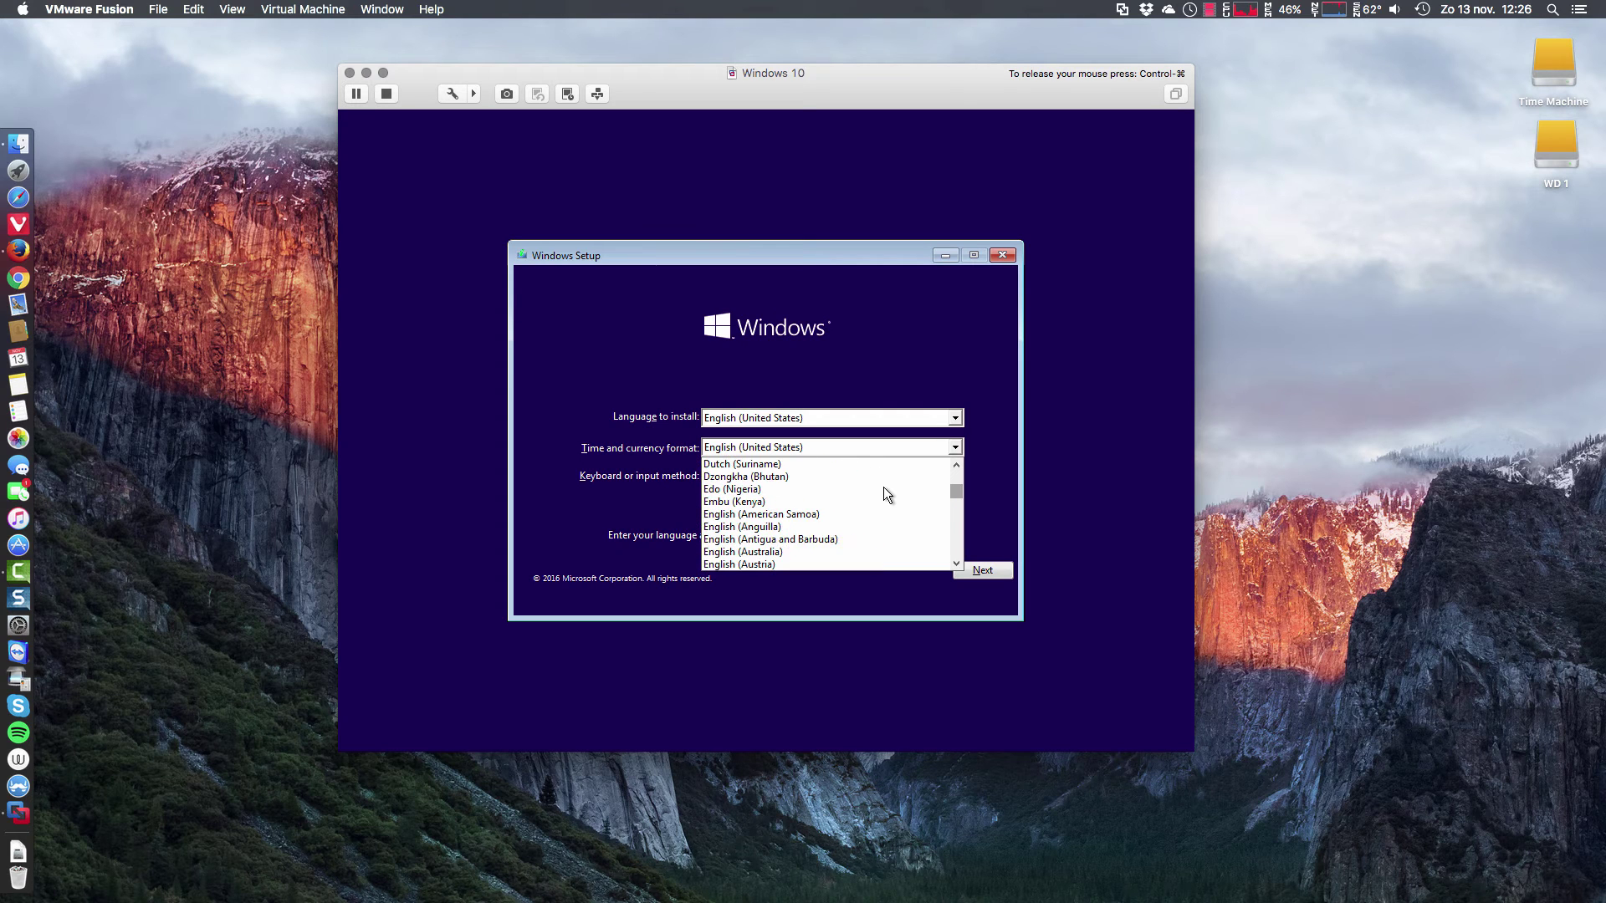
pyautogui.scroll(5, 883, 487)
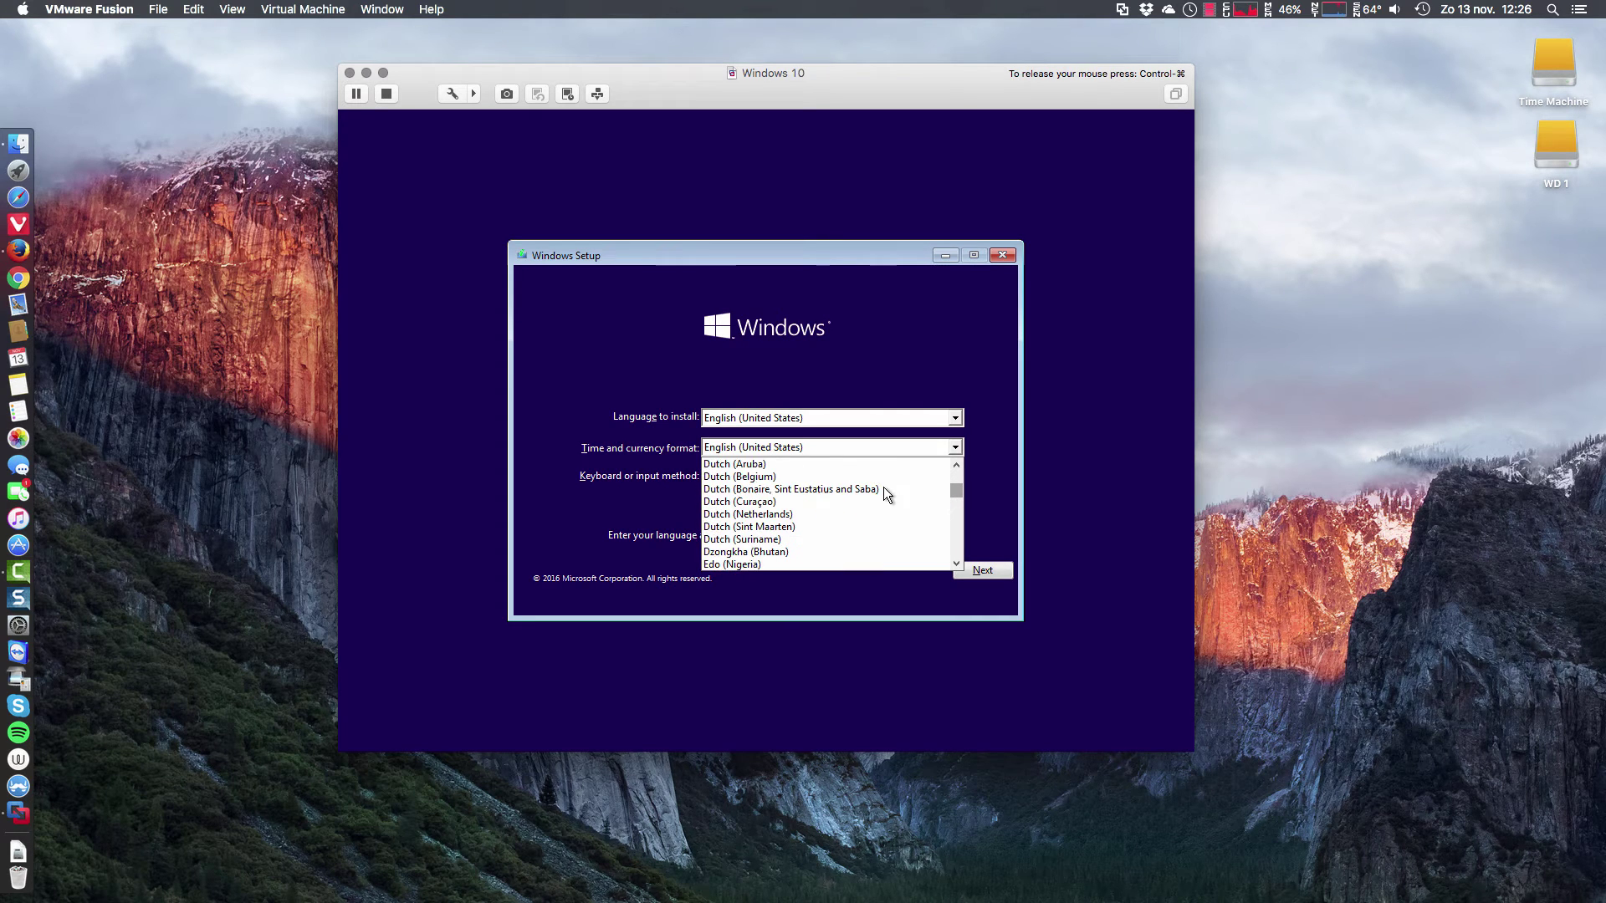
pyautogui.click(816, 477)
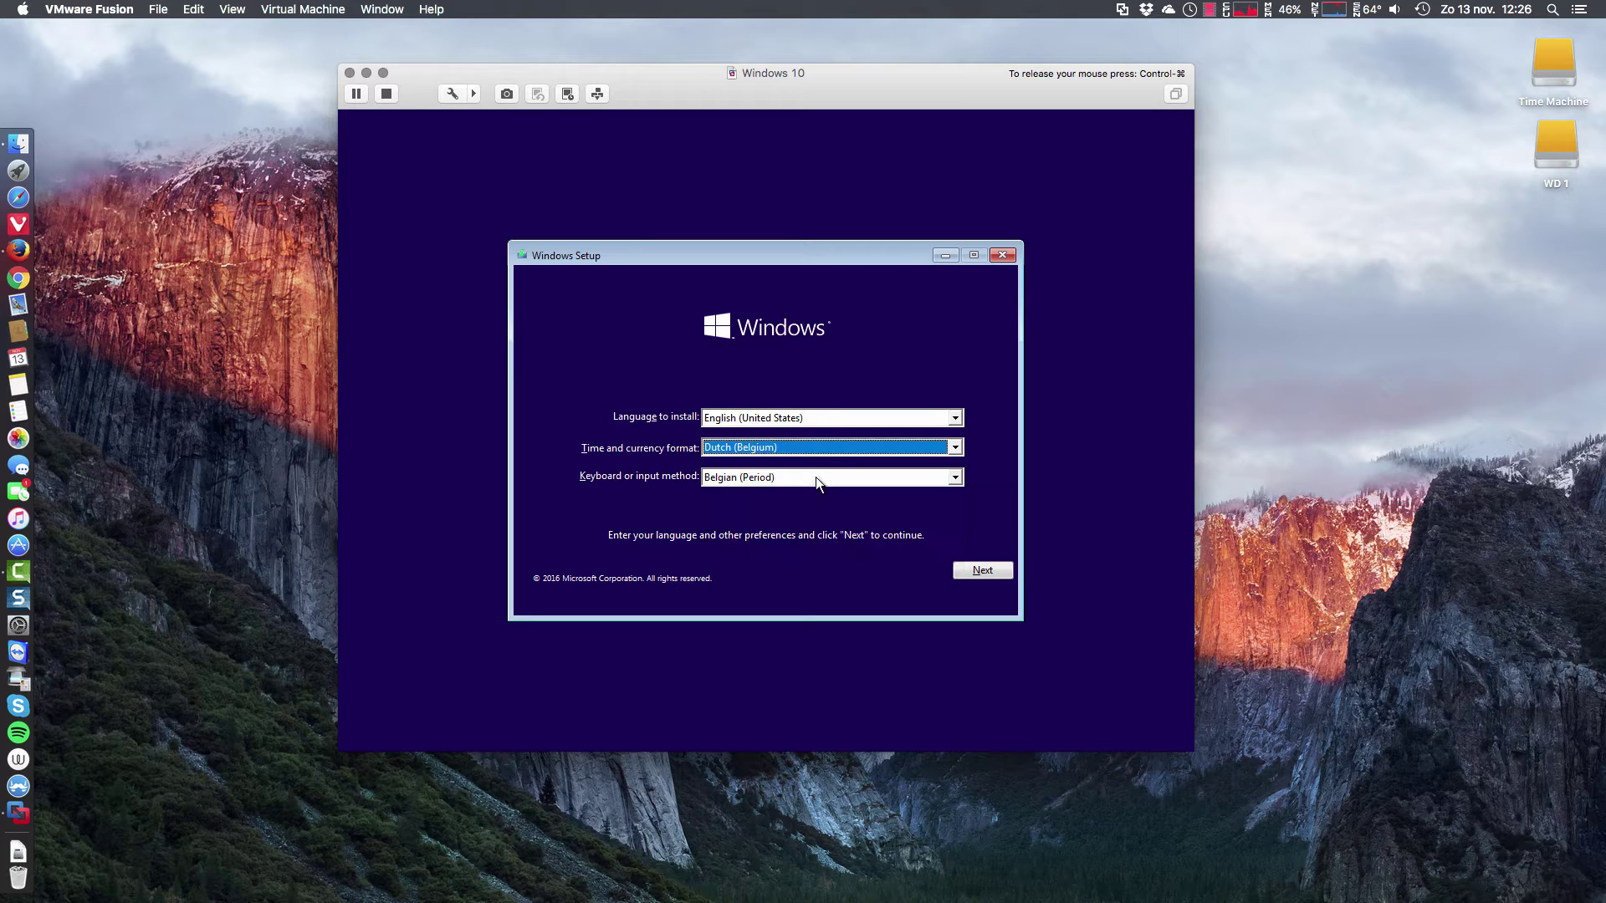
# - Accept the regional settings, start the Windows installation, and skip entering a product key
pyautogui.click(962, 569)
pyautogui.click(765, 435)
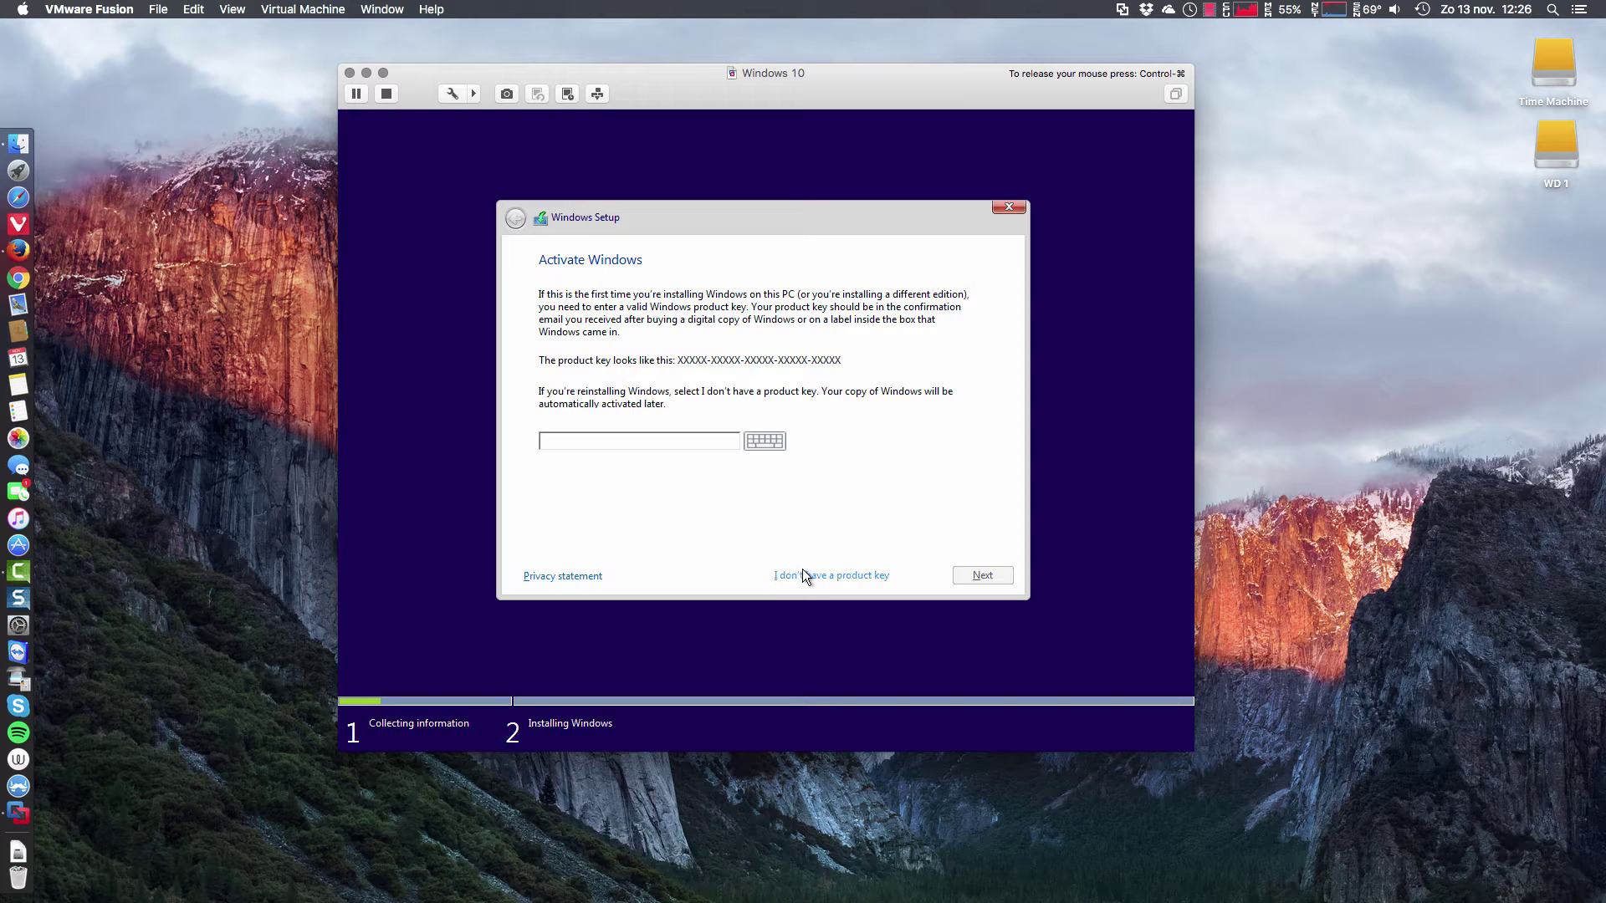
pyautogui.click(857, 575)
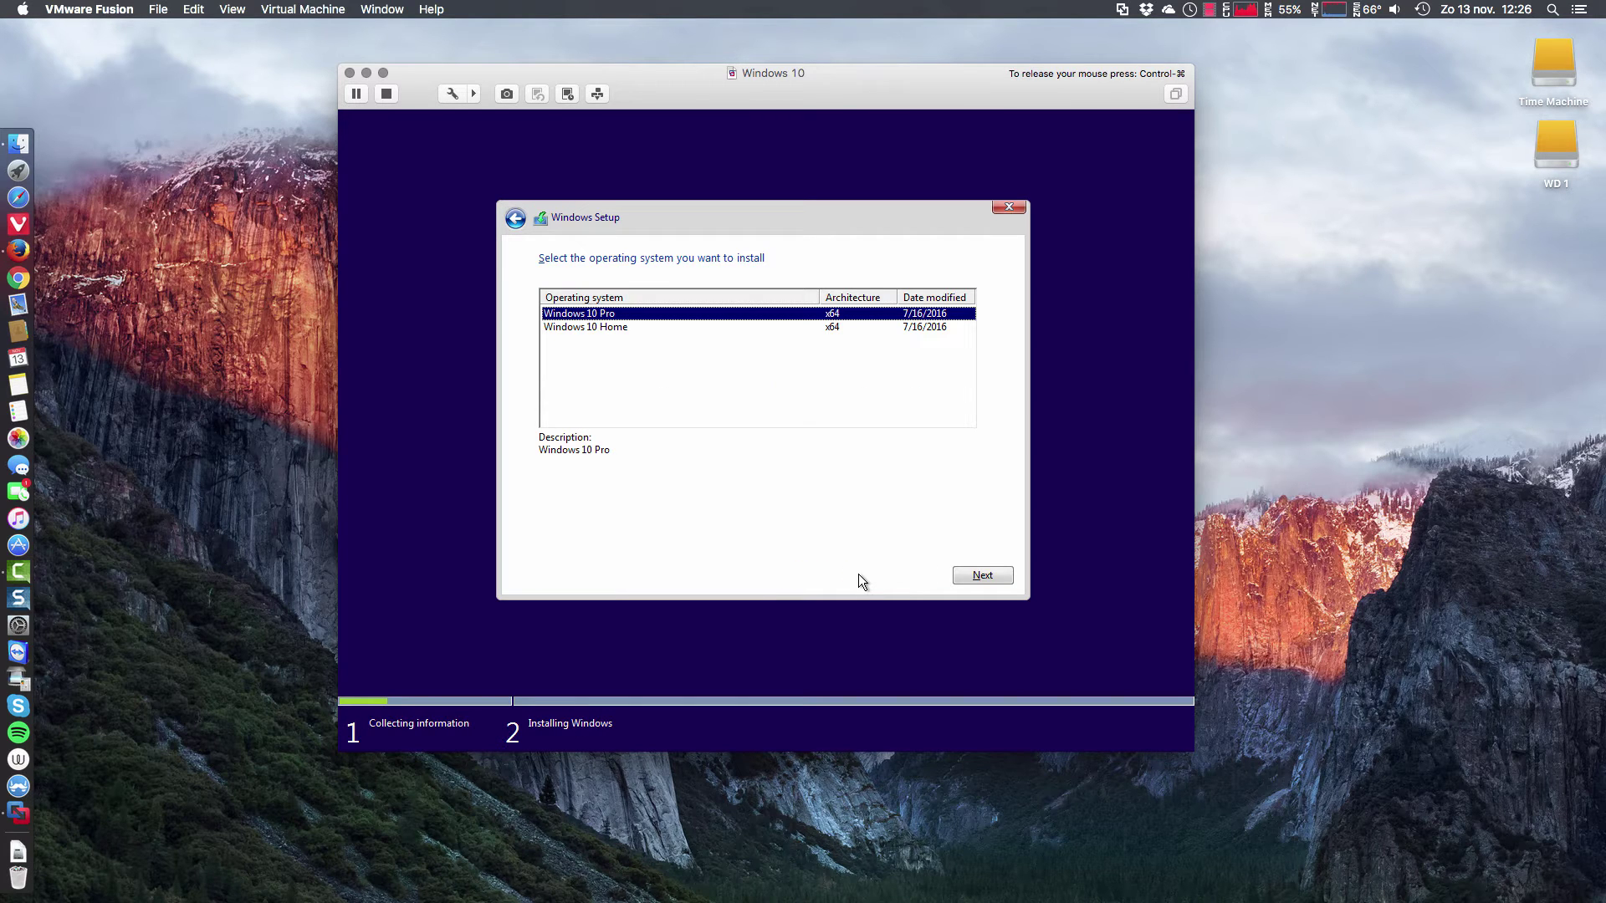
# - Select Windows 10 Home as the operating system to install and continue to the license terms
pyautogui.click(618, 330)
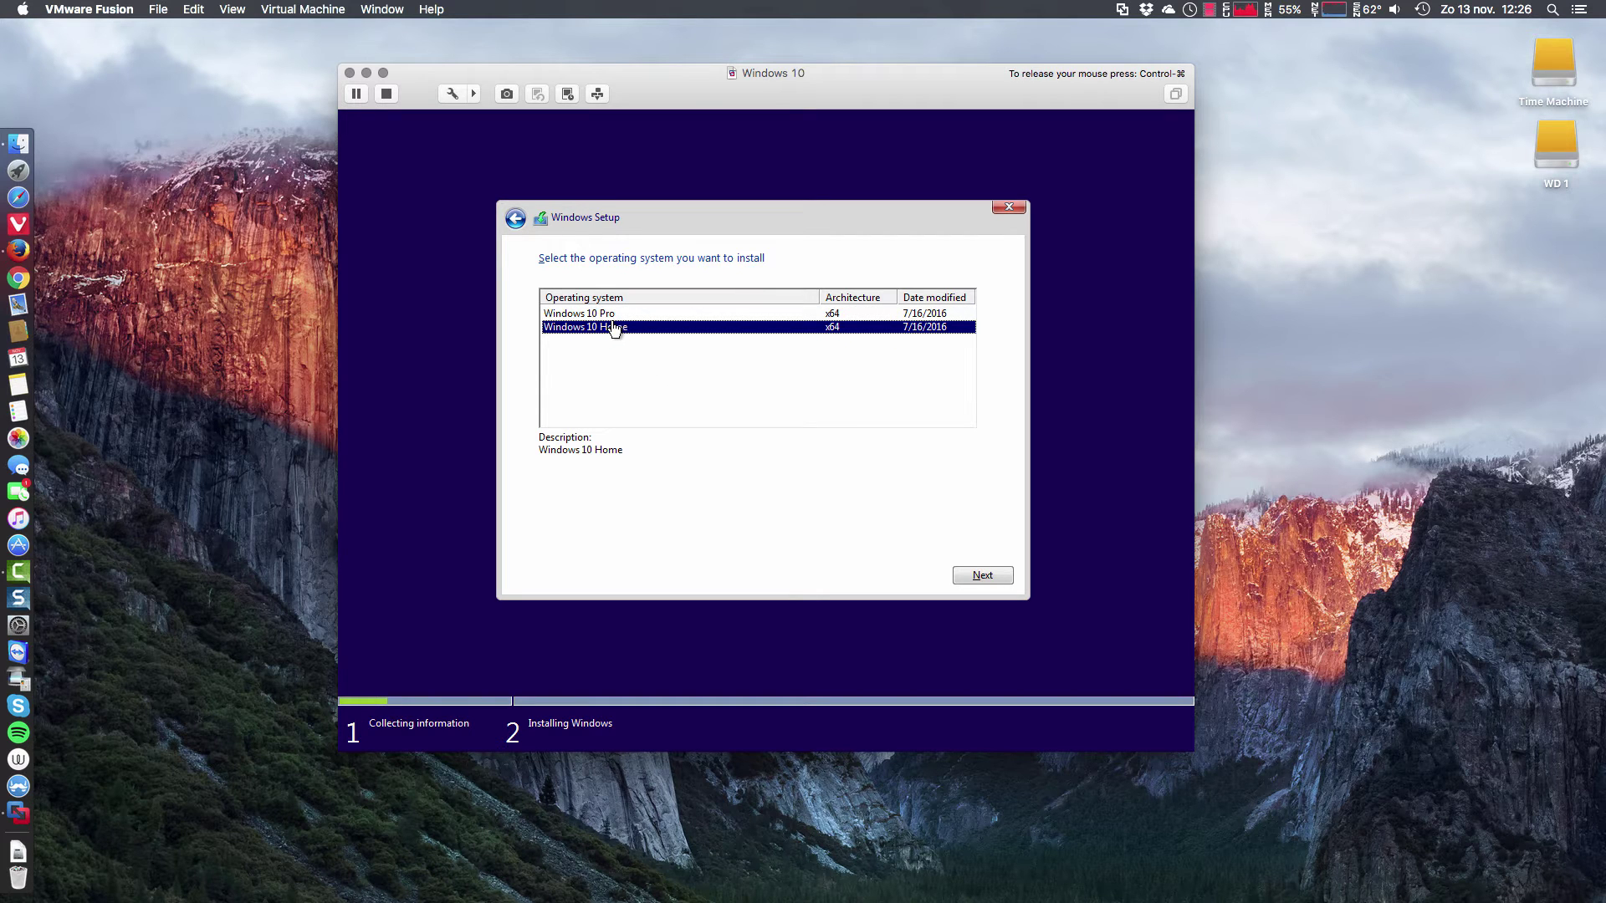
pyautogui.click(608, 315)
pyautogui.click(611, 327)
pyautogui.click(610, 316)
pyautogui.click(610, 328)
pyautogui.click(609, 316)
pyautogui.click(610, 327)
pyautogui.click(995, 575)
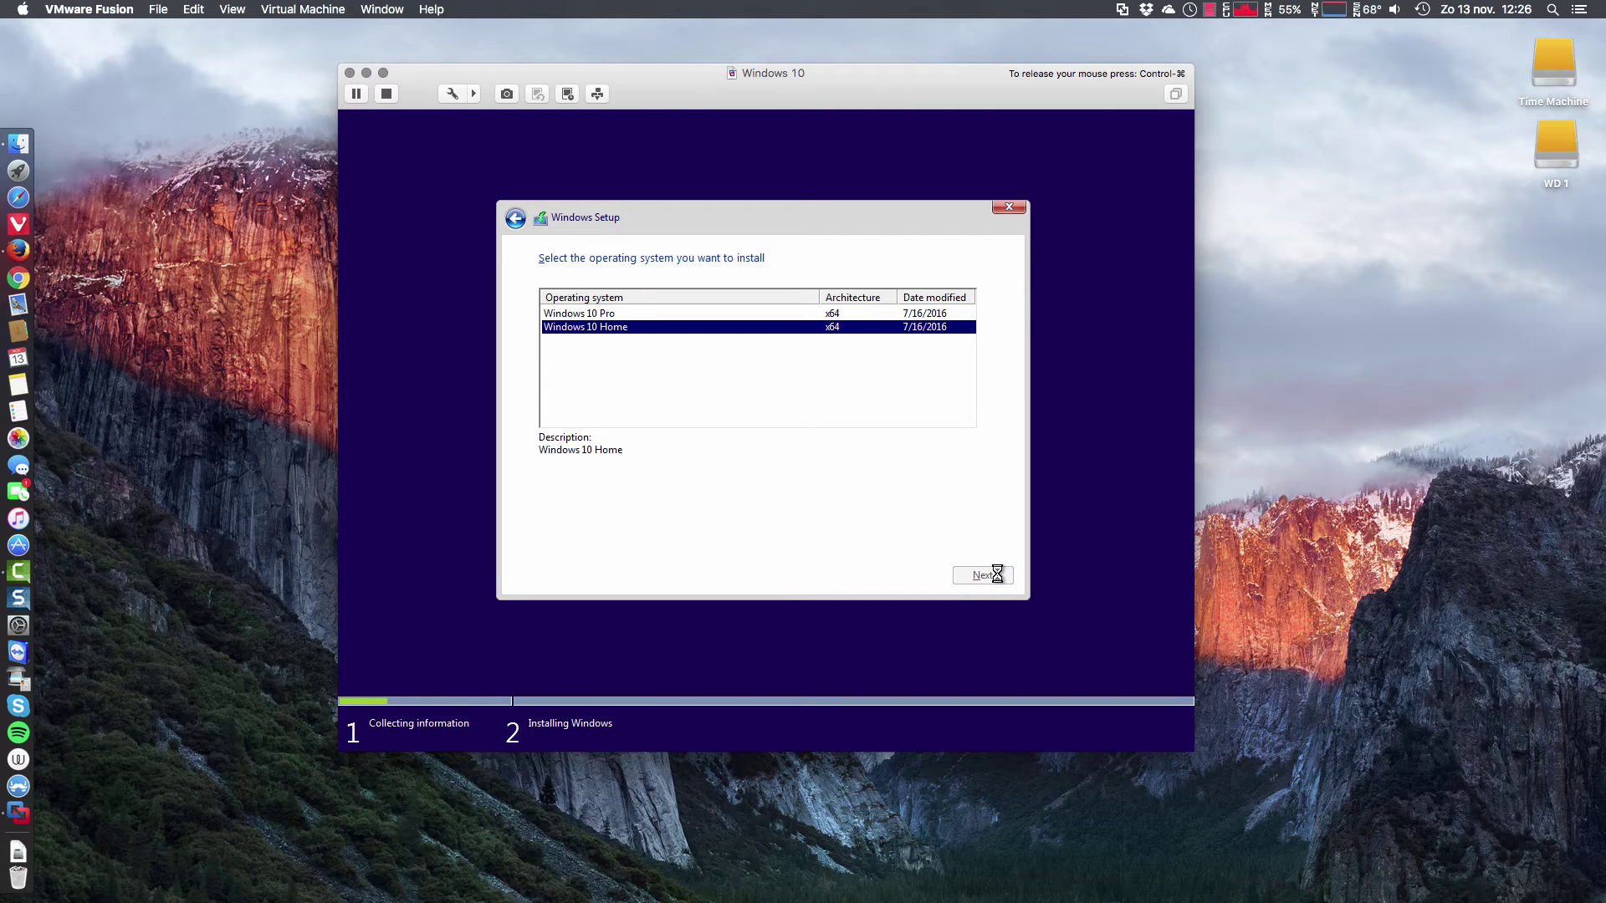
# - Accept the license terms and choose the custom installation of Windows only
pyautogui.click(638, 540)
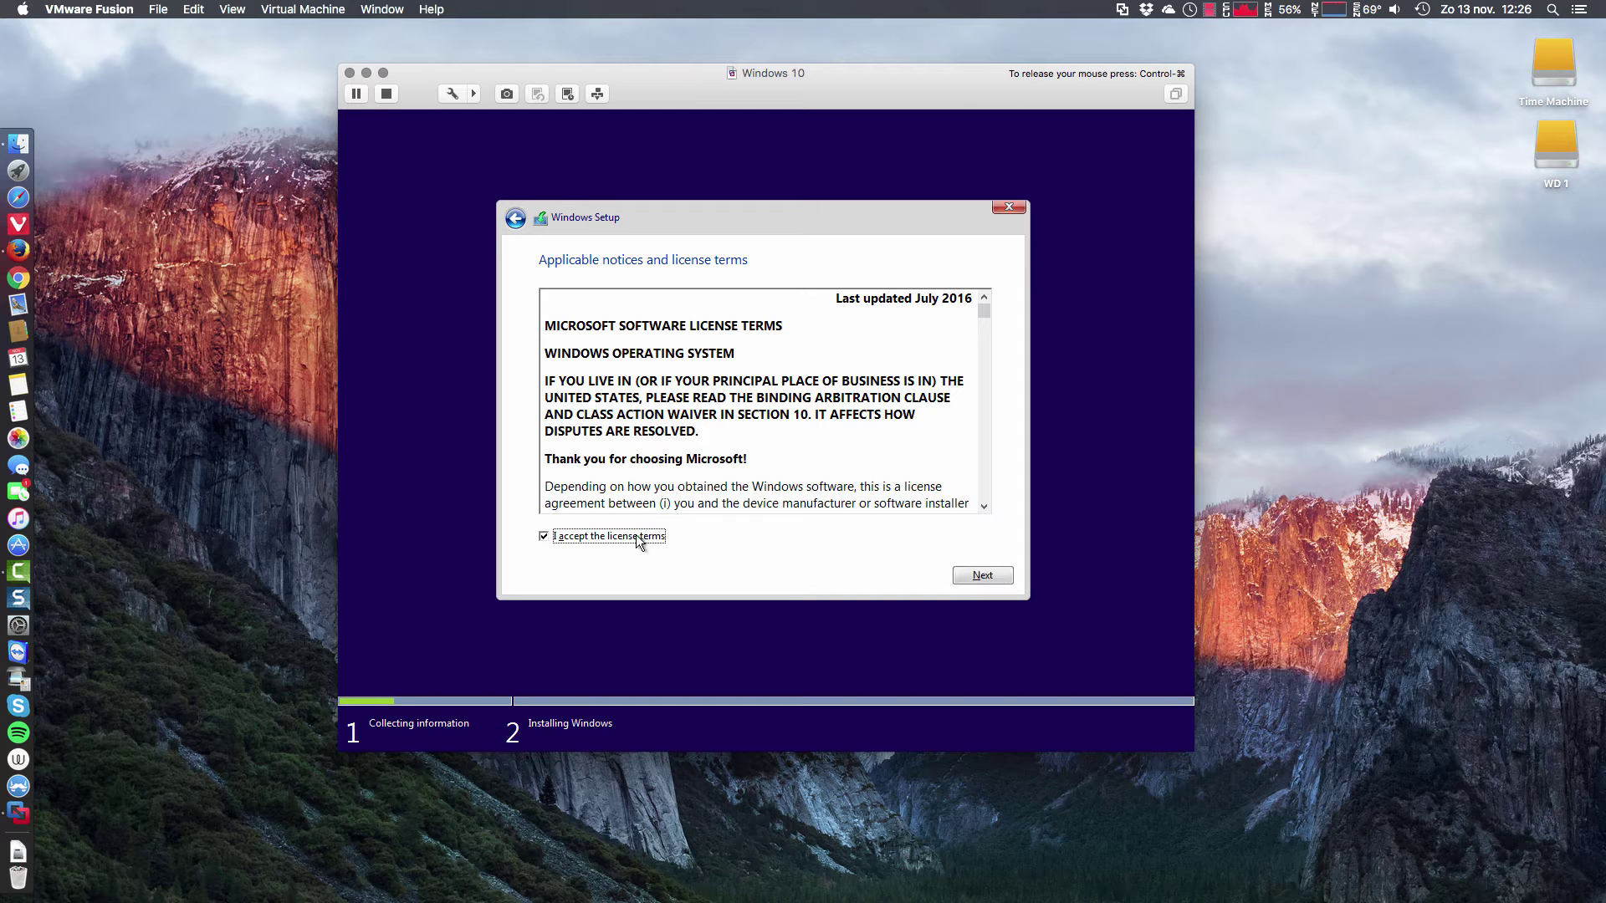
pyautogui.click(997, 572)
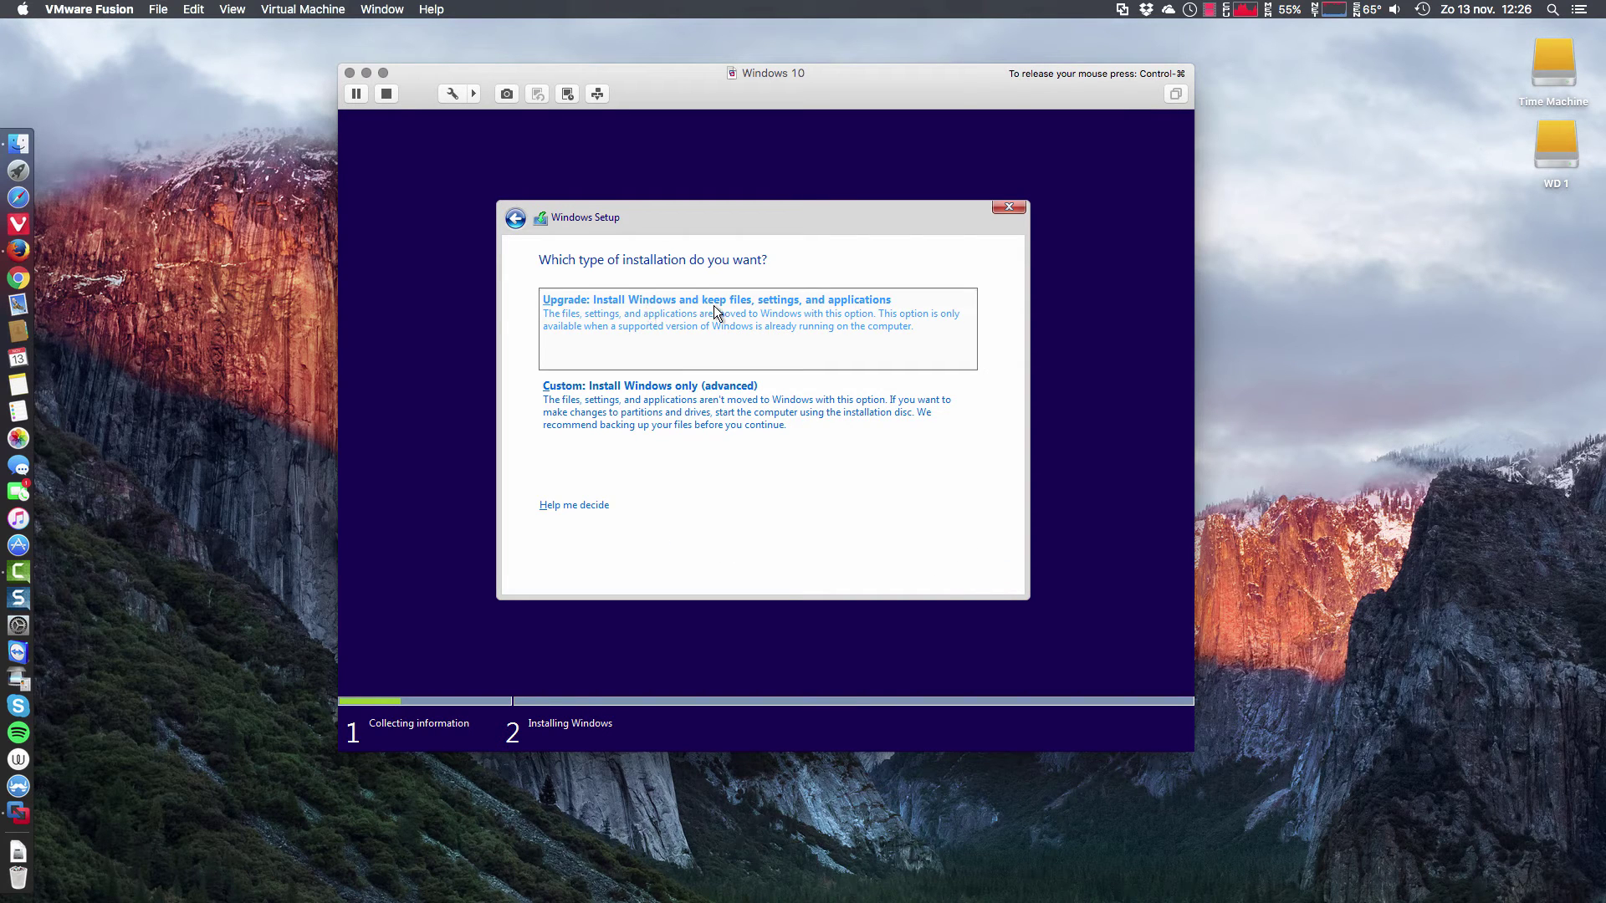
pyautogui.click(659, 409)
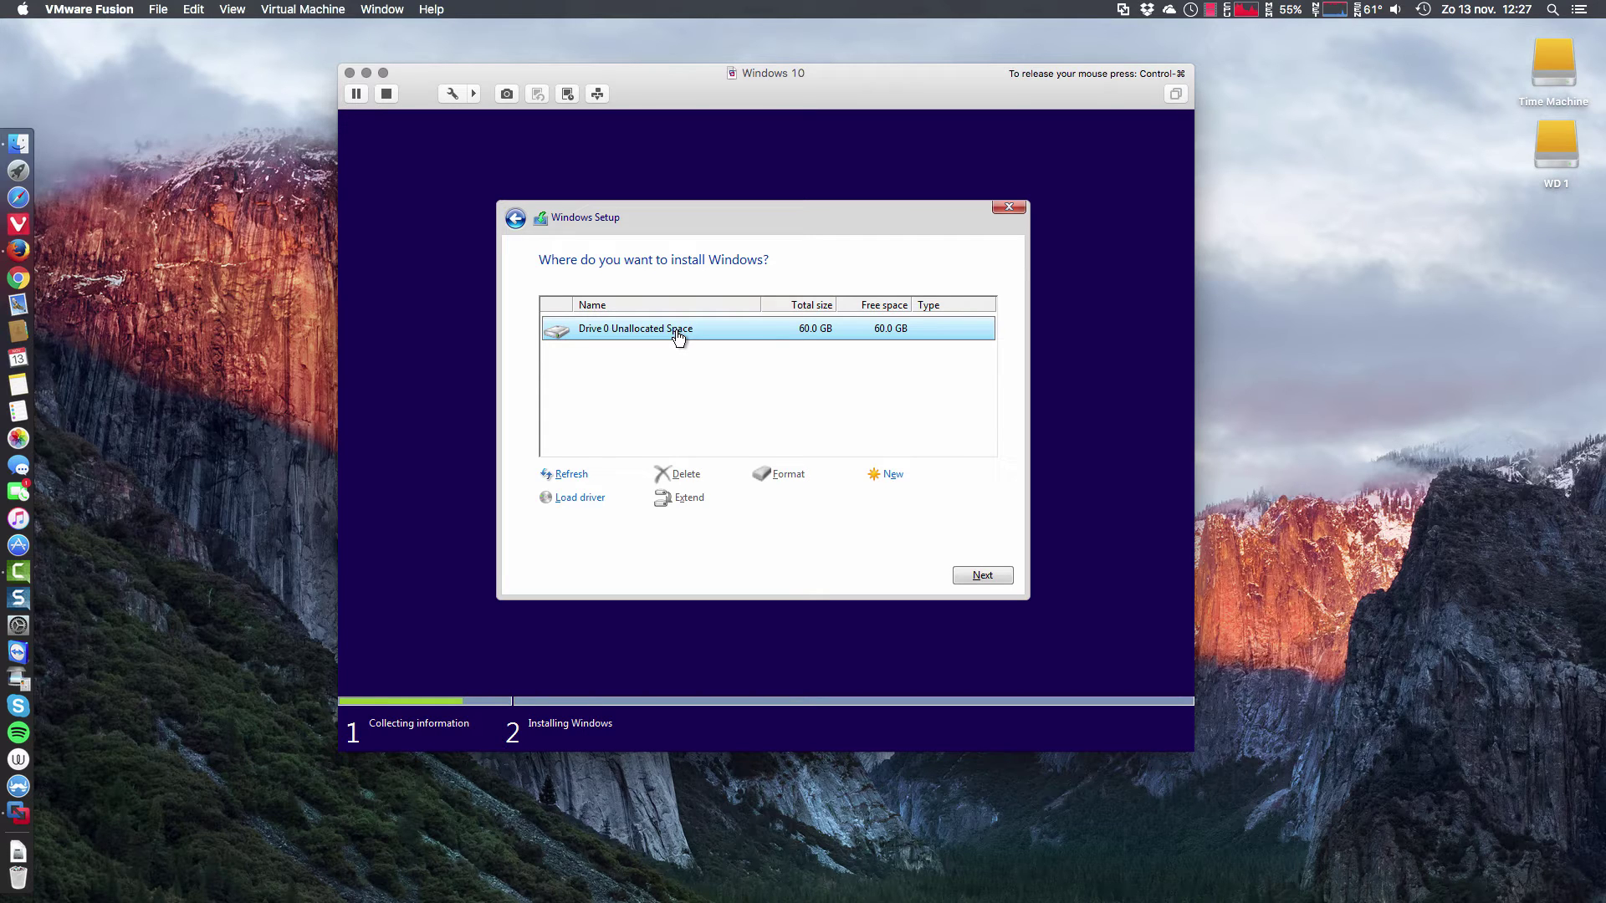
# - Create a partition in the unallocated space of Drive 0, allowing extra system partitions, and start installing Windows on Drive 0 Partition 2
pyautogui.click(893, 474)
pyautogui.click(916, 499)
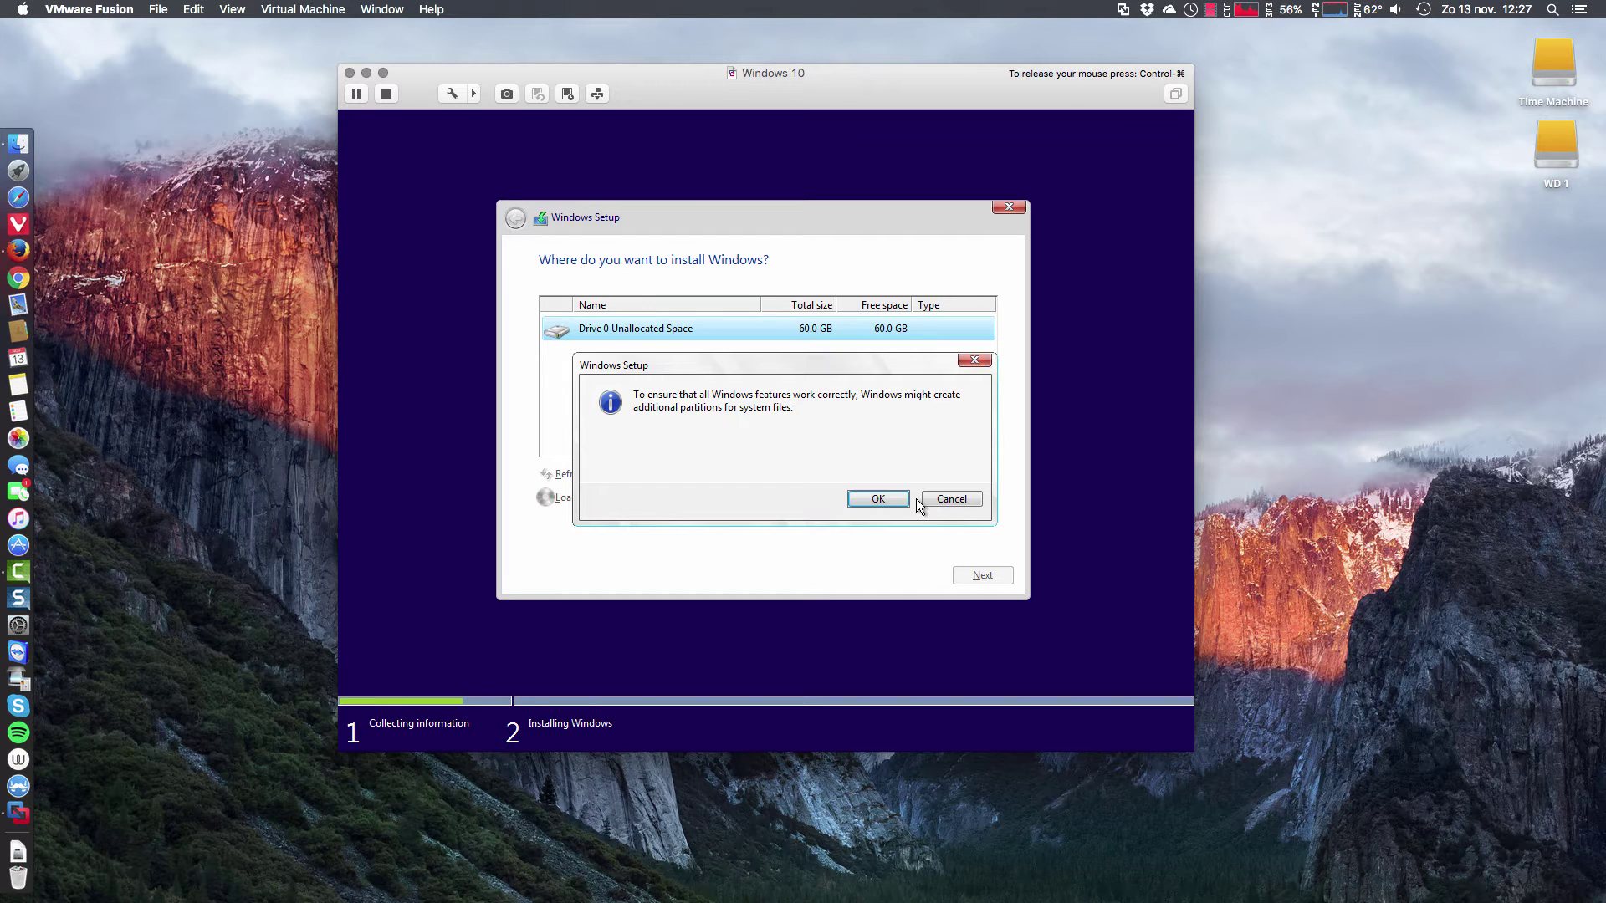
pyautogui.click(895, 496)
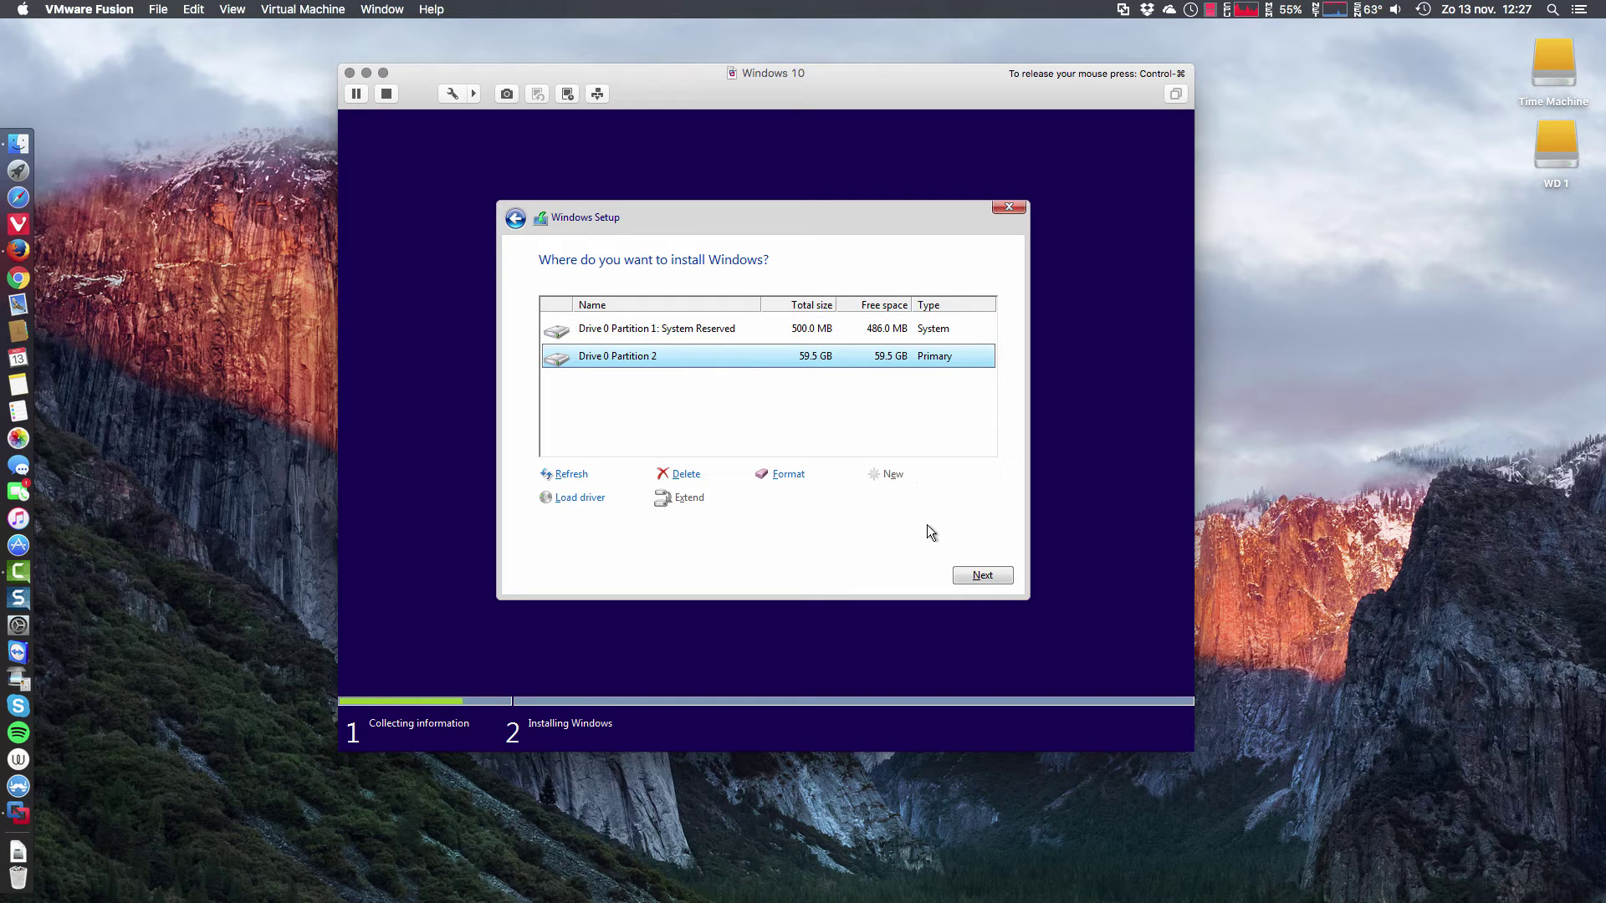
pyautogui.click(974, 573)
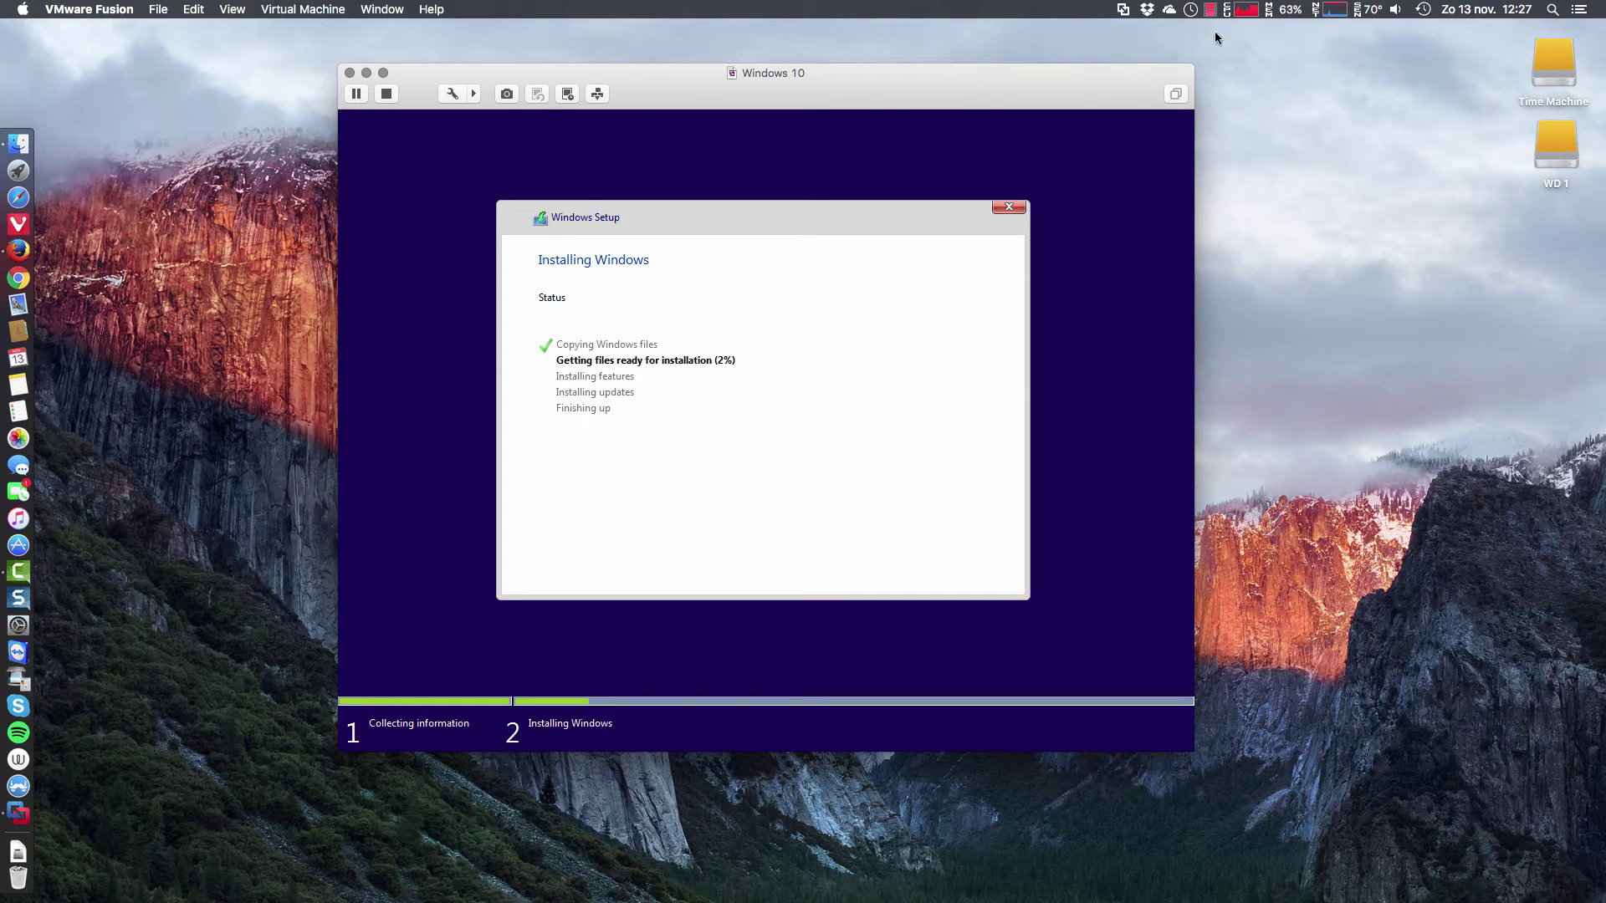
pyautogui.click(1210, 10)
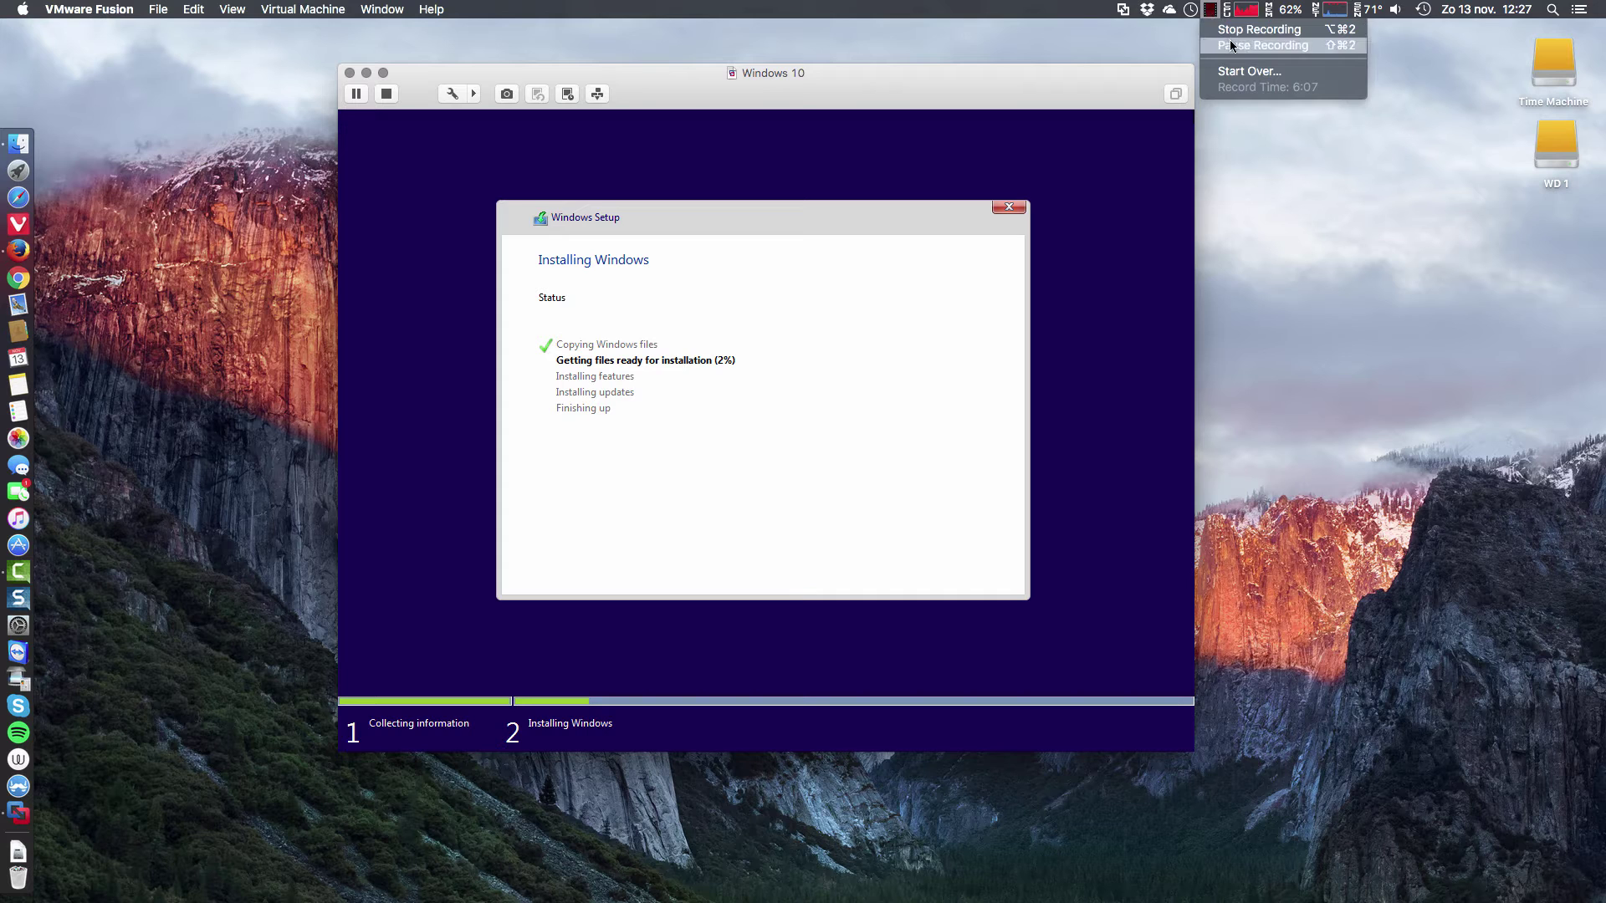
pyautogui.click(1263, 45)
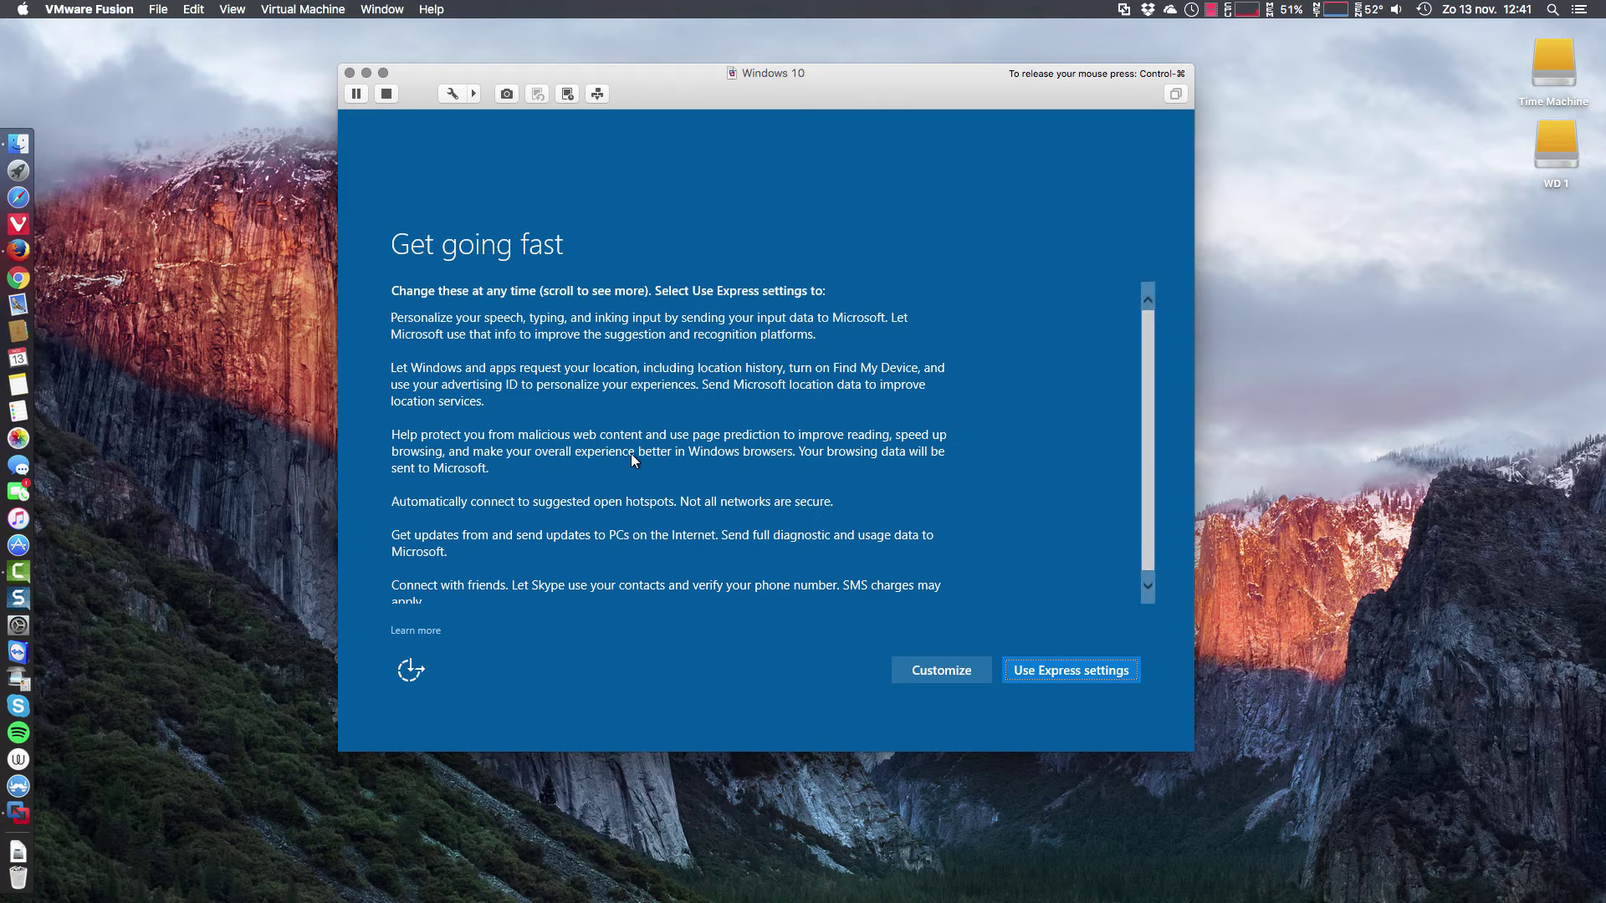
# - Review the list of data-sharing options covered by the Express settings
pyautogui.scroll(-1, 632, 456)
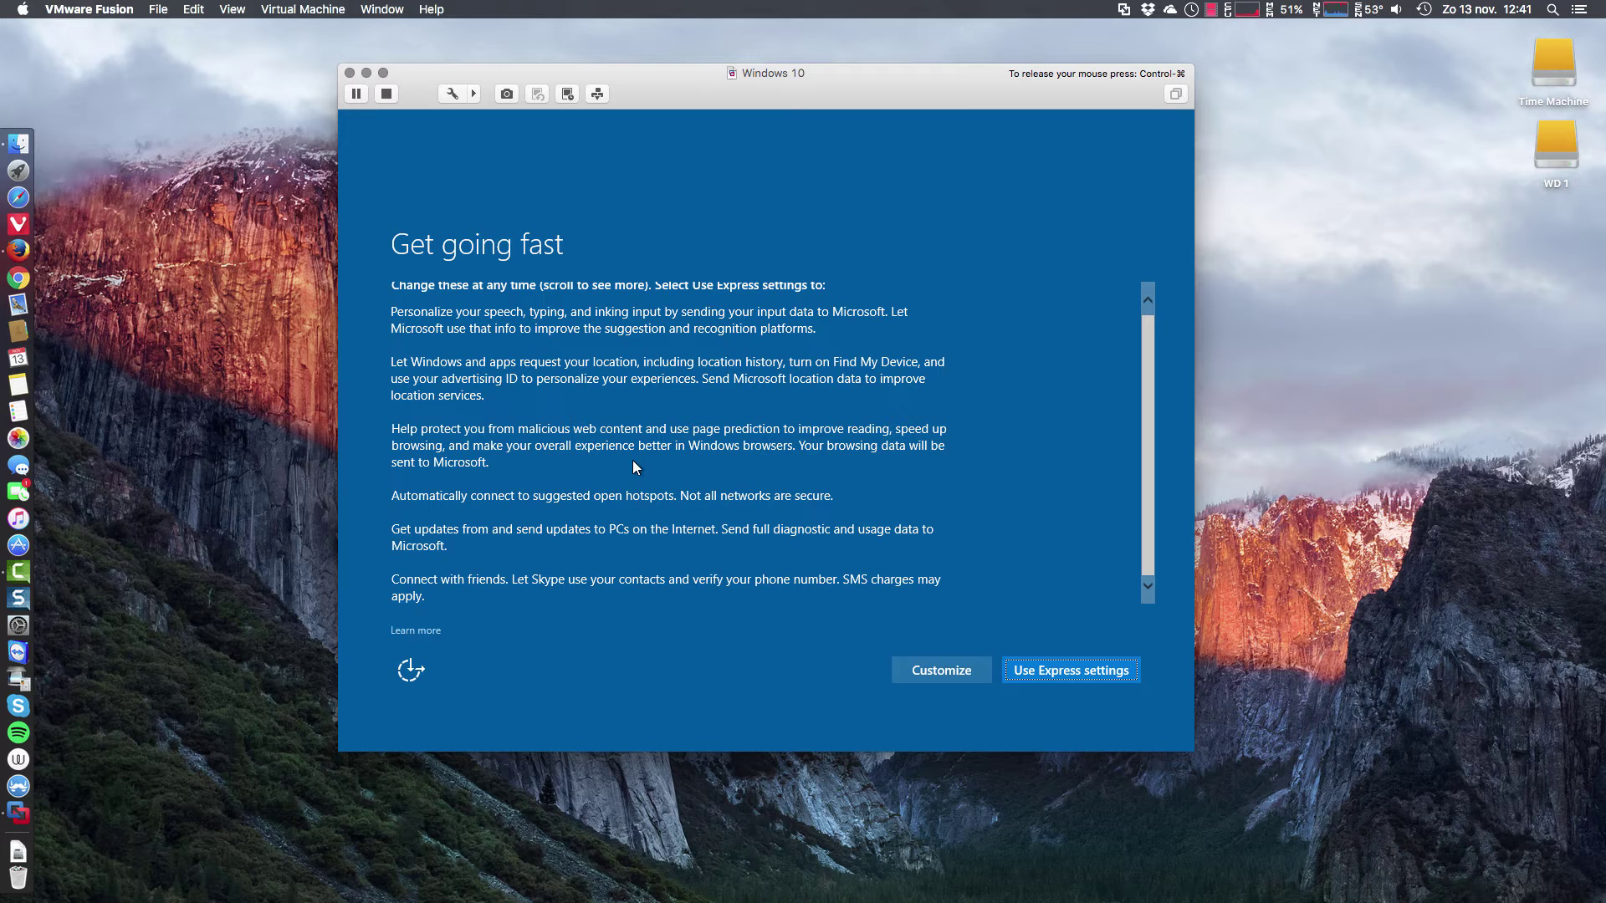
pyautogui.scroll(1, 690, 480)
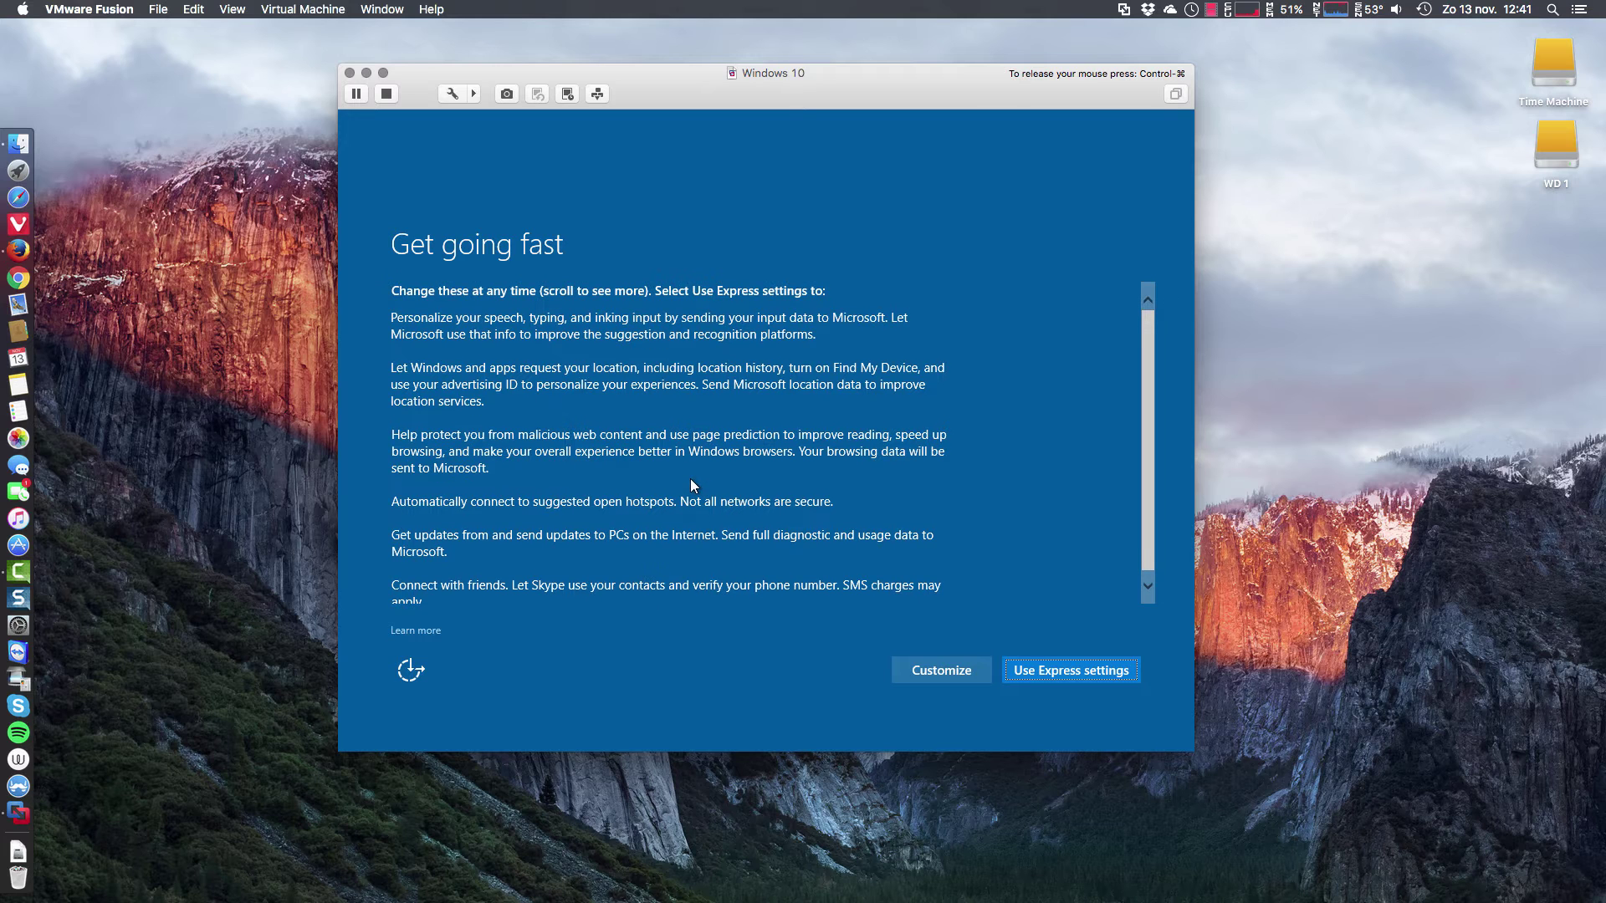
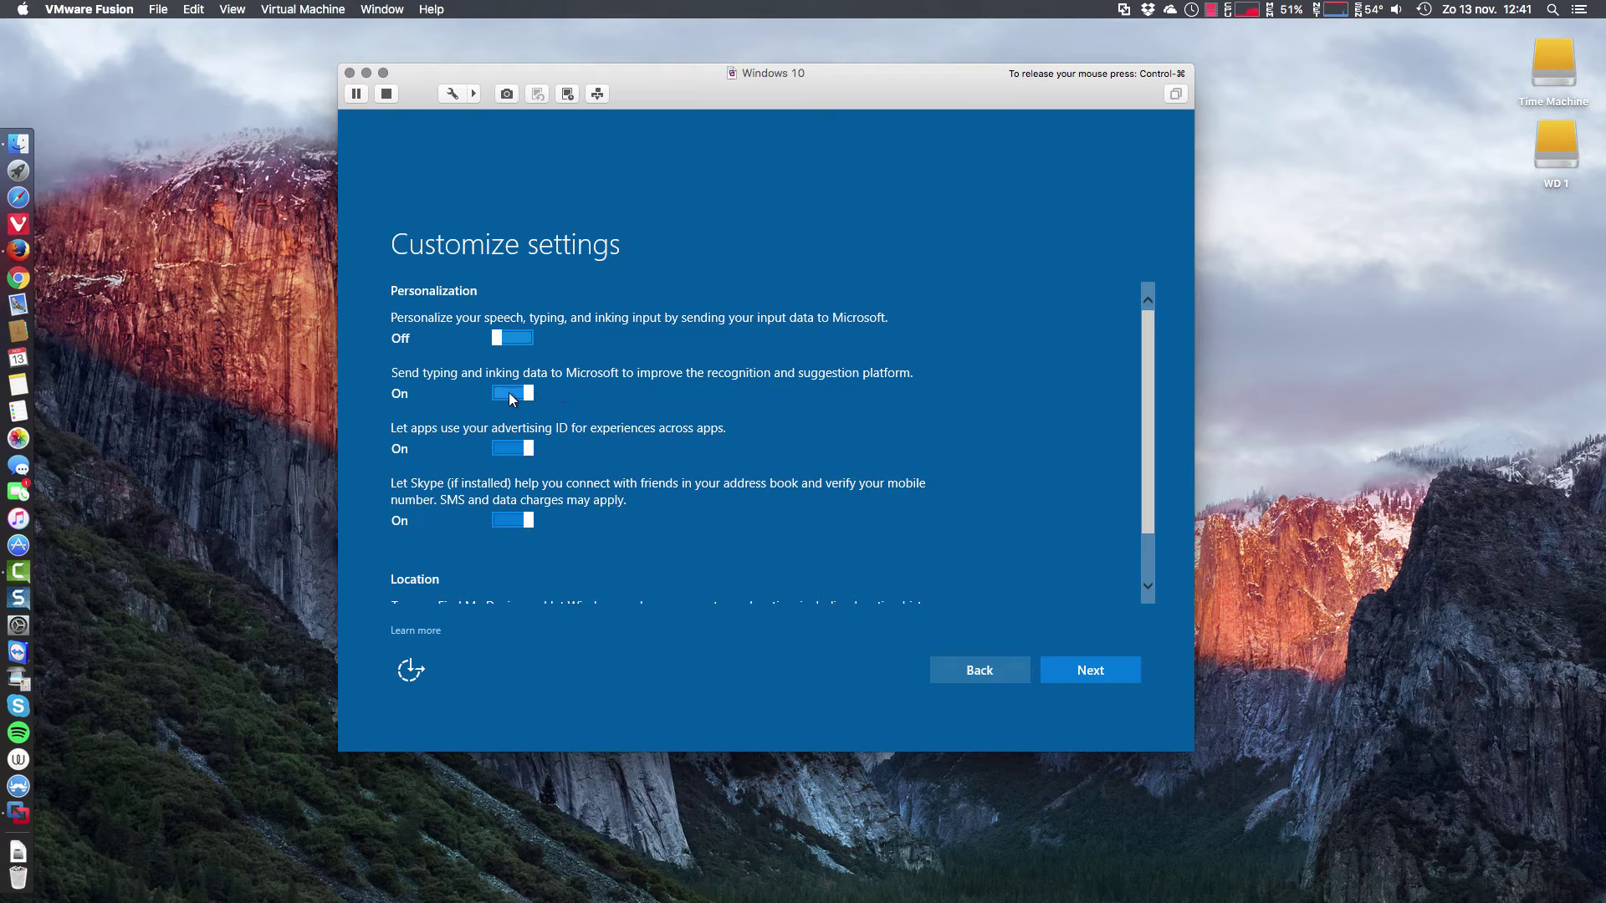
# - Turn off sending typing and inking data, the advertising ID, and location access, and continue to the connectivity settings
pyautogui.click(512, 394)
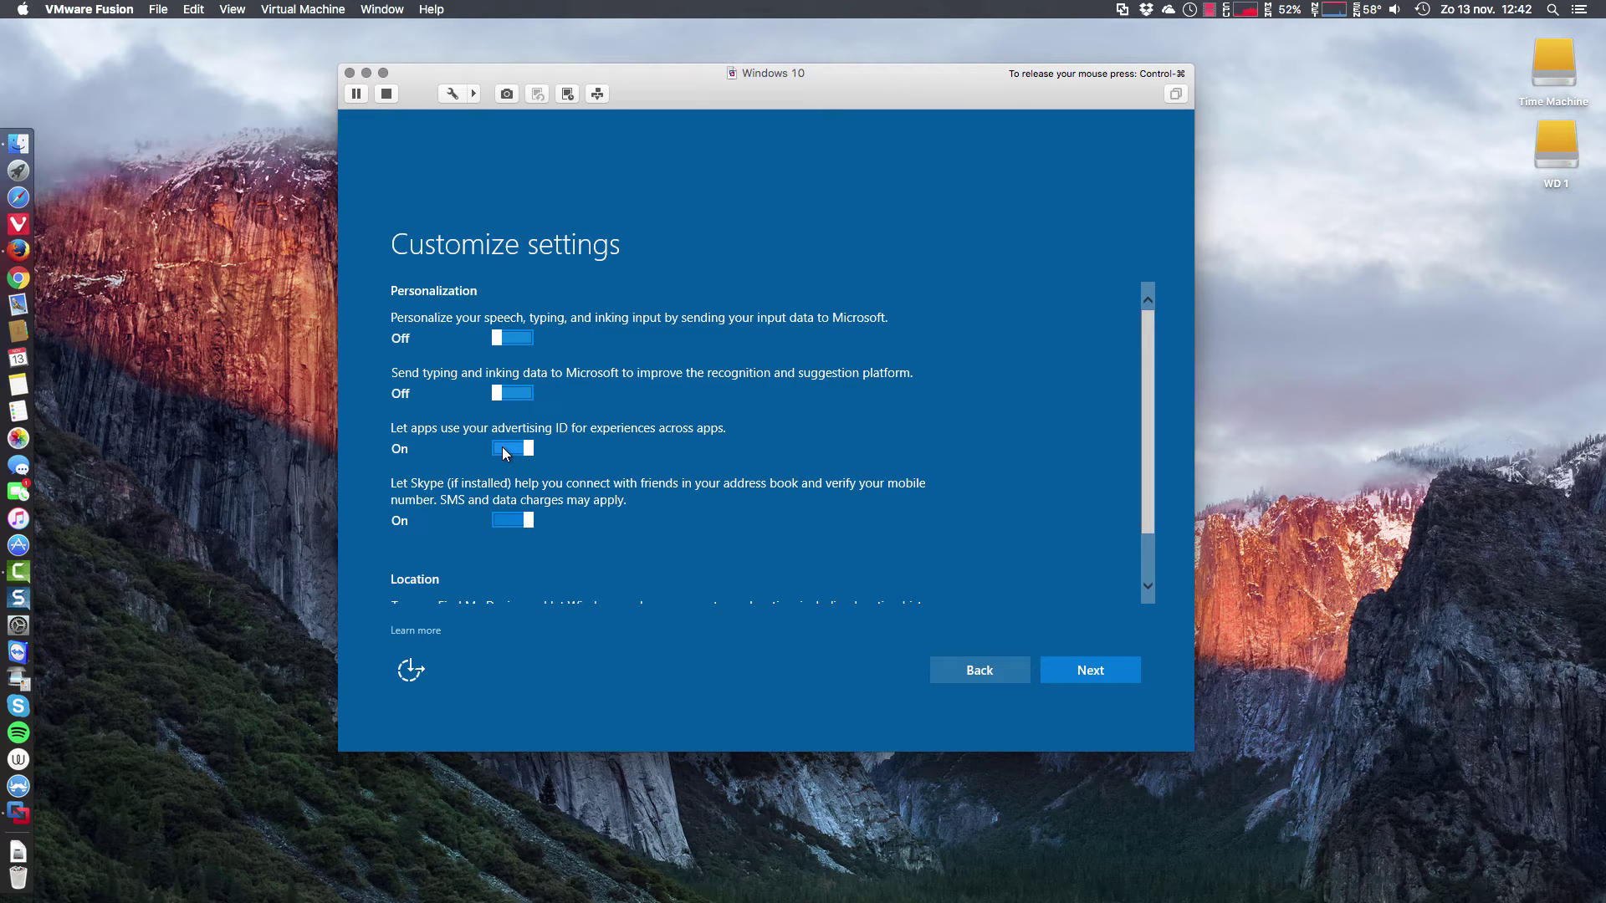
pyautogui.click(506, 449)
pyautogui.scroll(-1, 503, 524)
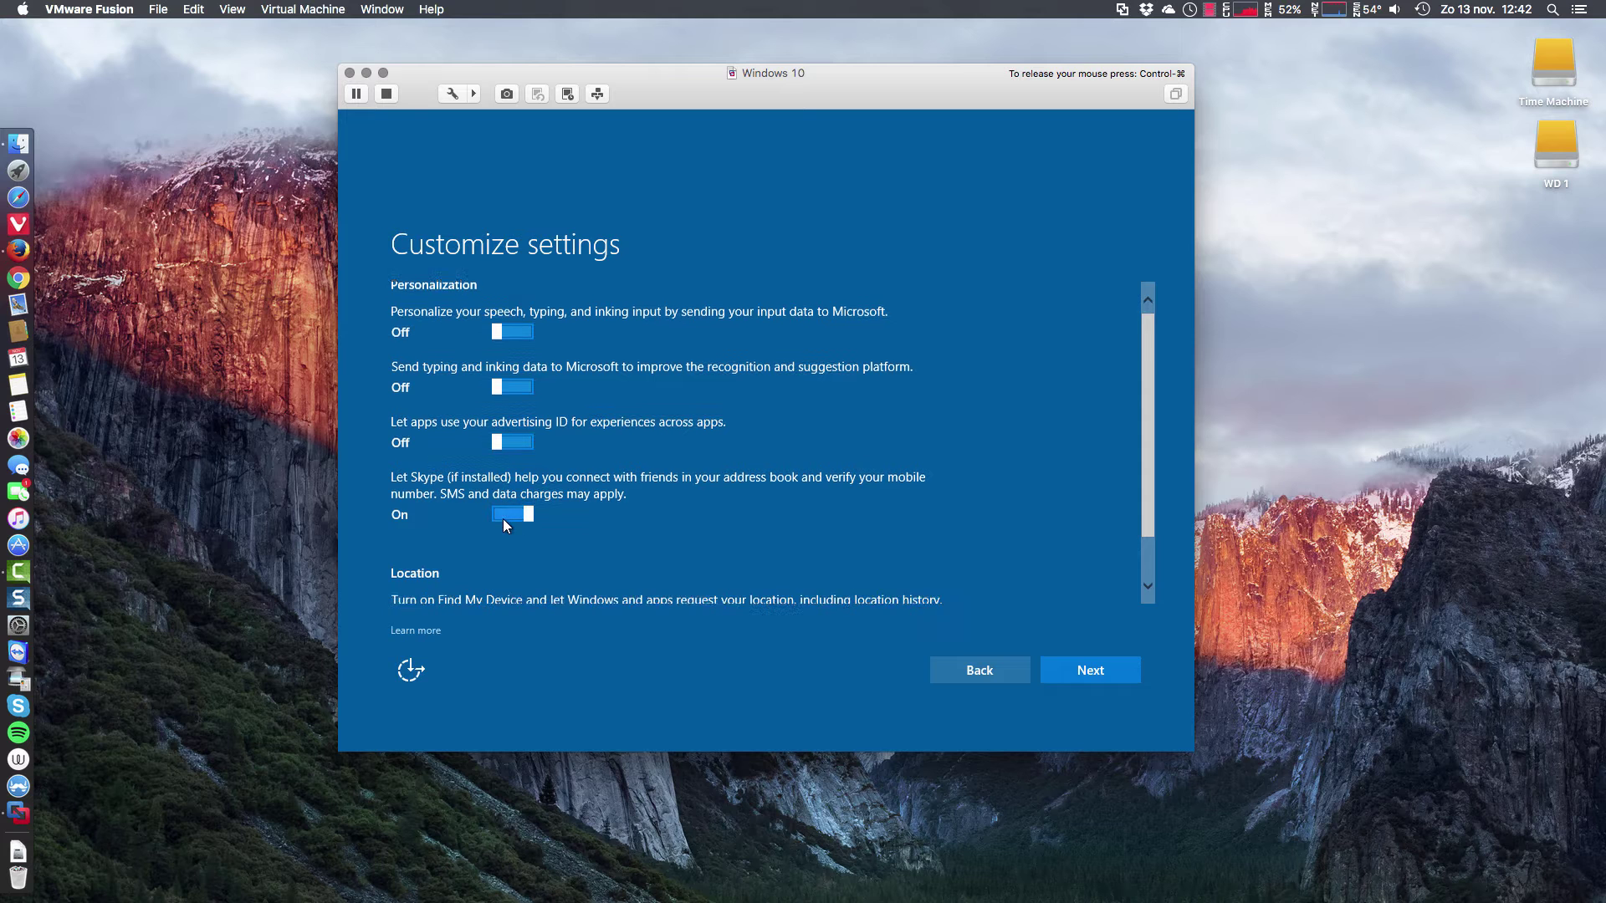
pyautogui.scroll(-2, 505, 524)
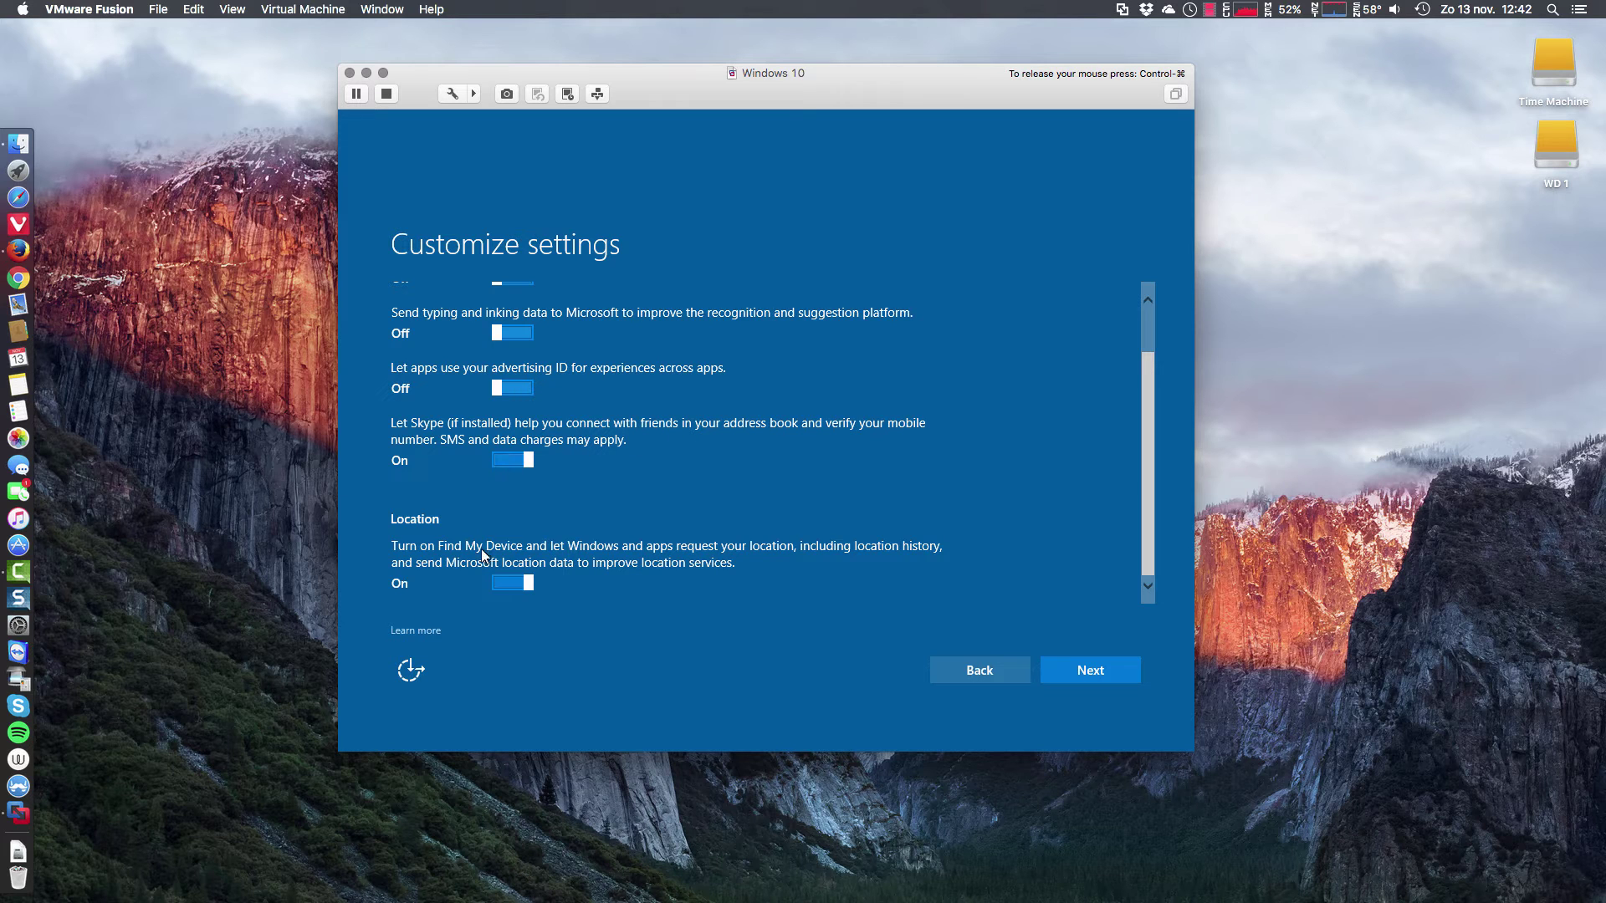
pyautogui.click(515, 583)
pyautogui.click(1110, 669)
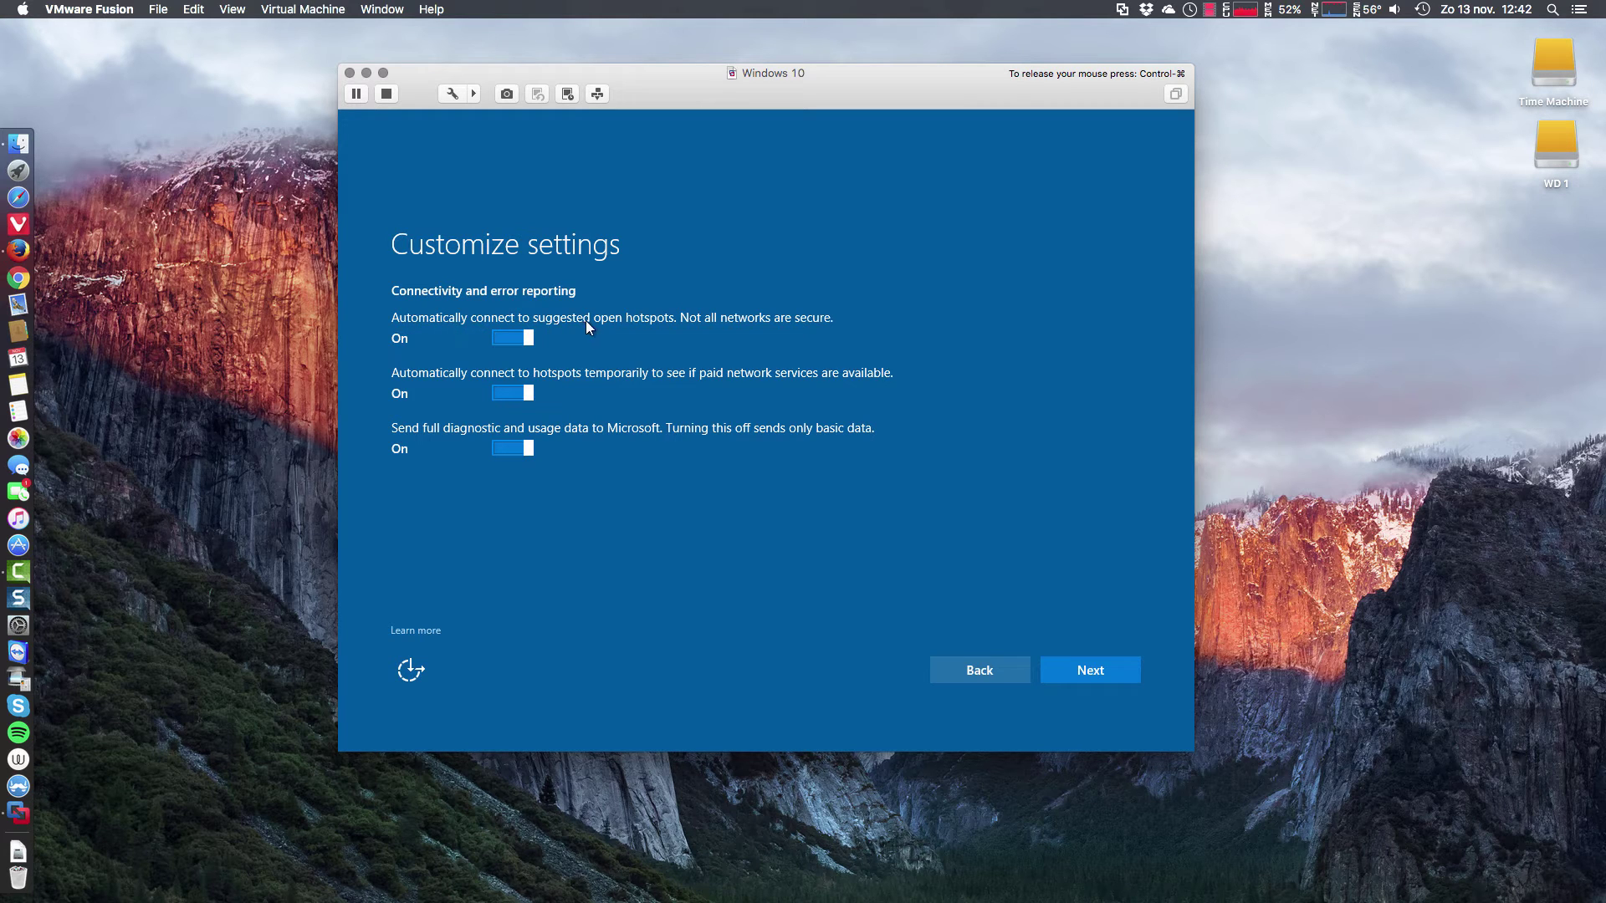
# - Turn off automatic connection to open hotspots, temporary connection to paid-service hotspots, and sending full diagnostic and usage data
pyautogui.click(506, 338)
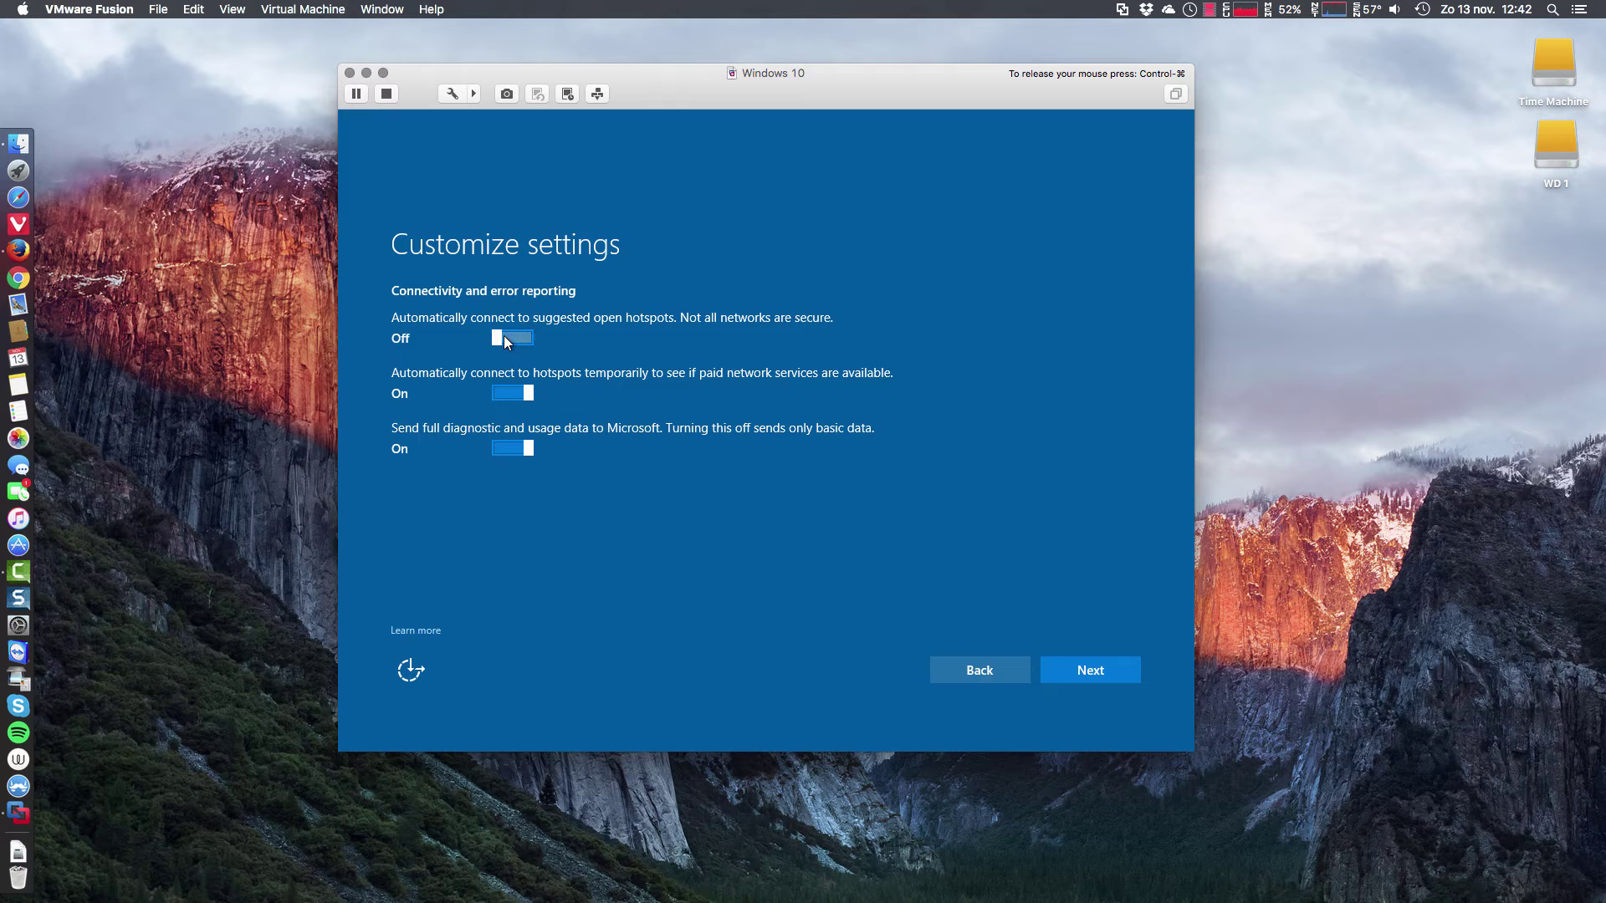
pyautogui.click(505, 395)
pyautogui.click(505, 450)
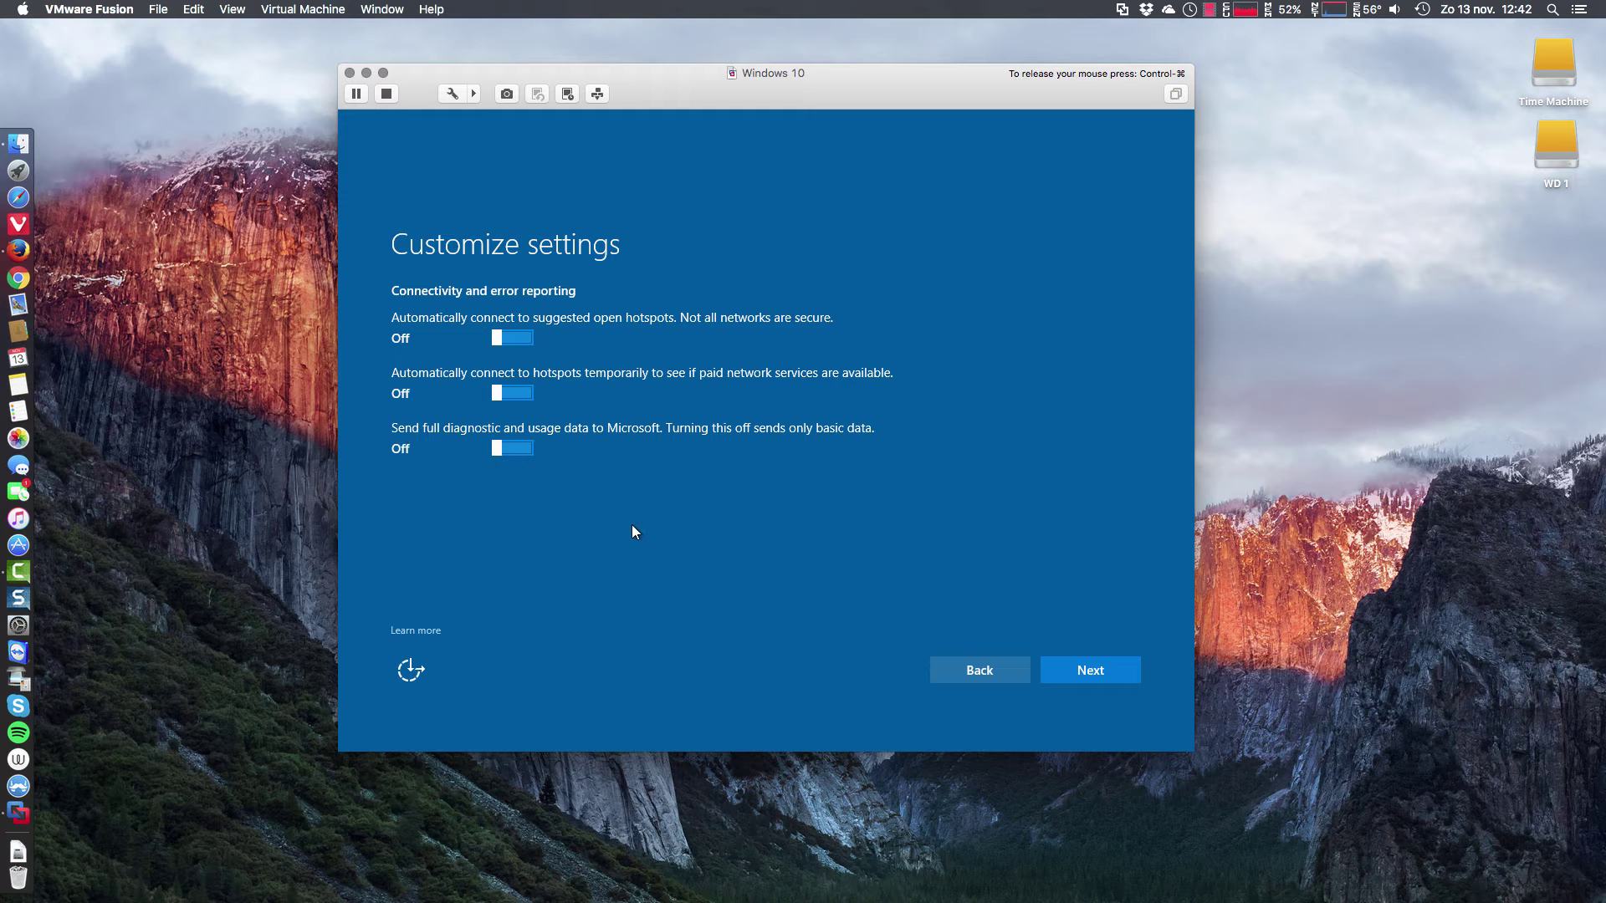
# - Continue to the browser, protection and update settings, turn off page prediction and exchanging updates with other PCs, and accept the customized settings
pyautogui.click(1122, 678)
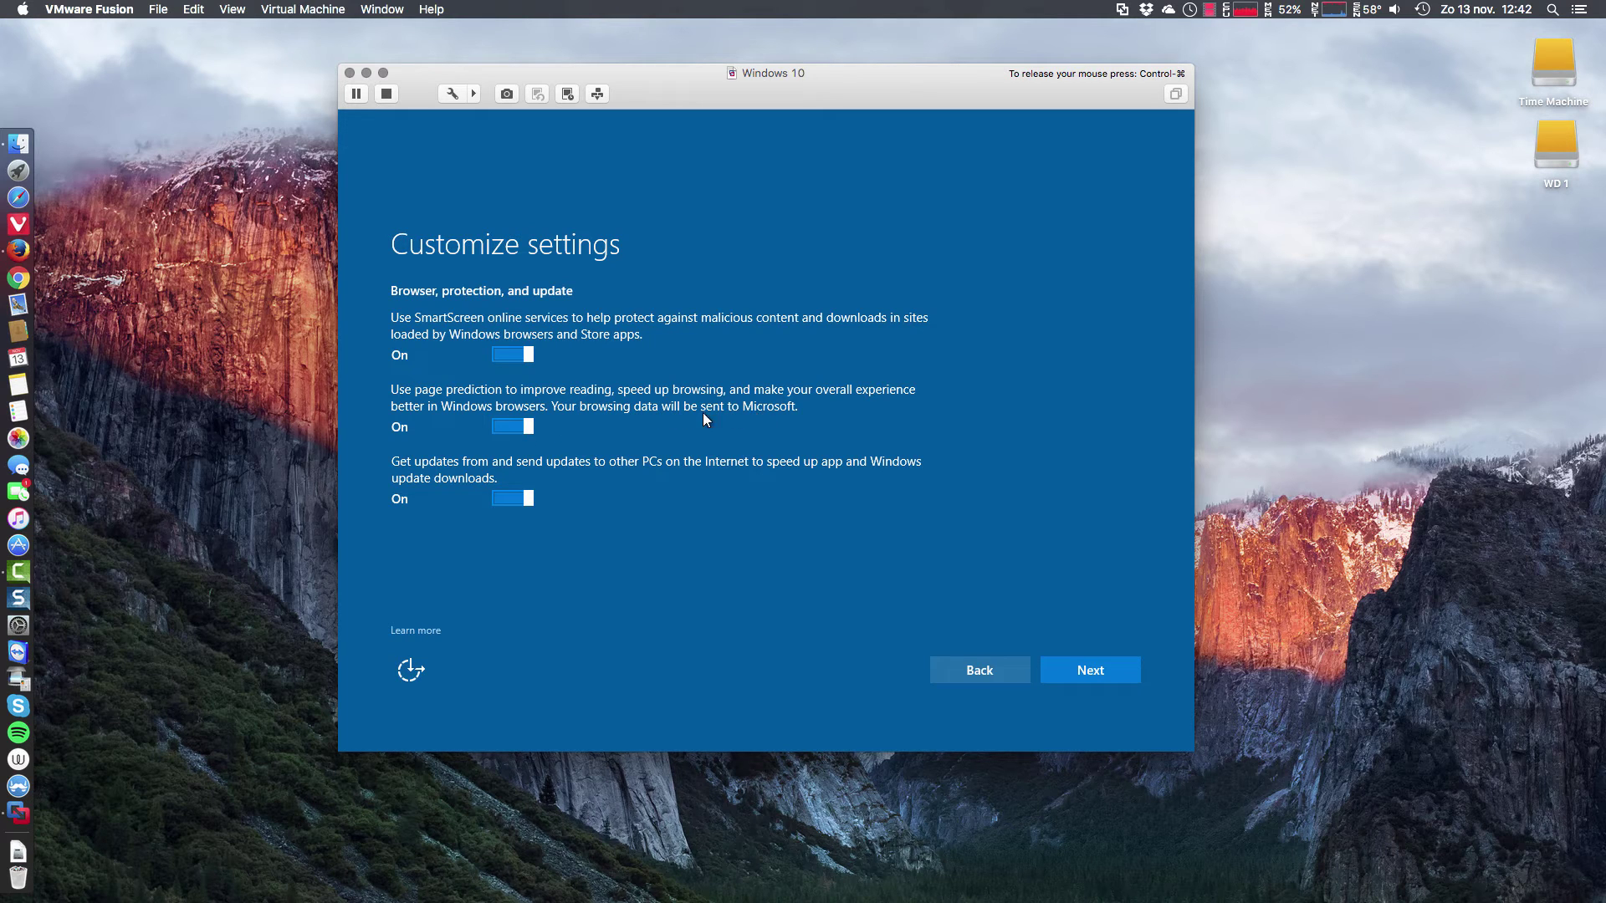
pyautogui.click(504, 428)
pyautogui.click(504, 497)
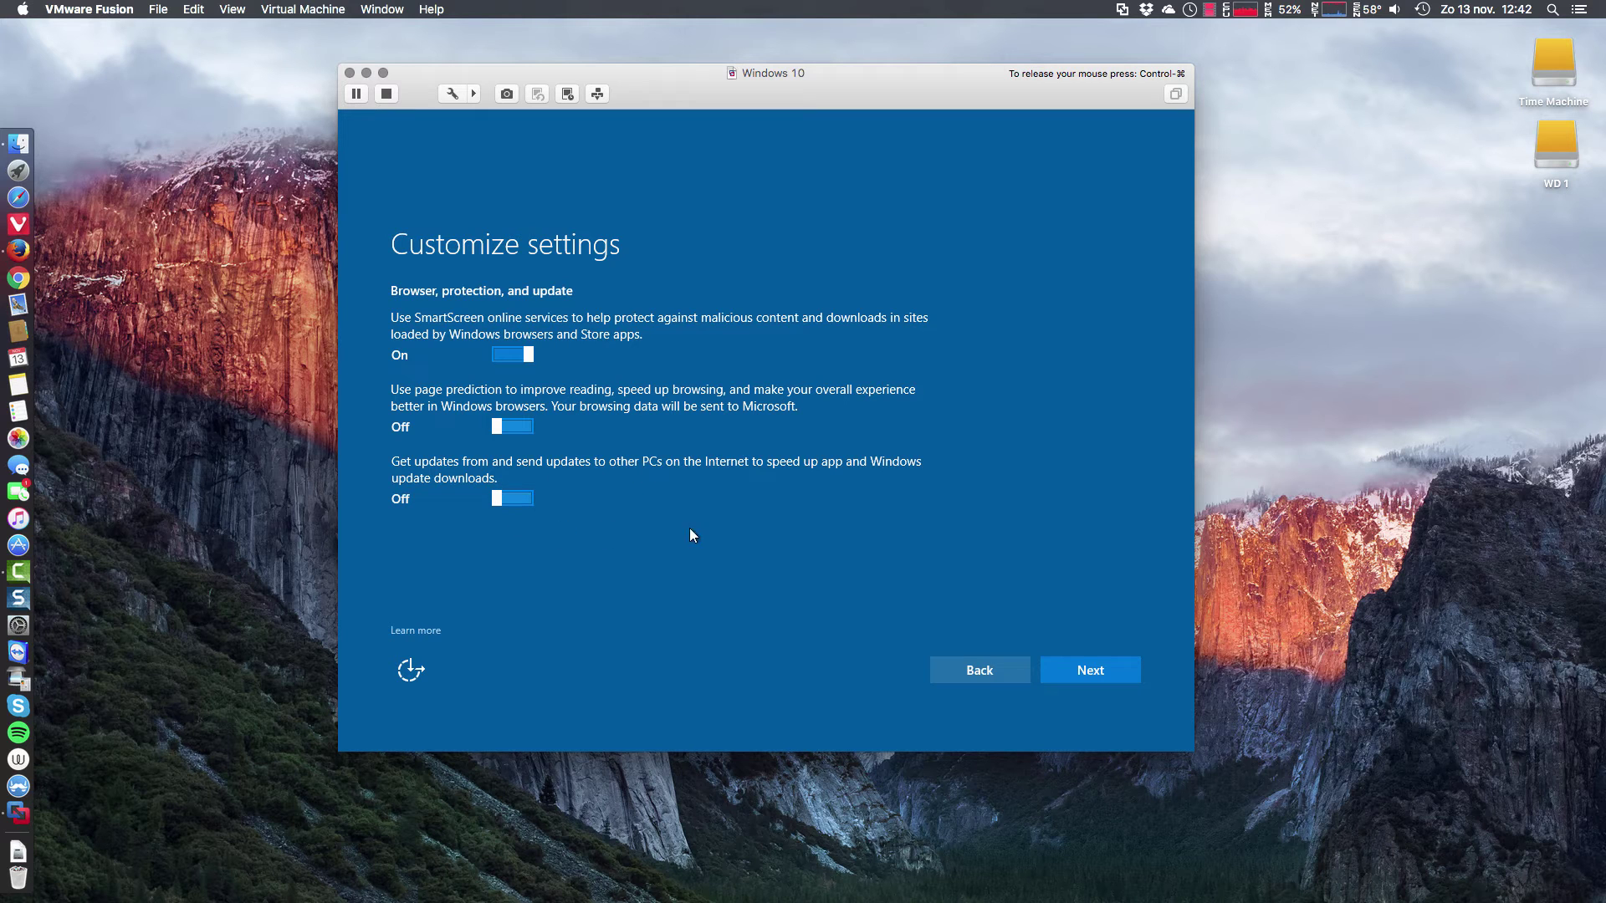
pyautogui.click(1071, 675)
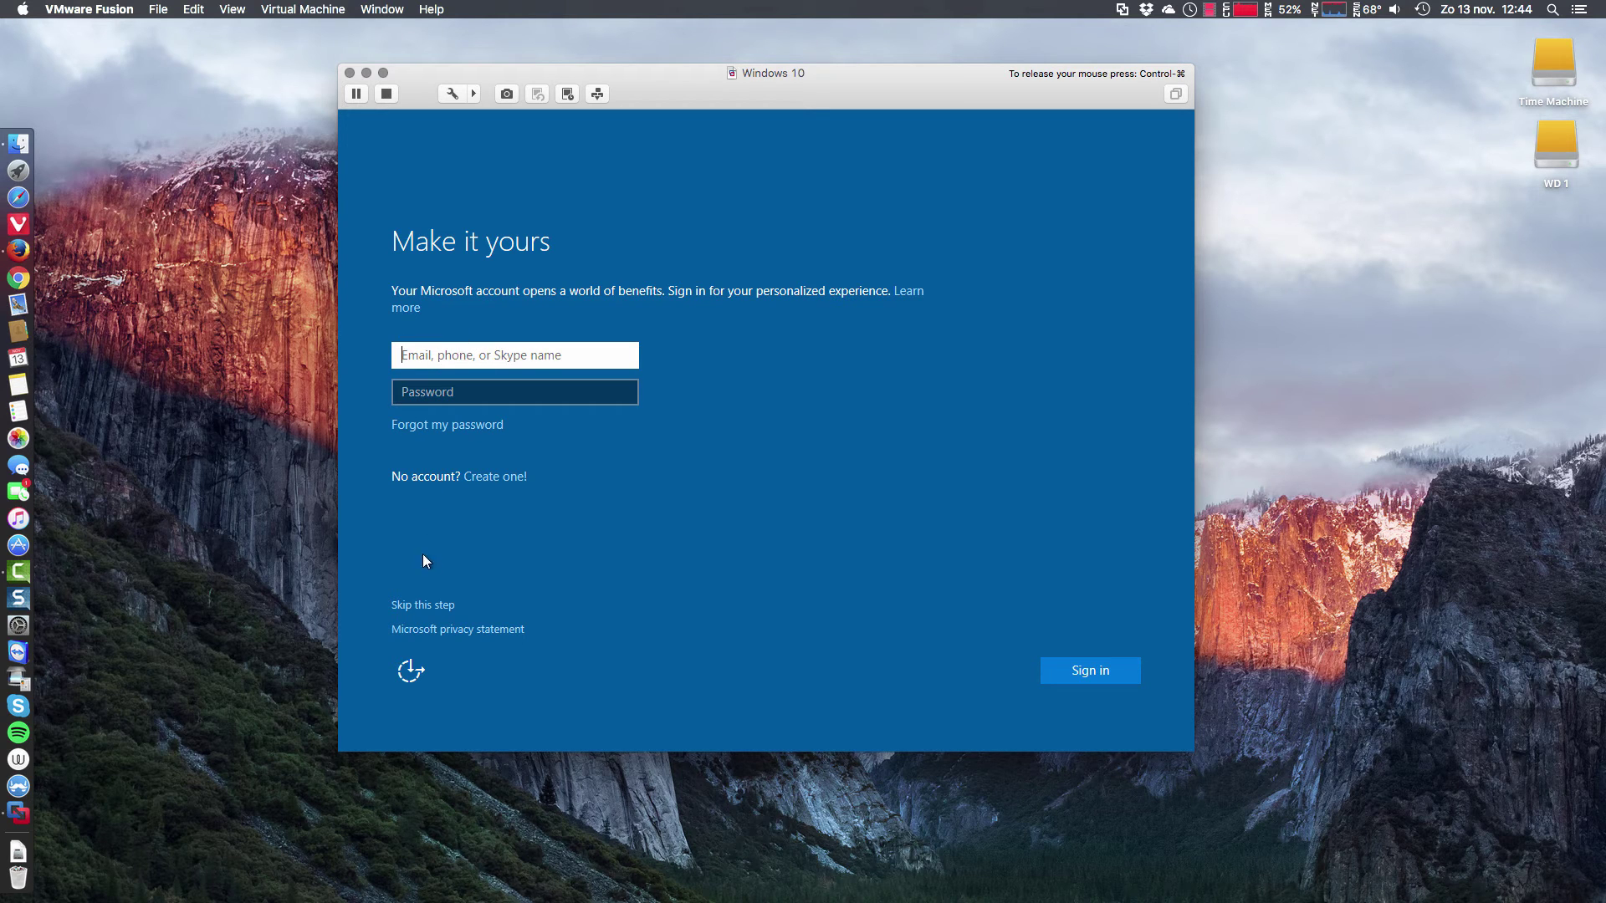
# - Skip the Microsoft account sign-in, enter the user name for a local account, and try to submit it without a password
pyautogui.click(426, 605)
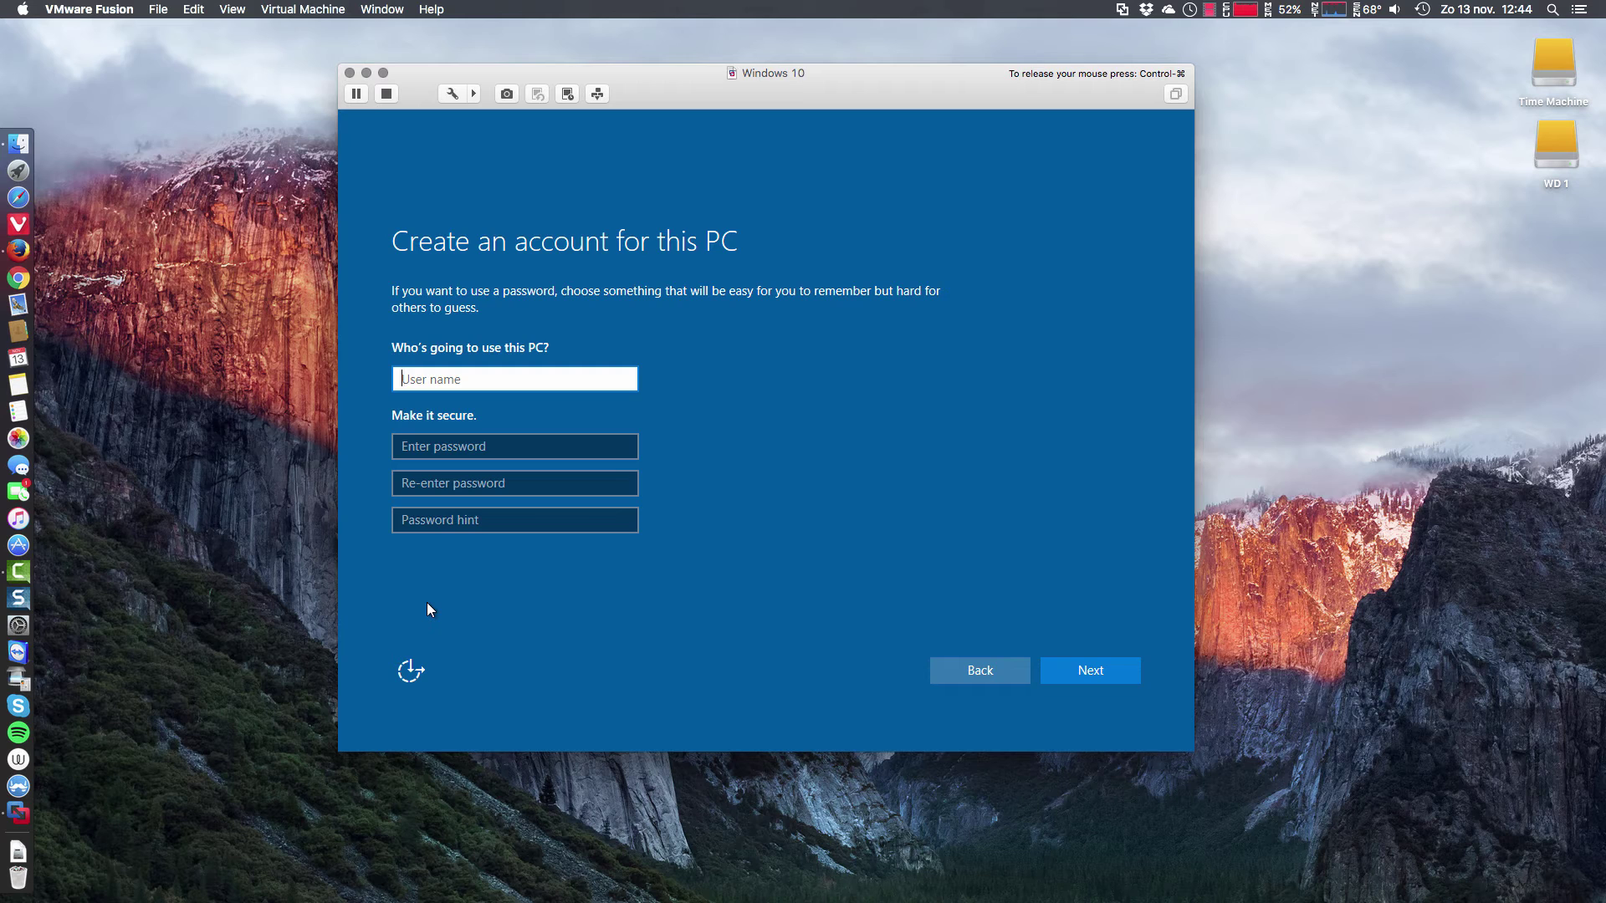
pyautogui.write('erik')
pyautogui.click(1082, 673)
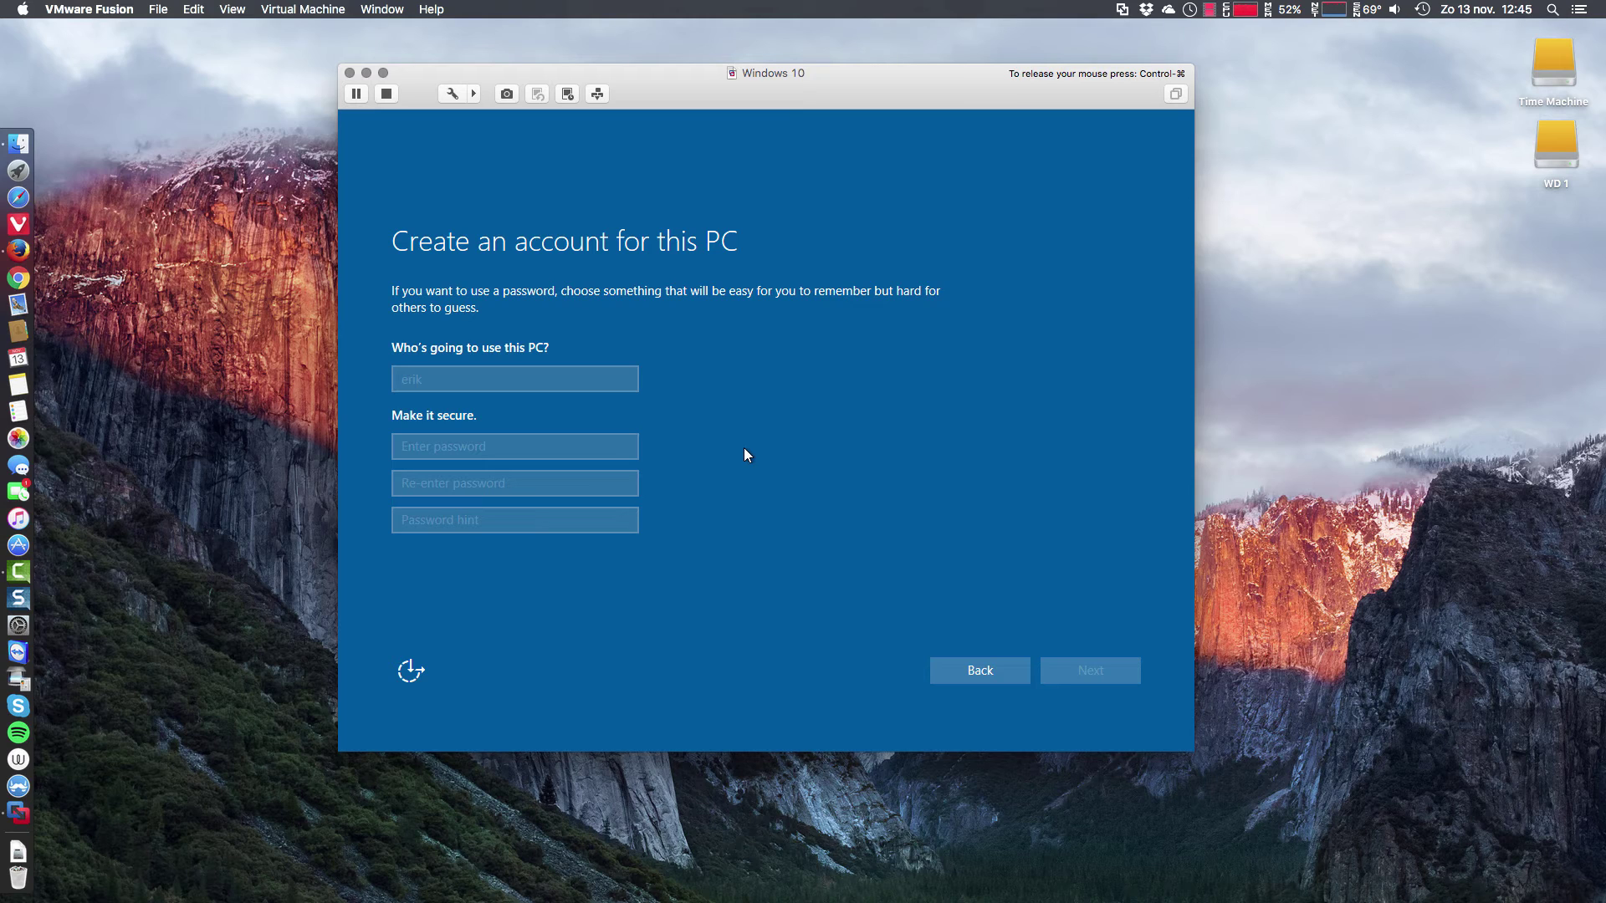
# - Release the pointer from the virtual machine, expand its device status icons, and return control to Windows
pyautogui.press('ctrl+super')
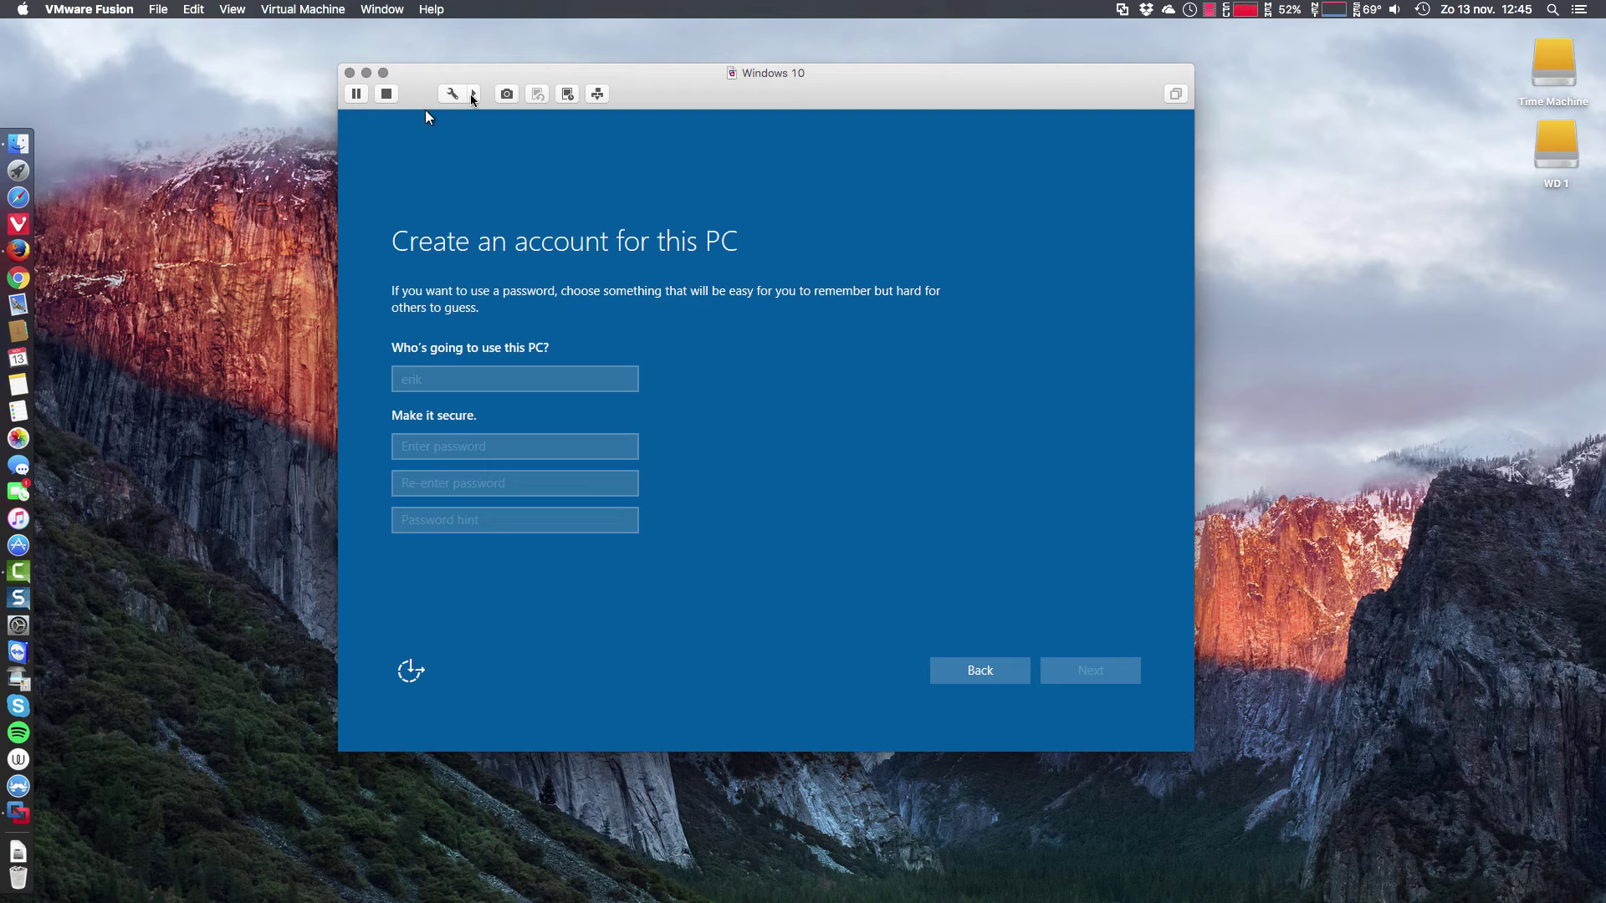
pyautogui.click(473, 95)
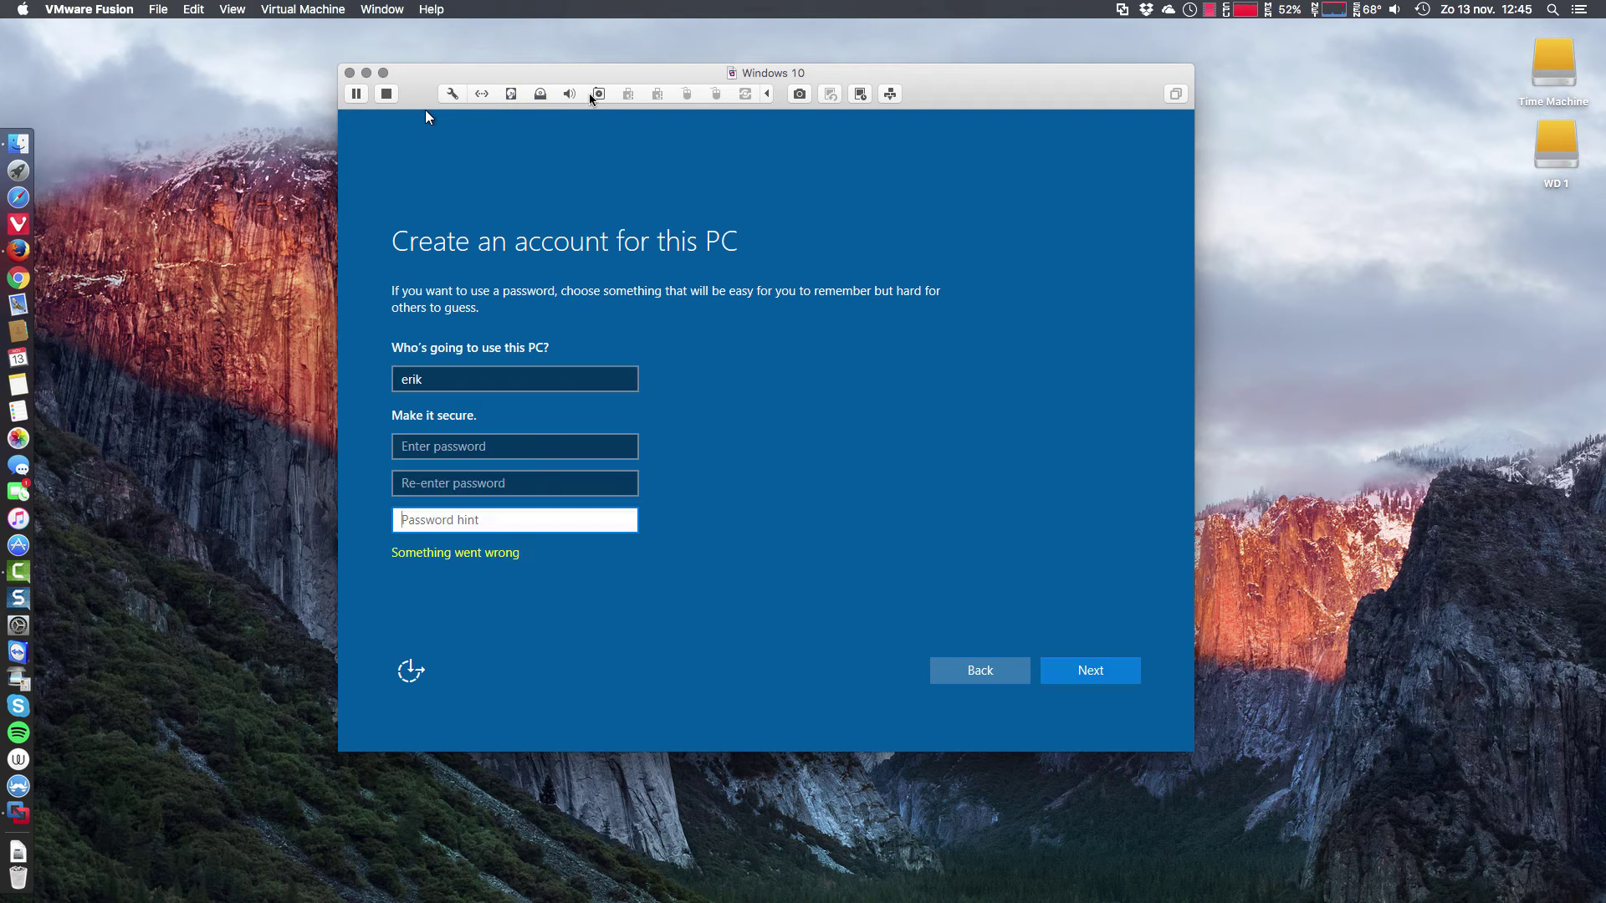
pyautogui.click(768, 482)
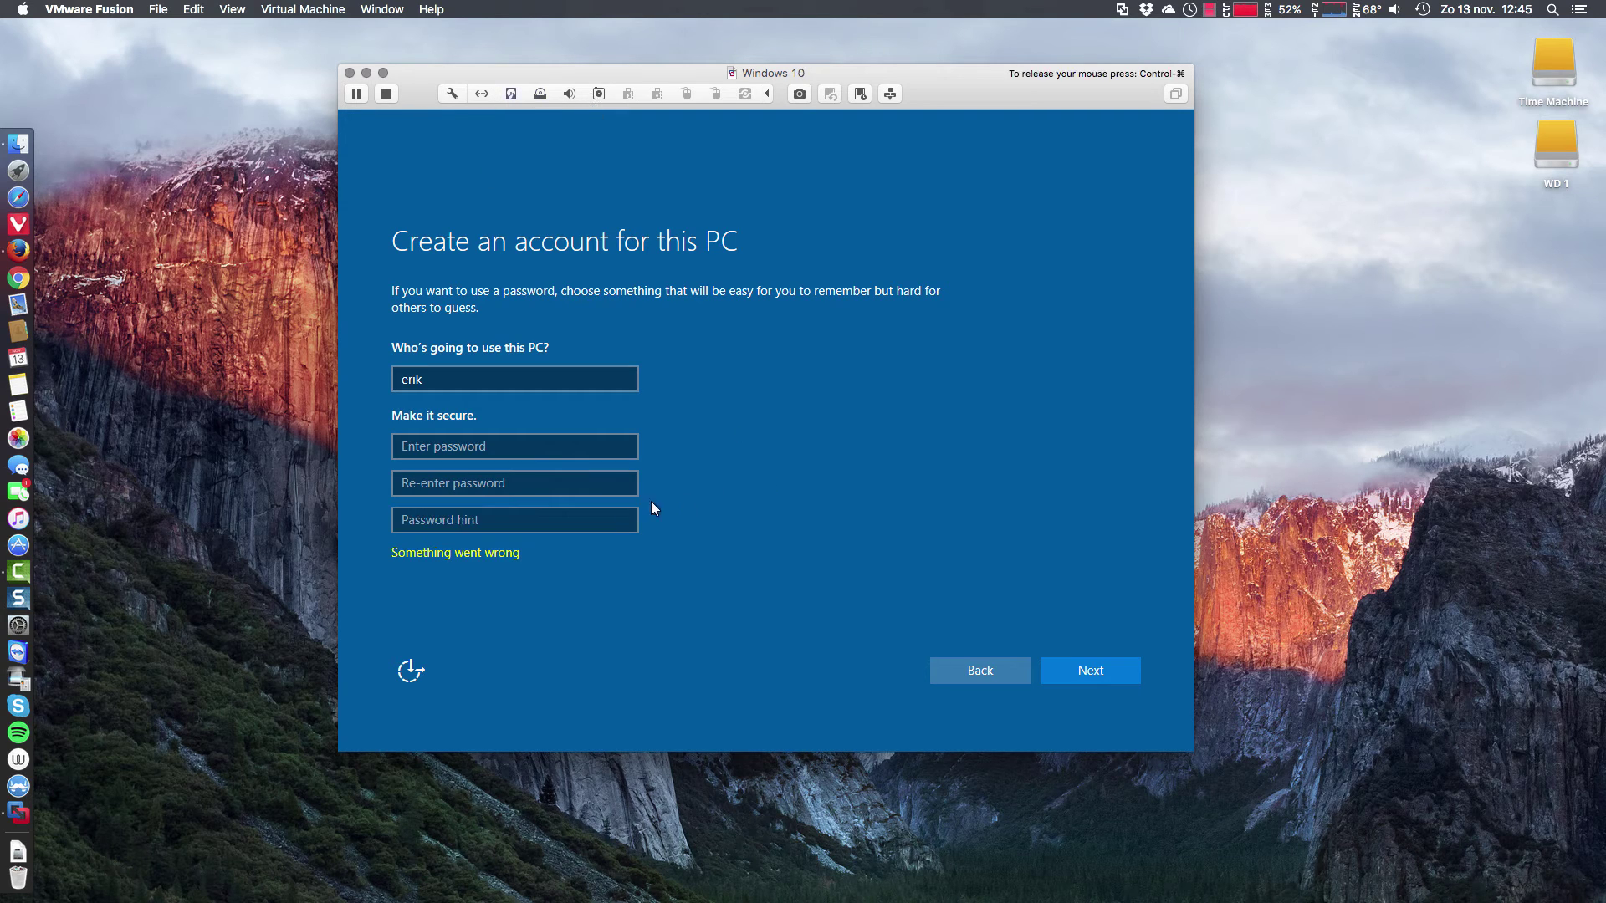
# - Create the local account by entering and confirming the account password with the hint "blabla", and decline using Cortana
pyautogui.click(478, 519)
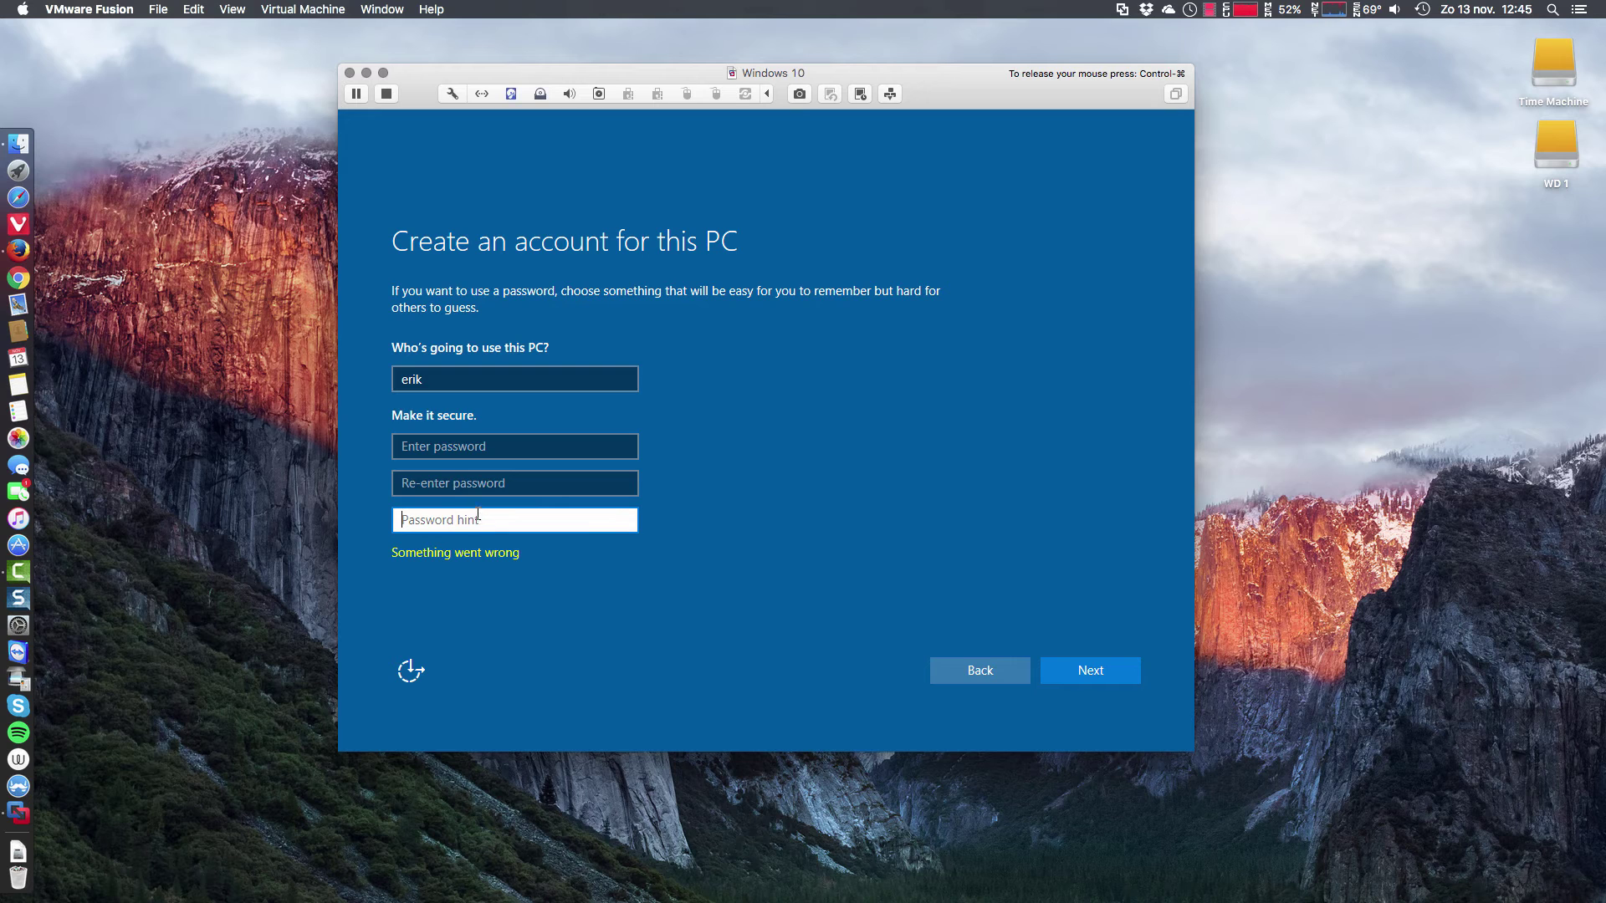
pyautogui.click(486, 438)
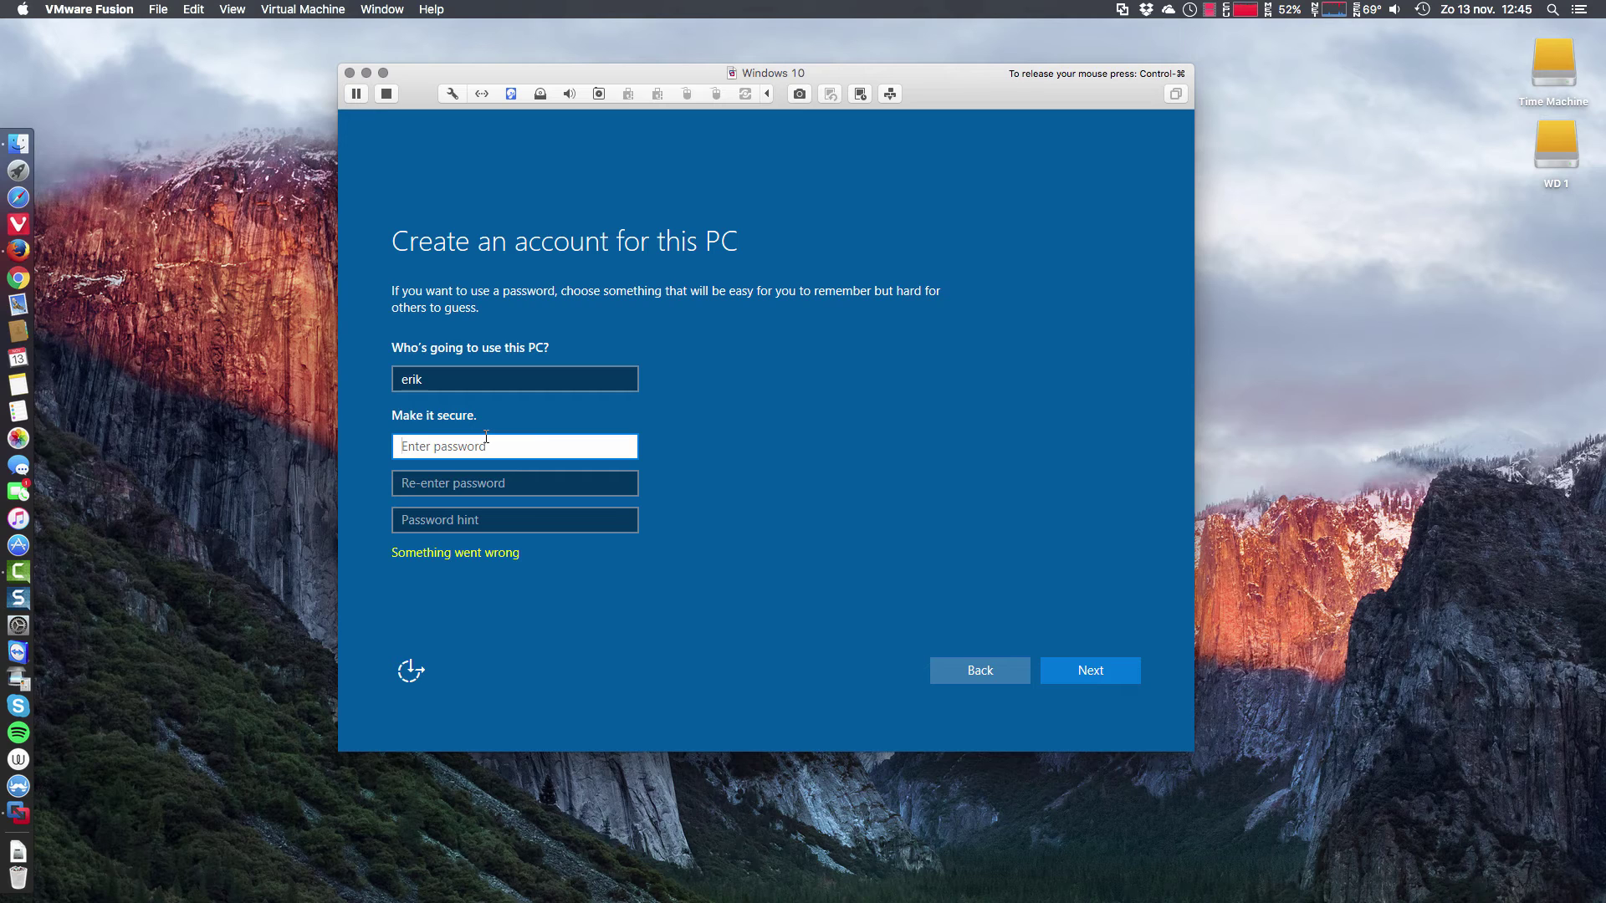
pyautogui.write('••••')
pyautogui.press('Tab')
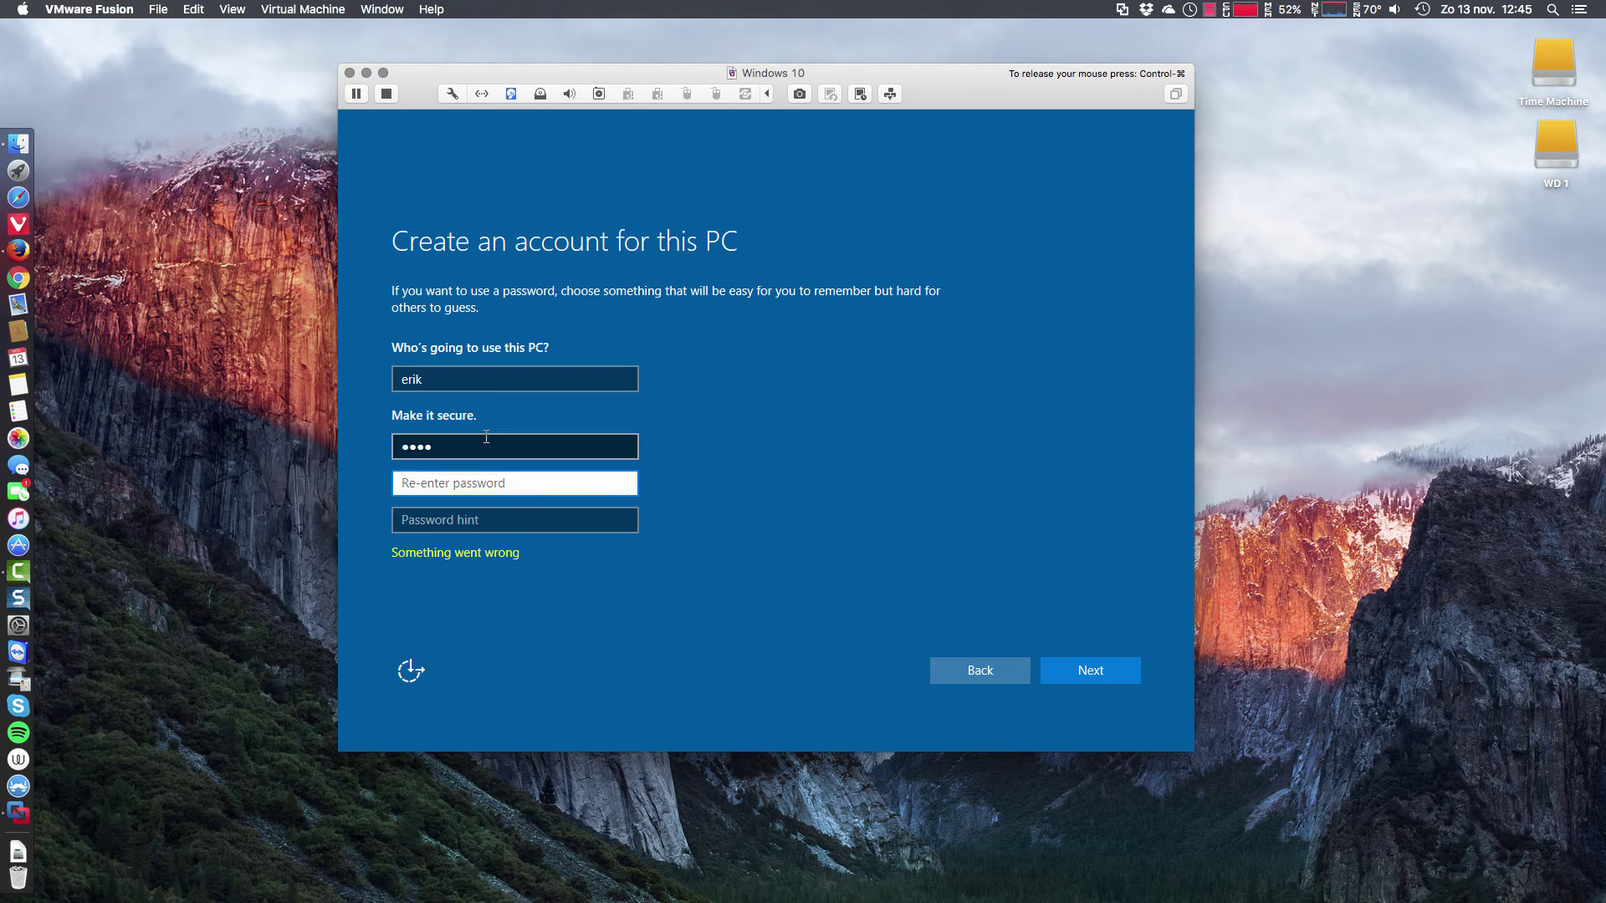
pyautogui.write('••••')
pyautogui.press('Tab')
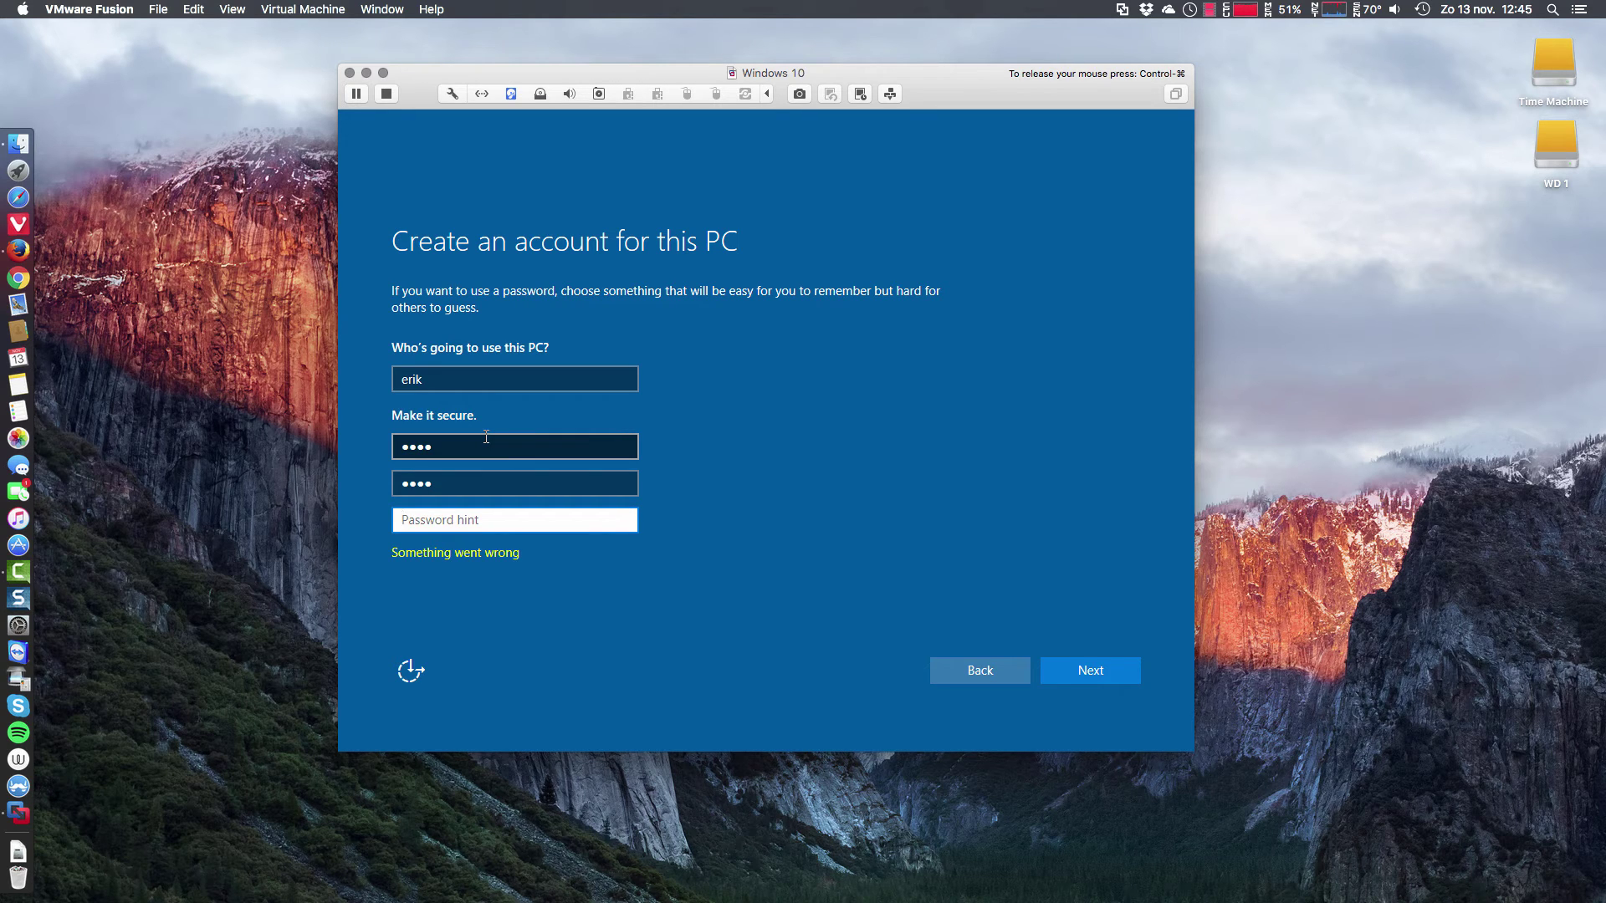
pyautogui.write('blabla')
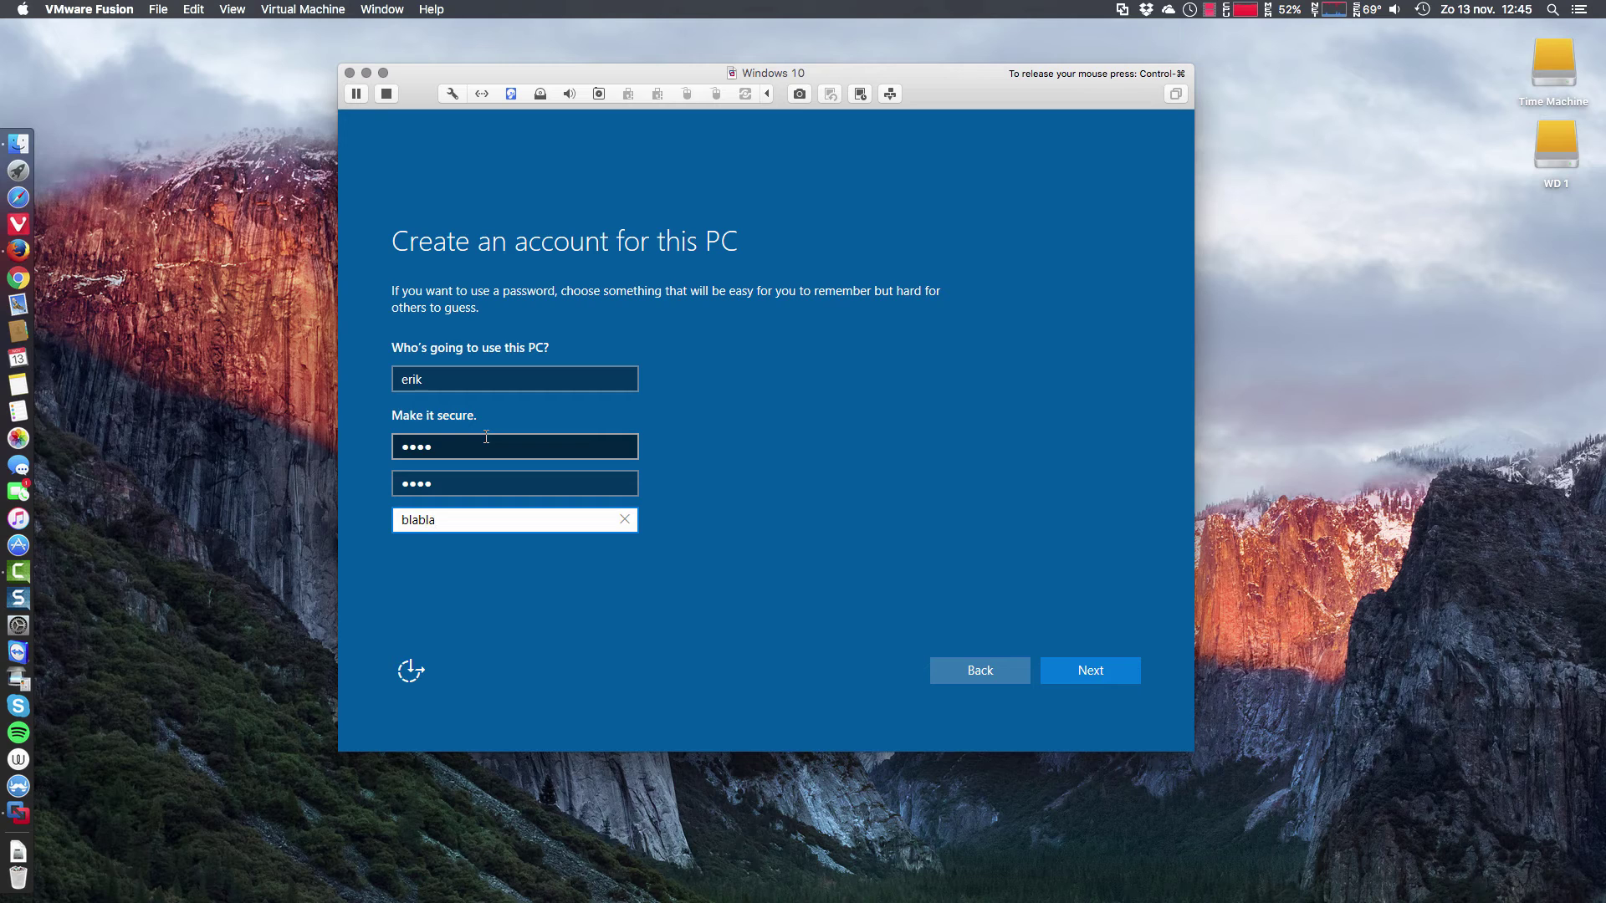
pyautogui.click(1083, 670)
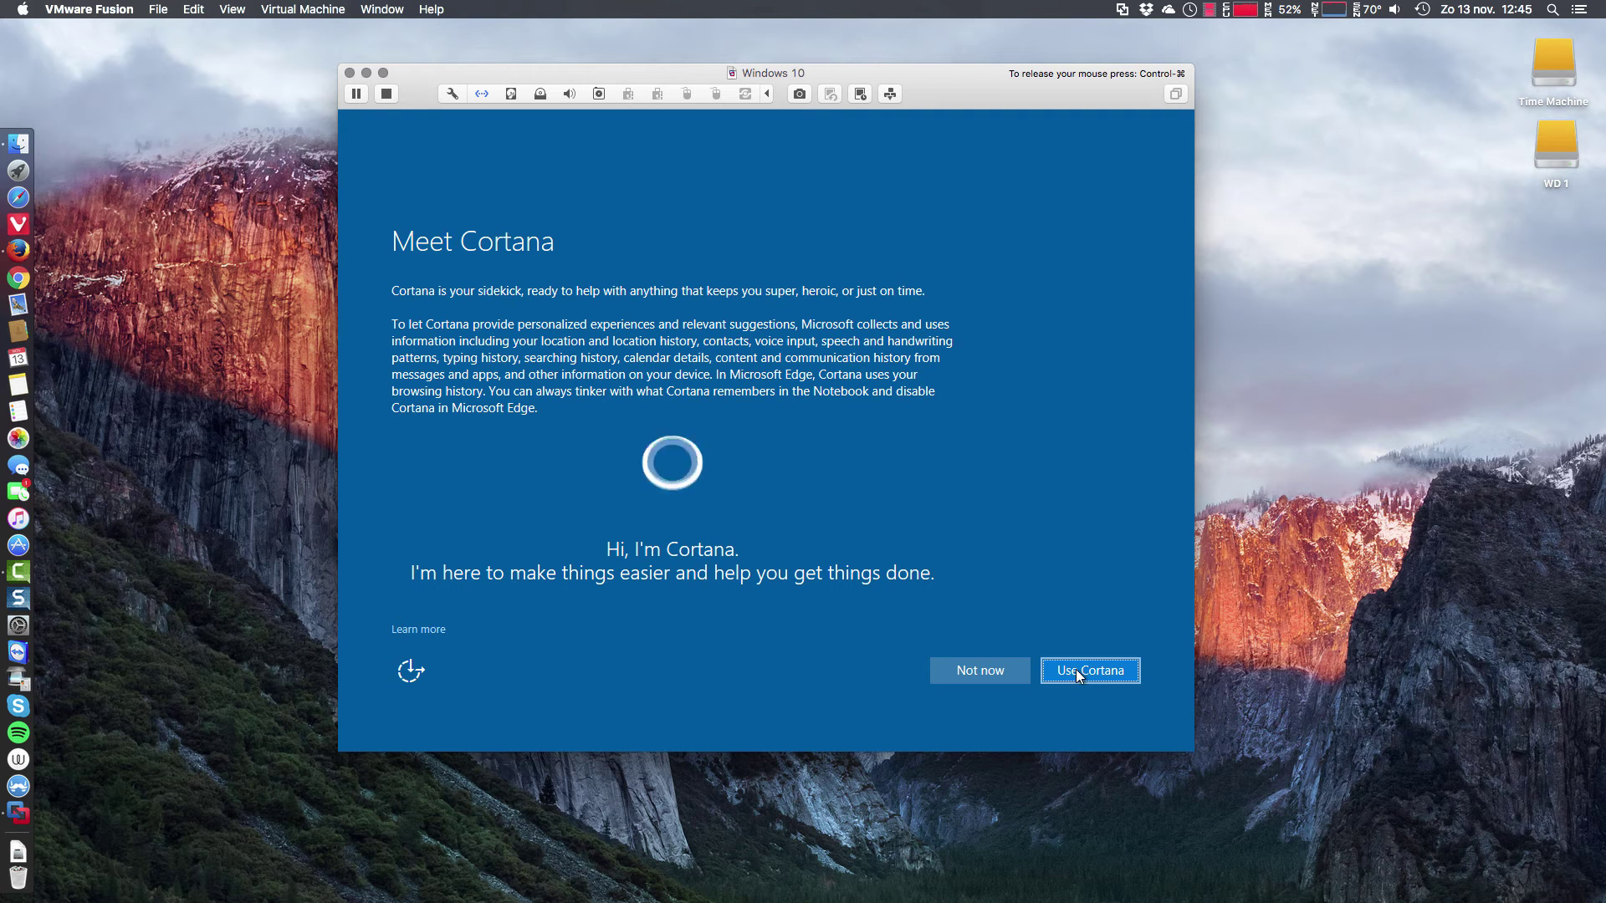
pyautogui.click(1010, 669)
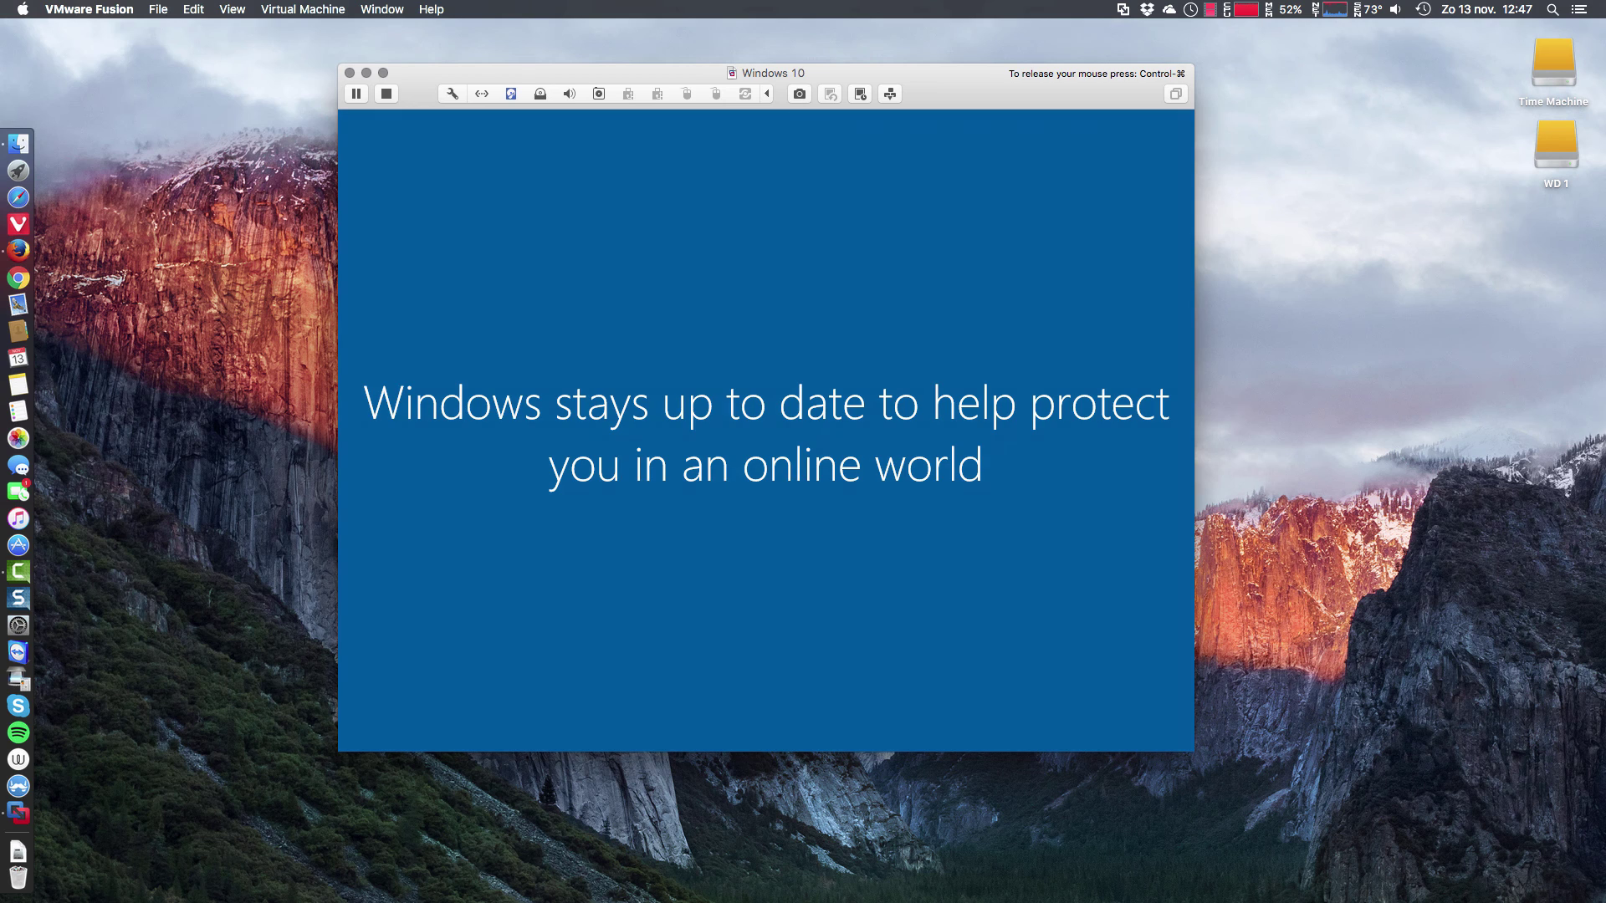
pyautogui.press('ctrl+super')
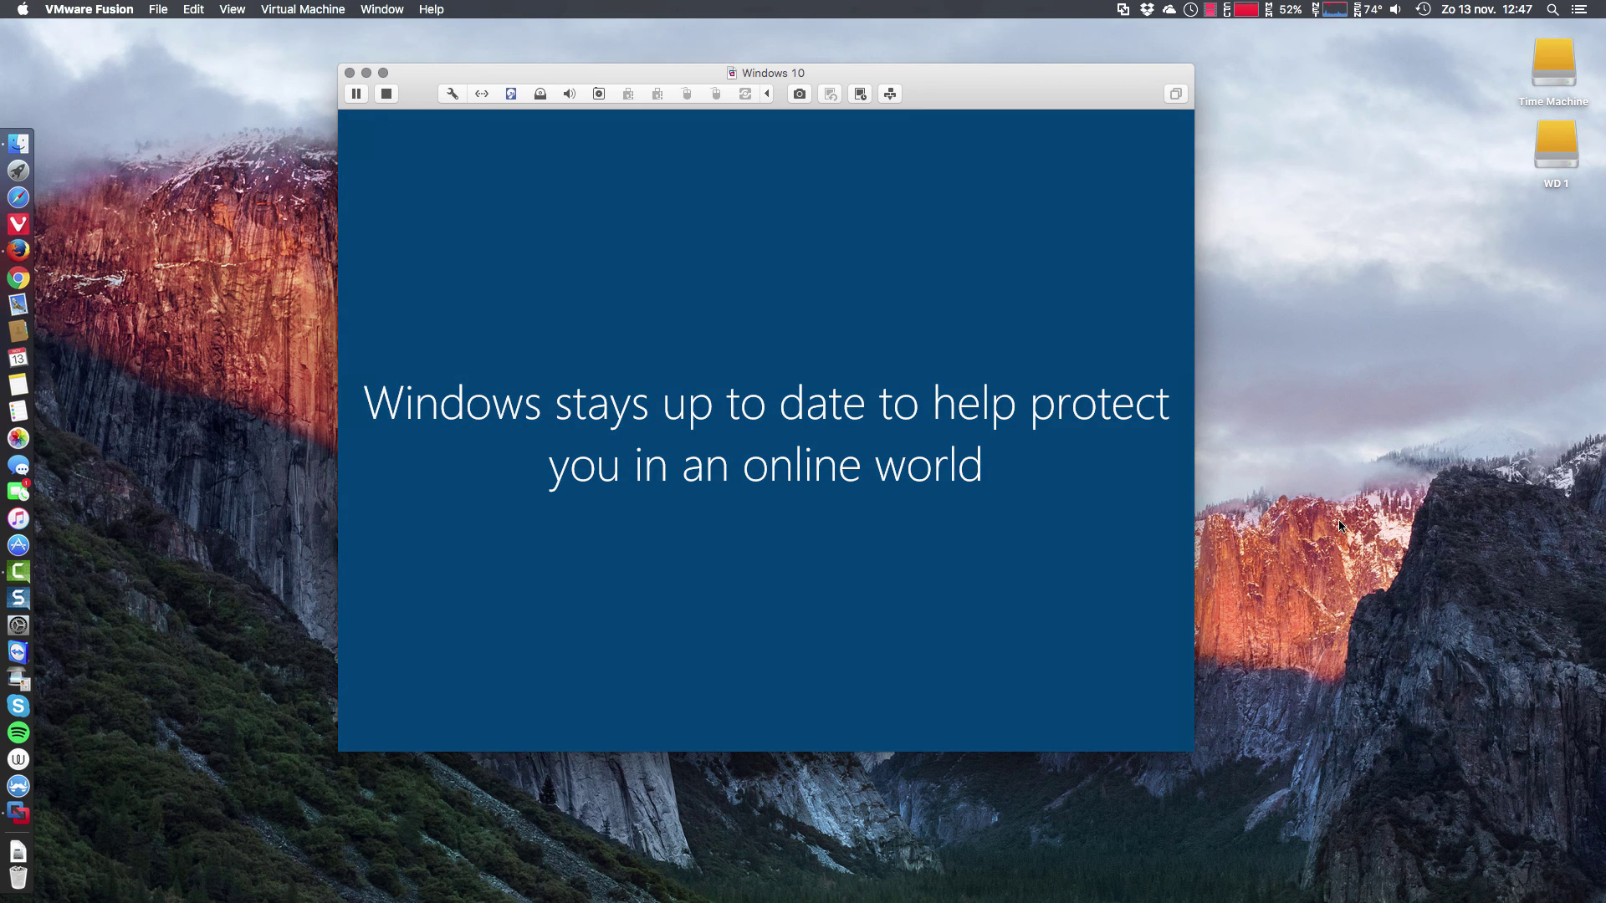
pyautogui.click(1211, 9)
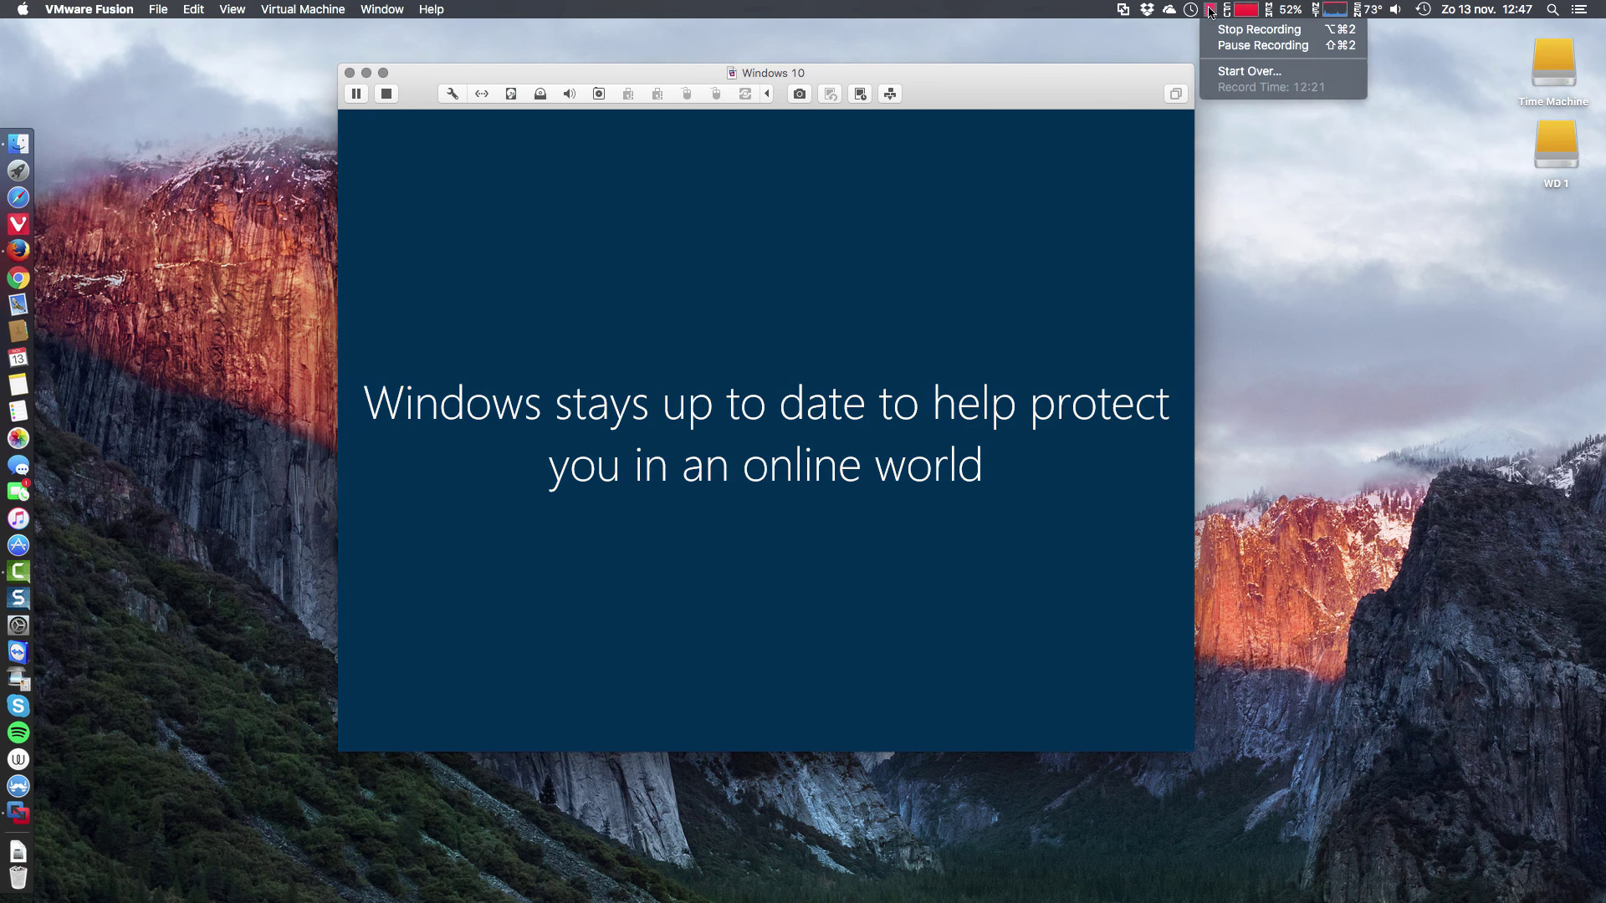
pyautogui.click(1226, 44)
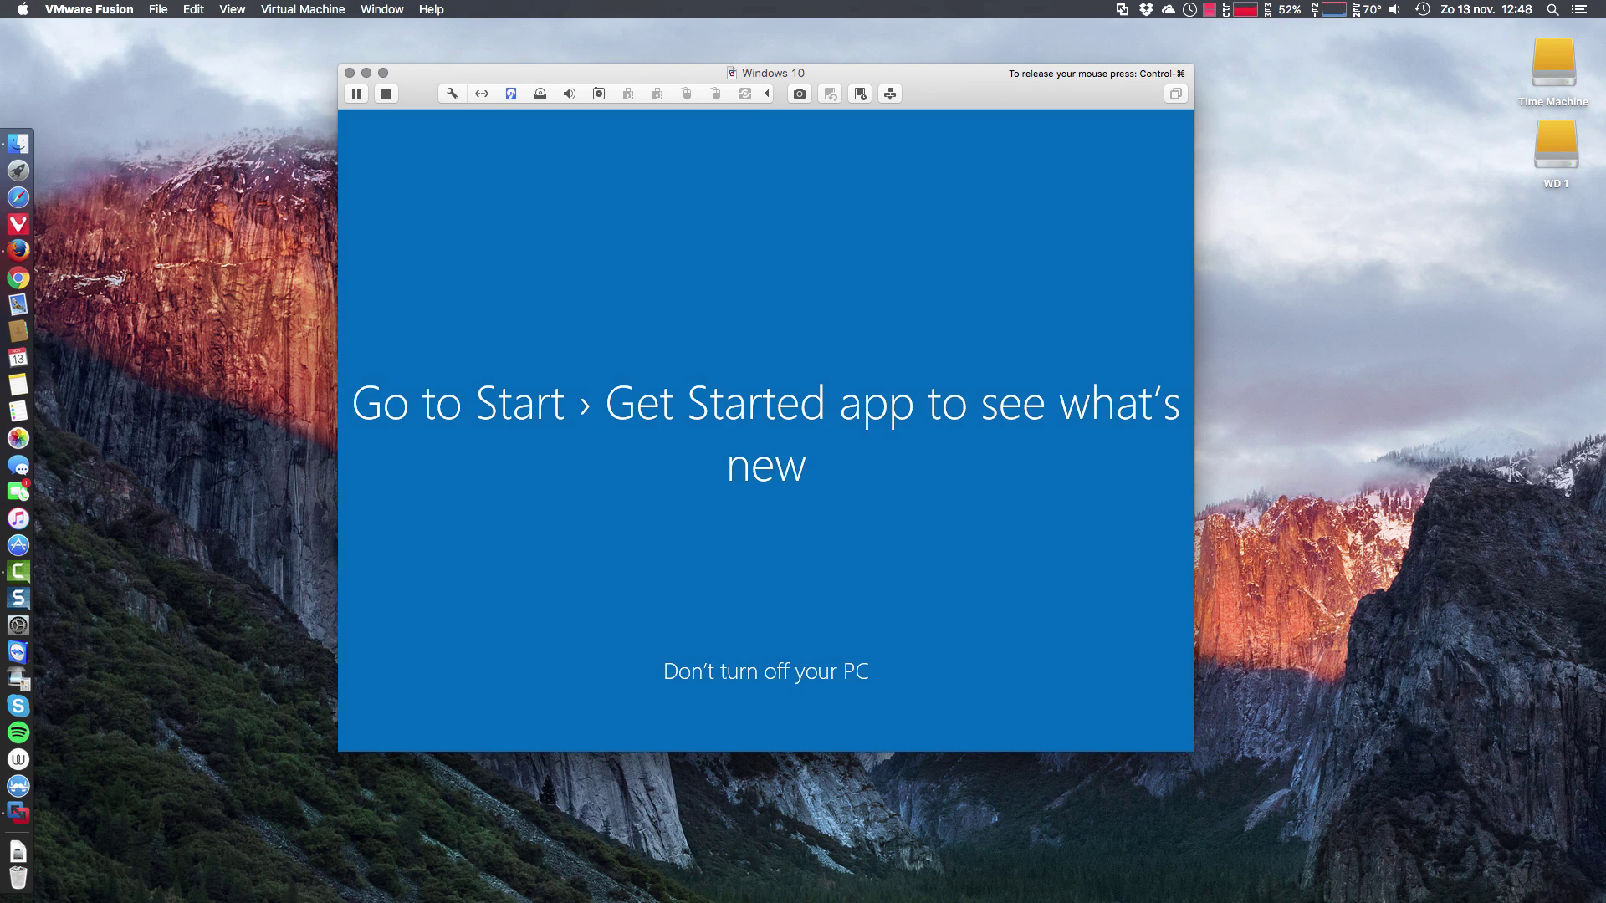
pyautogui.press('ctrl+super')
pyautogui.click(1208, 10)
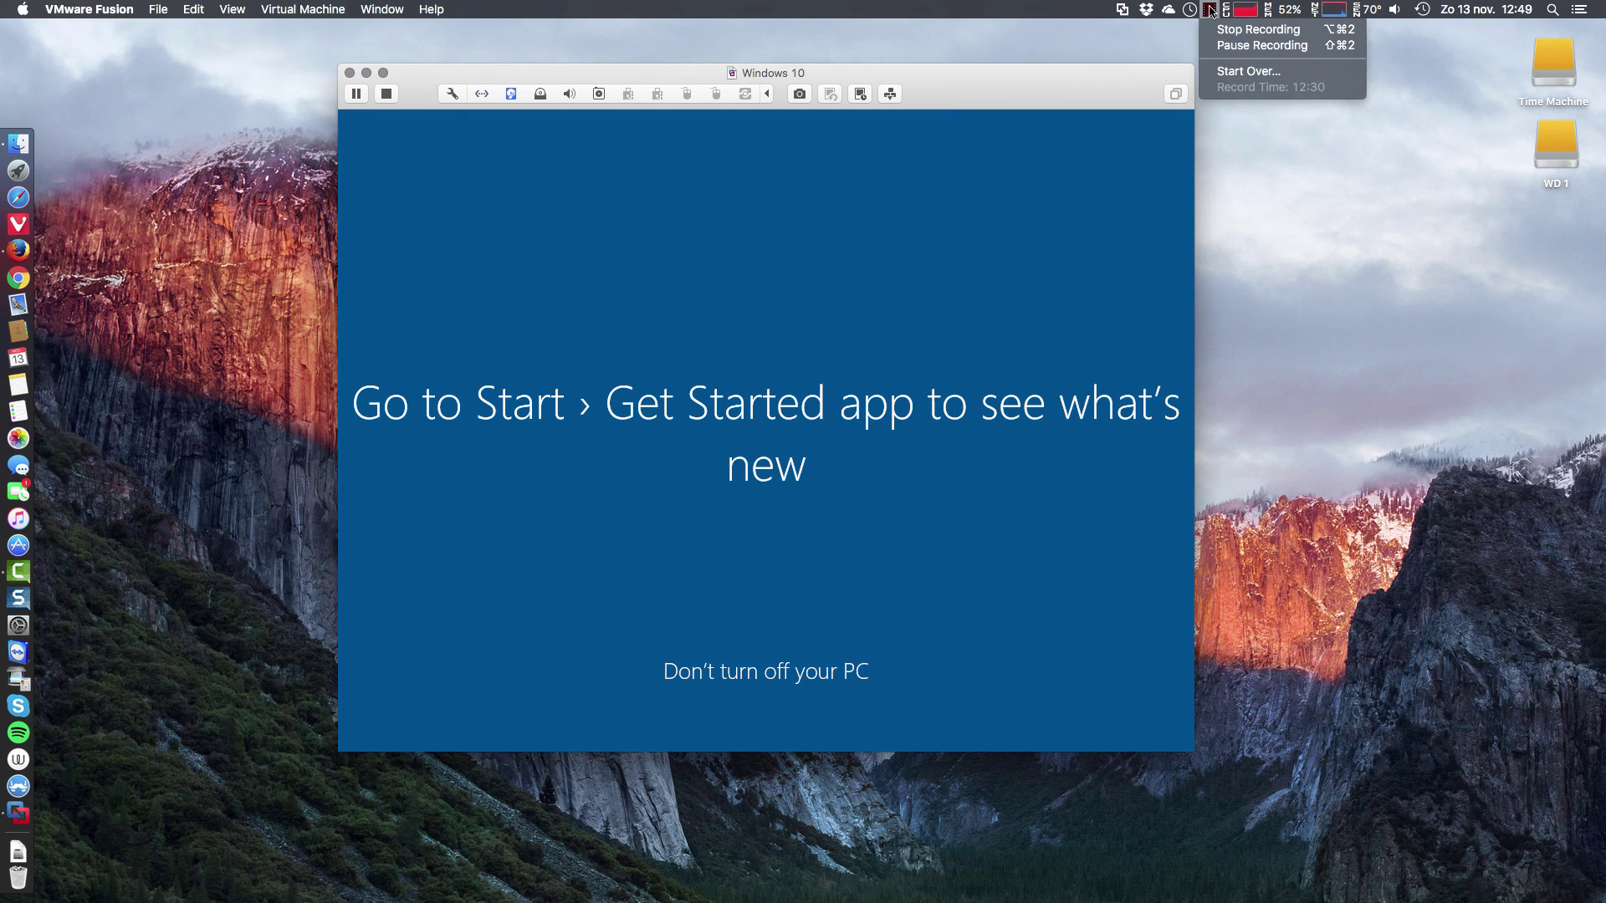
pyautogui.click(1262, 45)
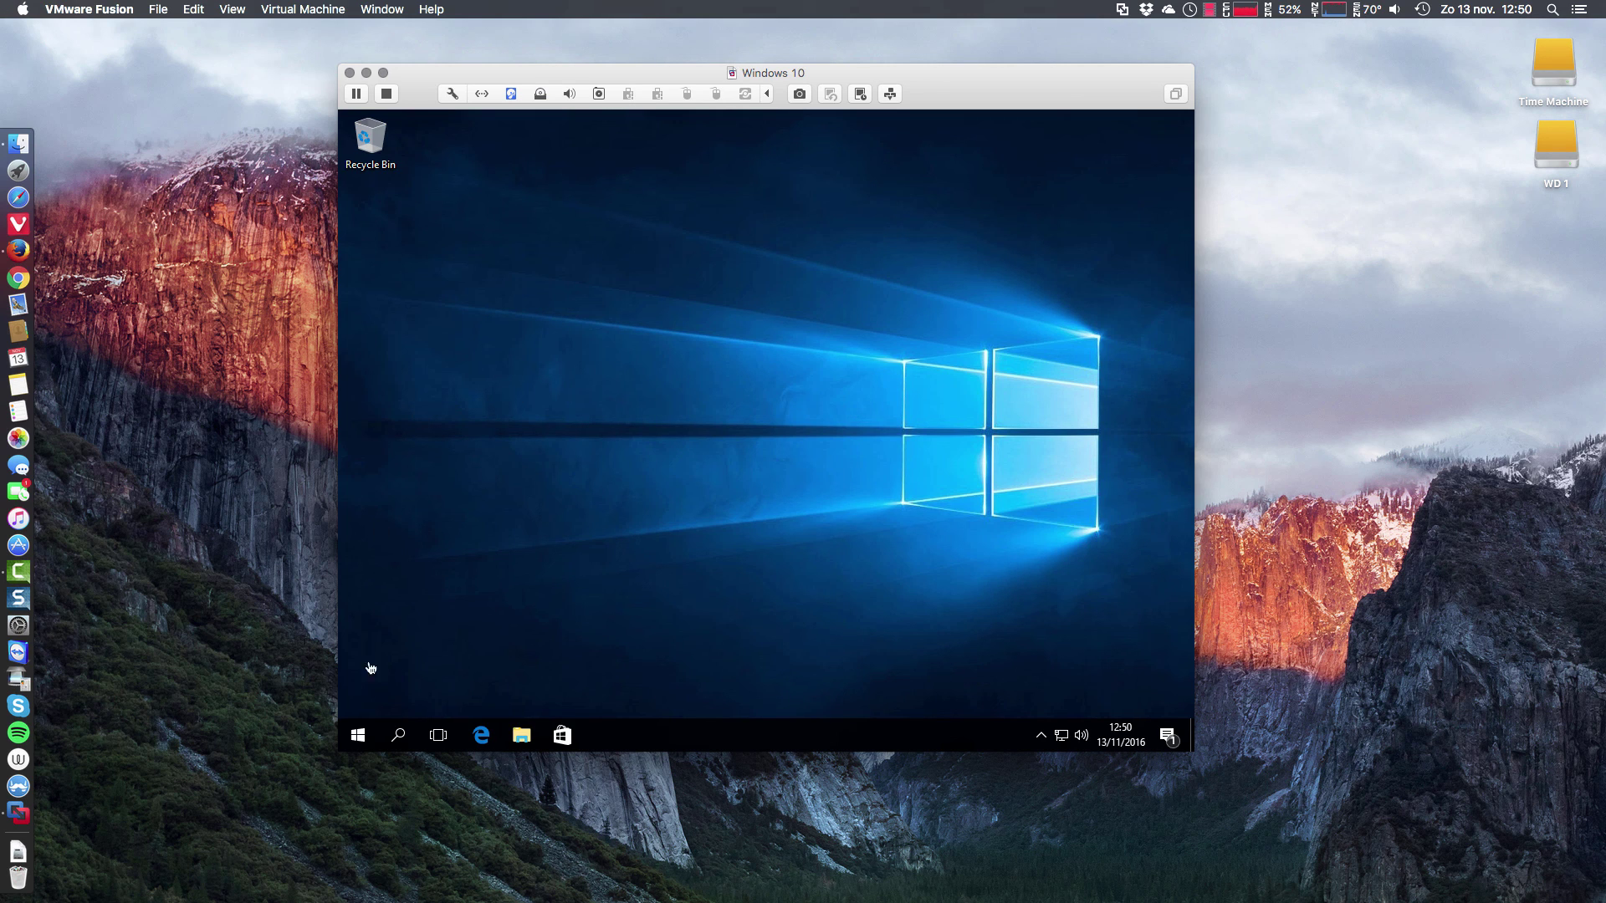
# - Resize the Windows Start menu to one column of tile groups and about 60% of its height, and close it
pyautogui.click(361, 741)
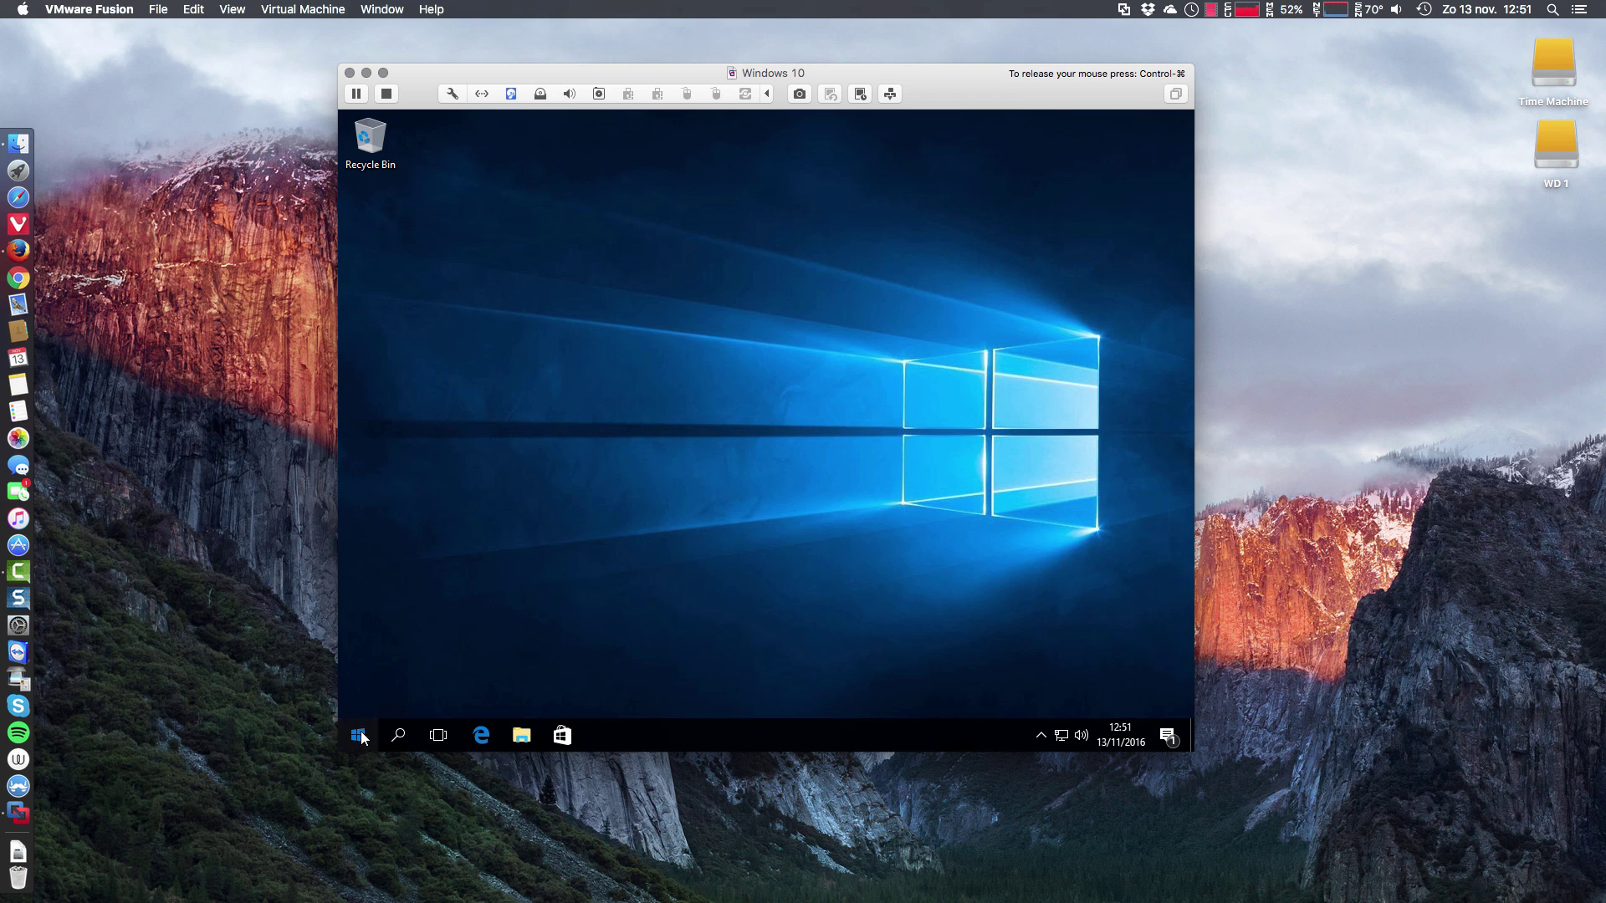
pyautogui.click(361, 738)
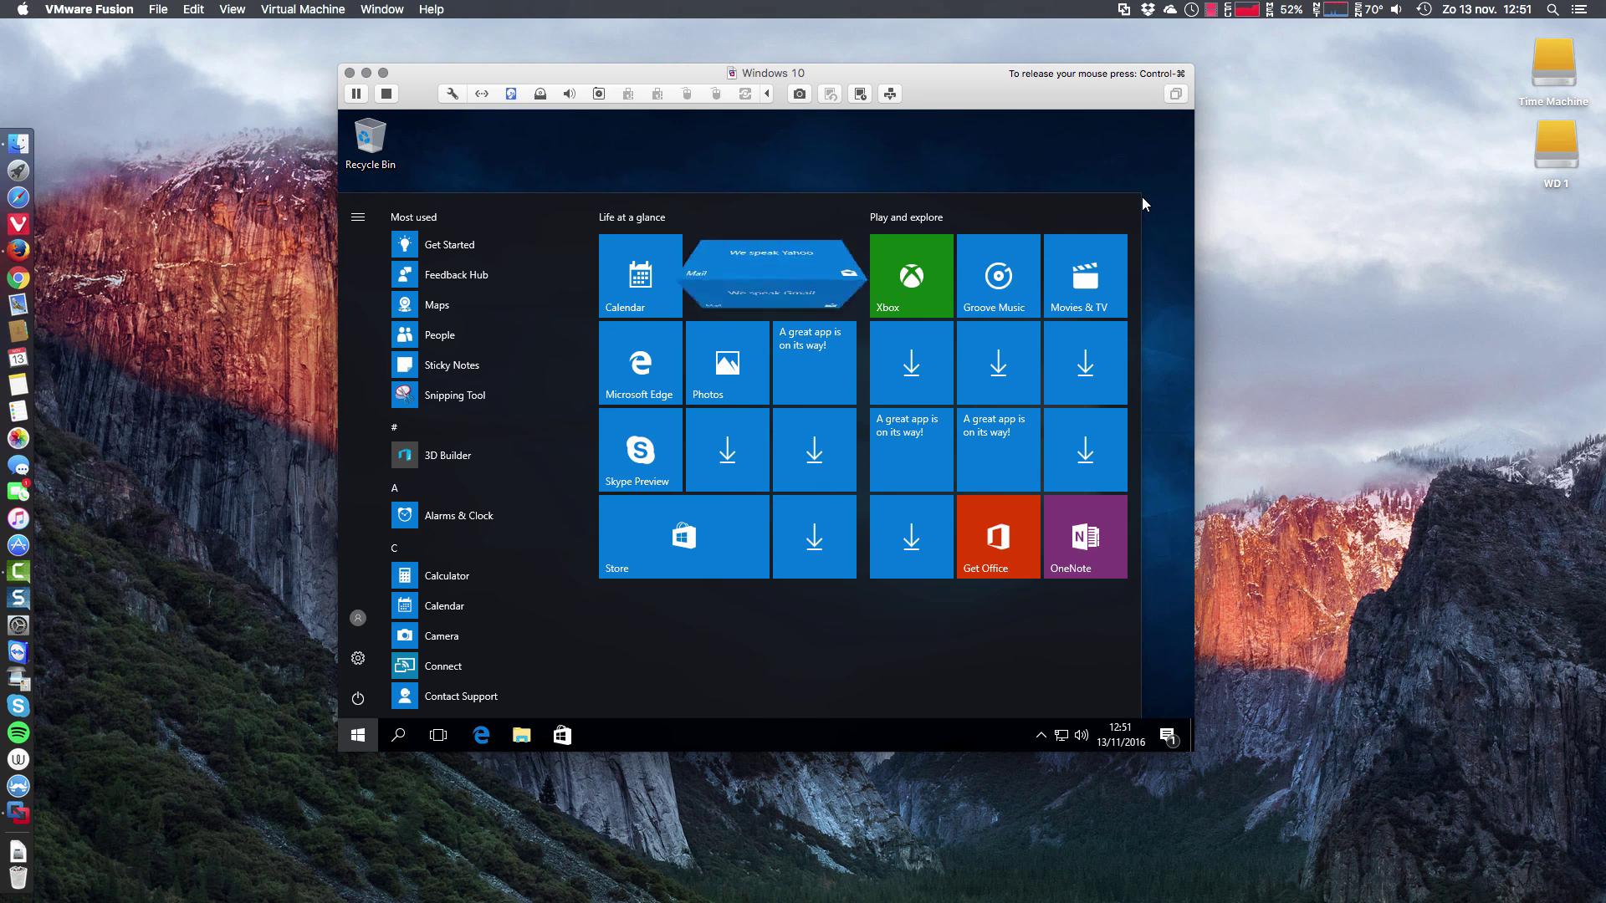
pyautogui.moveTo(1137, 193); pyautogui.dragTo(926, 215)
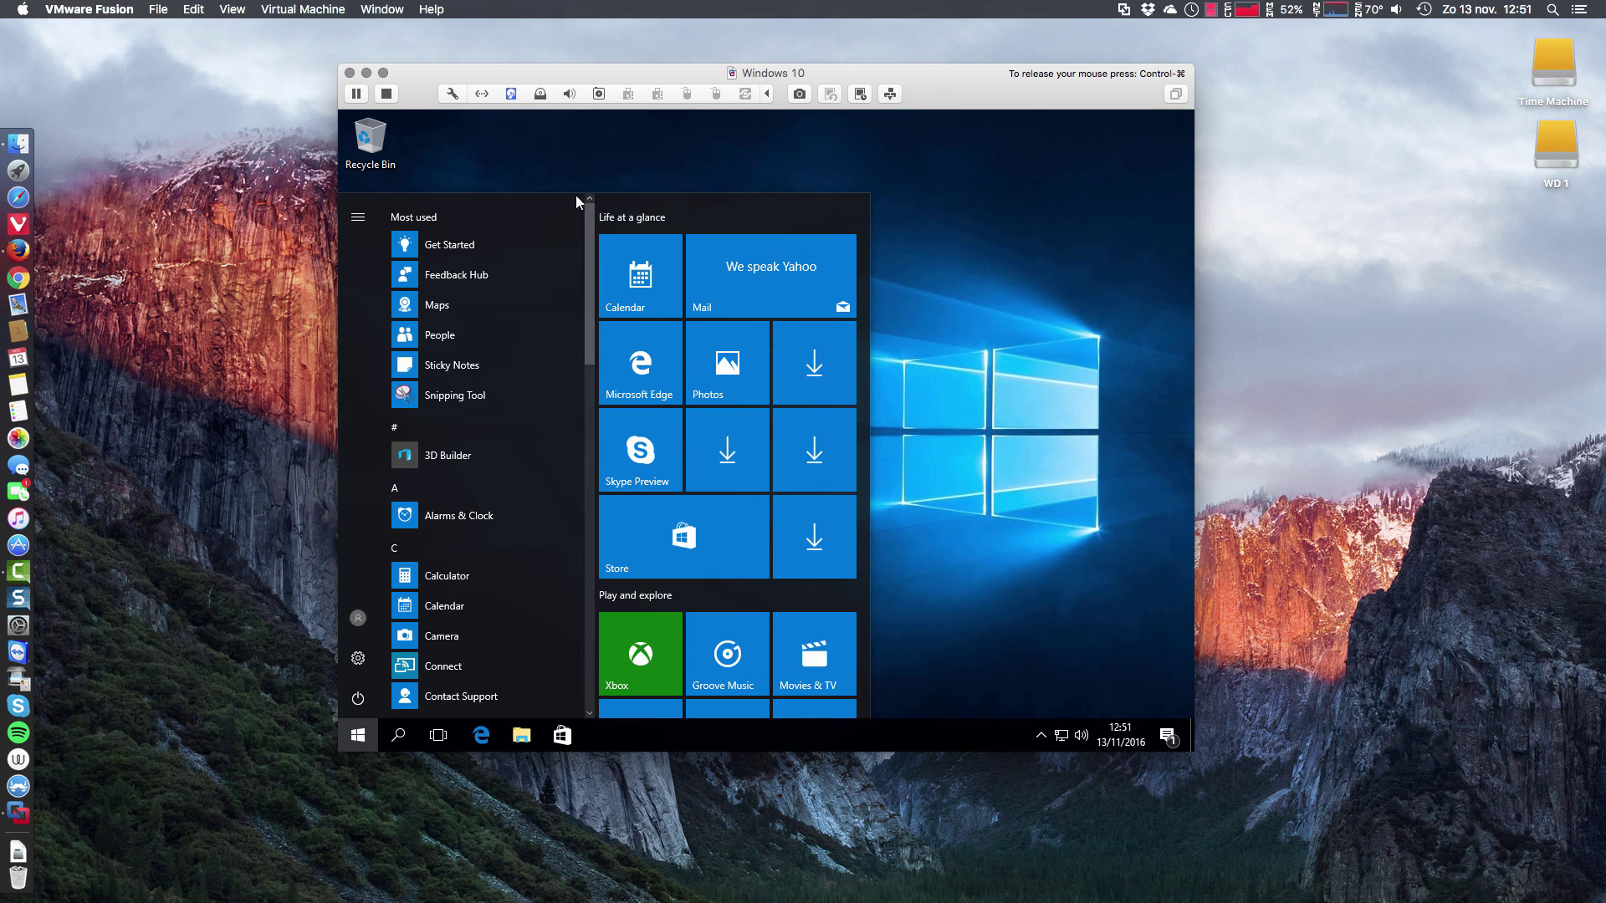
pyautogui.moveTo(574, 189); pyautogui.dragTo(577, 427)
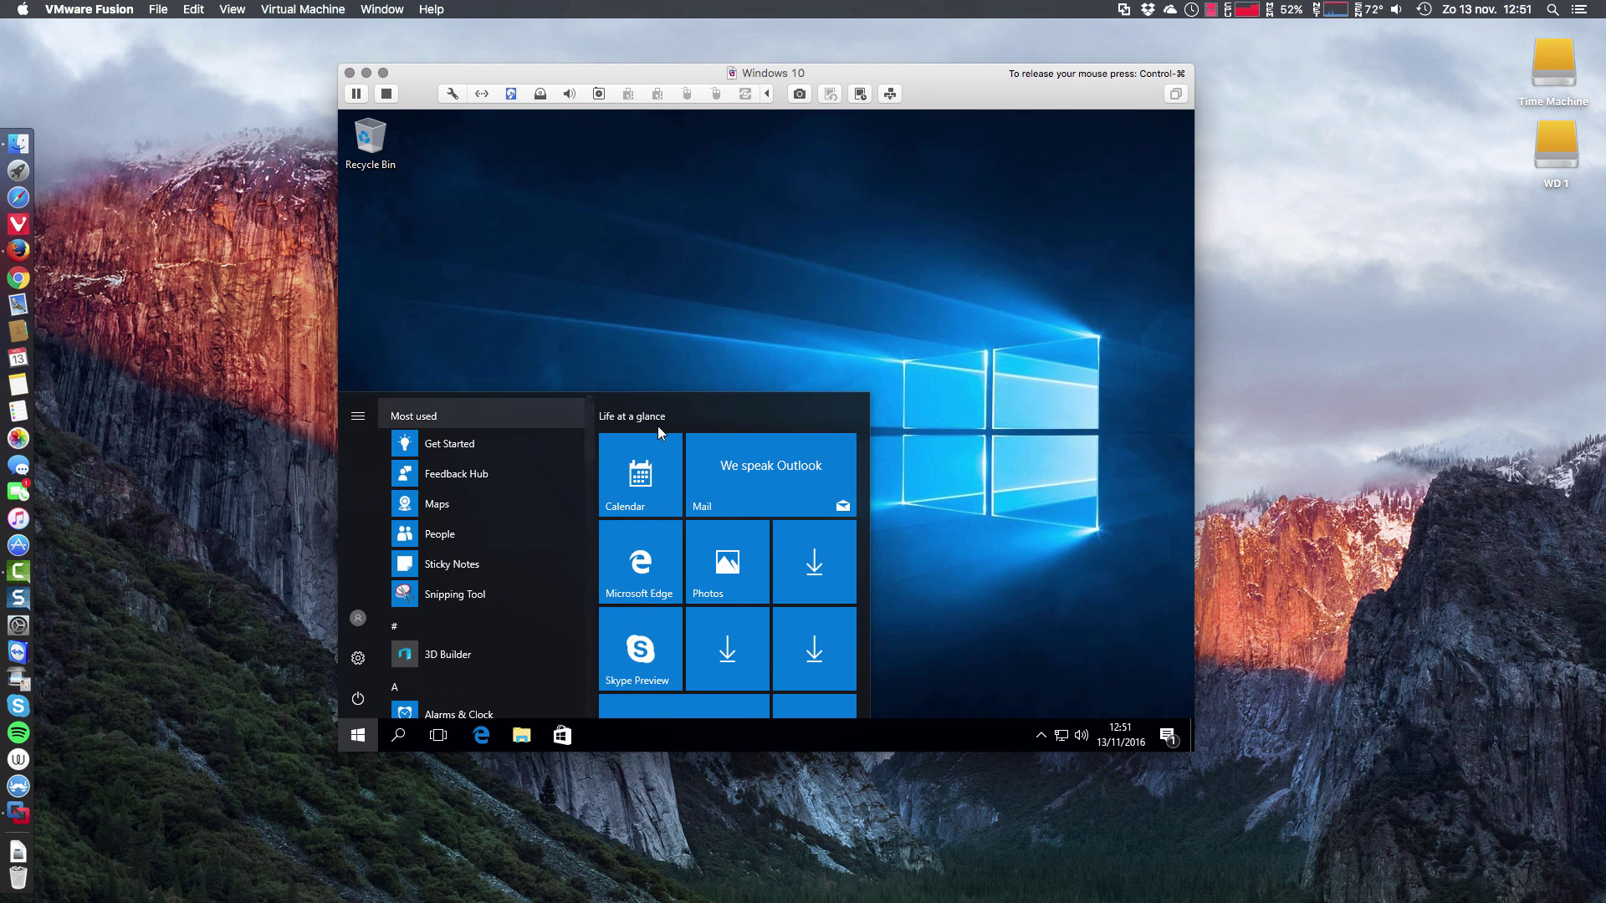
pyautogui.click(1004, 436)
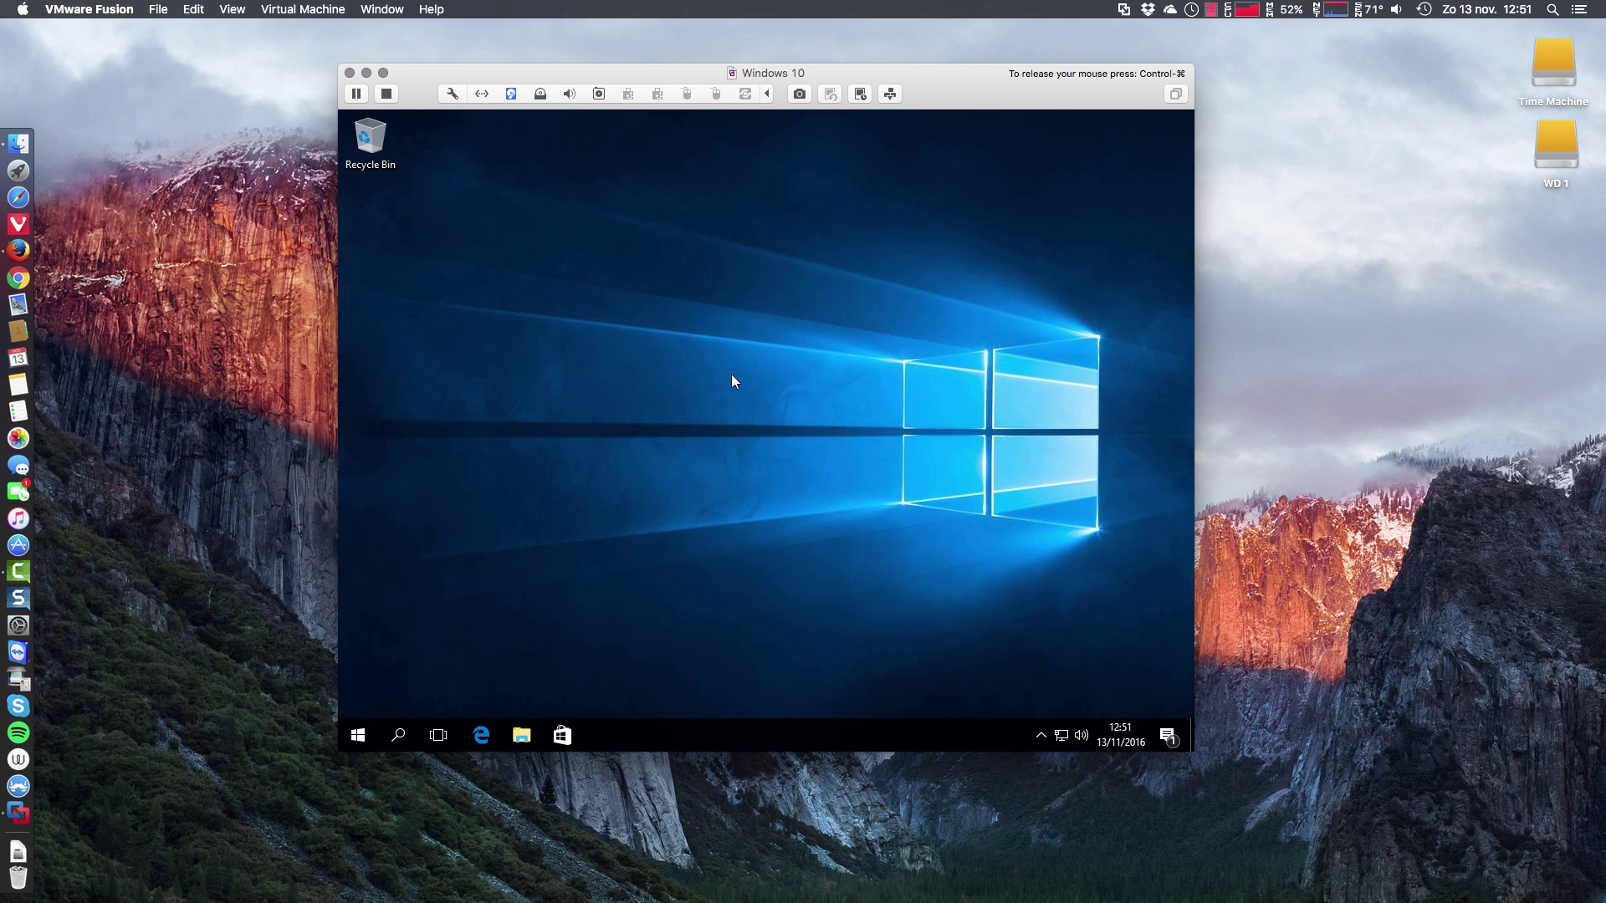